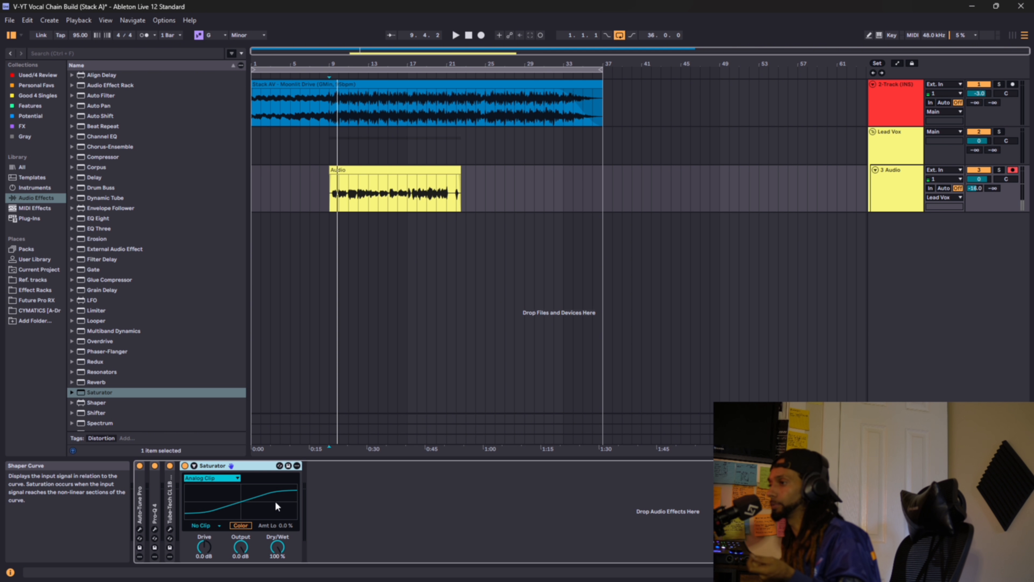
Step: Review the curve types available in the Saturator, leaving Analog Clip selected
{"action": "left_click", "coordinate": [236, 478]}
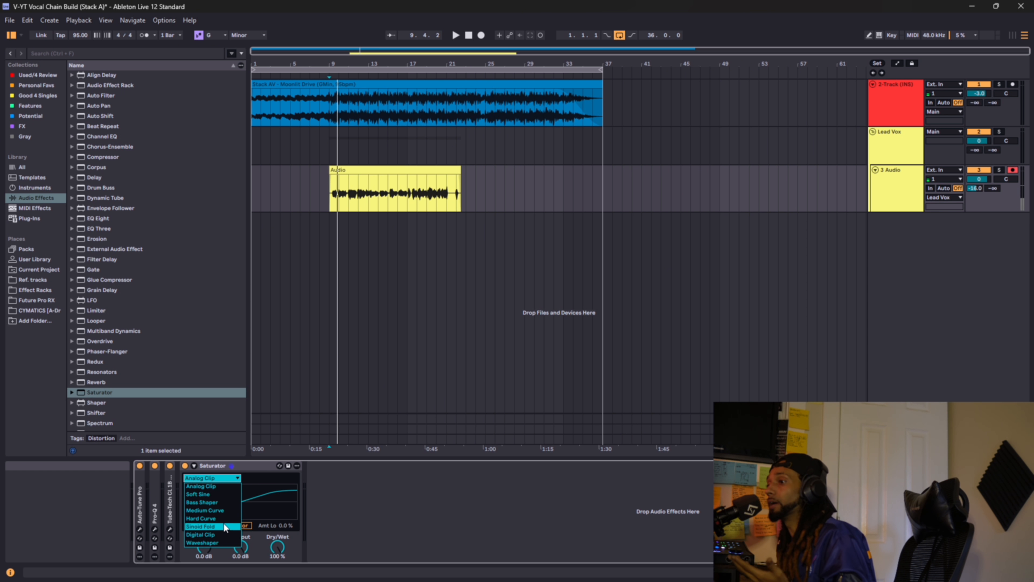
{"action": "left_click", "coordinate": [256, 478]}
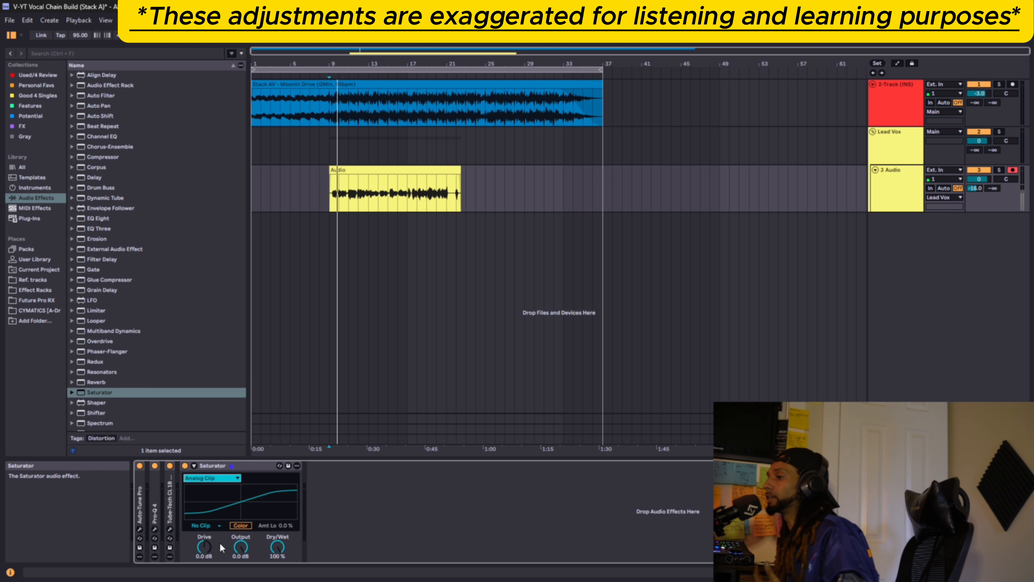
Step: Try raising the Saturator's Drive and lowering its Output to compensate, and reset both to 0 dB
{"action": "left_click", "coordinate": [205, 546]}
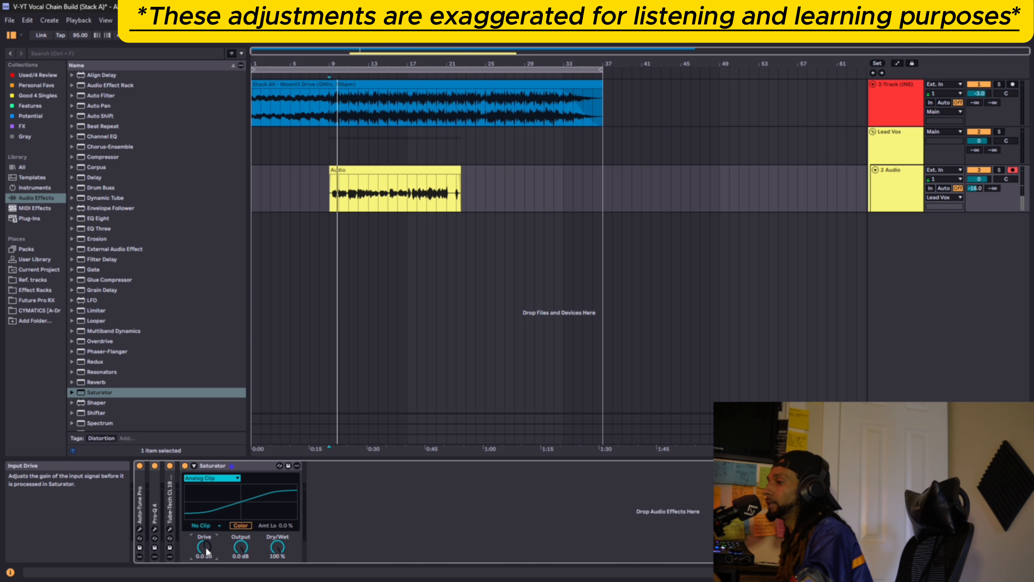
{"action": "left_click", "coordinate": [240, 546]}
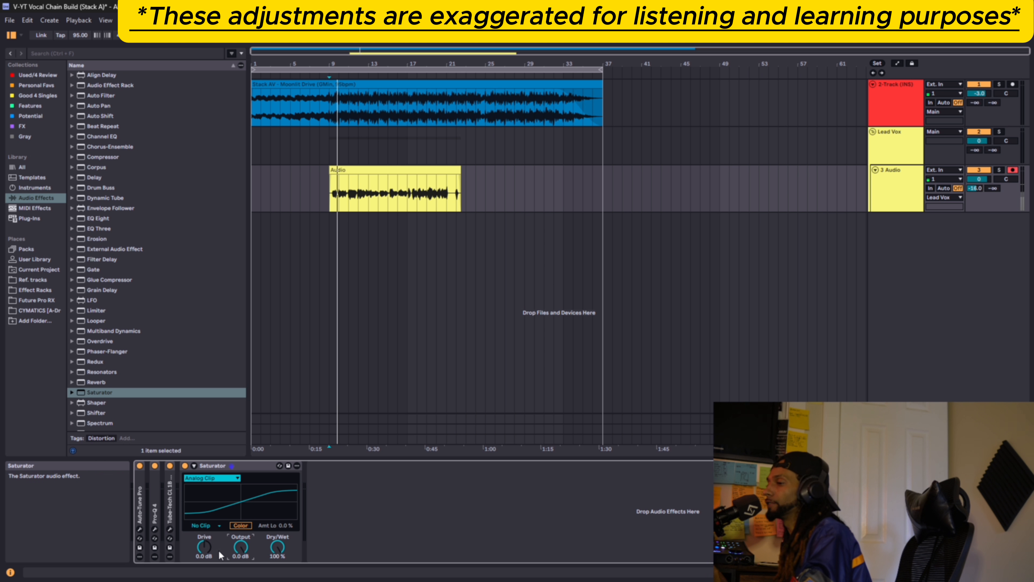
{"action": "left_click_drag", "start_coordinate": [203, 545], "coordinate": [204, 525]}
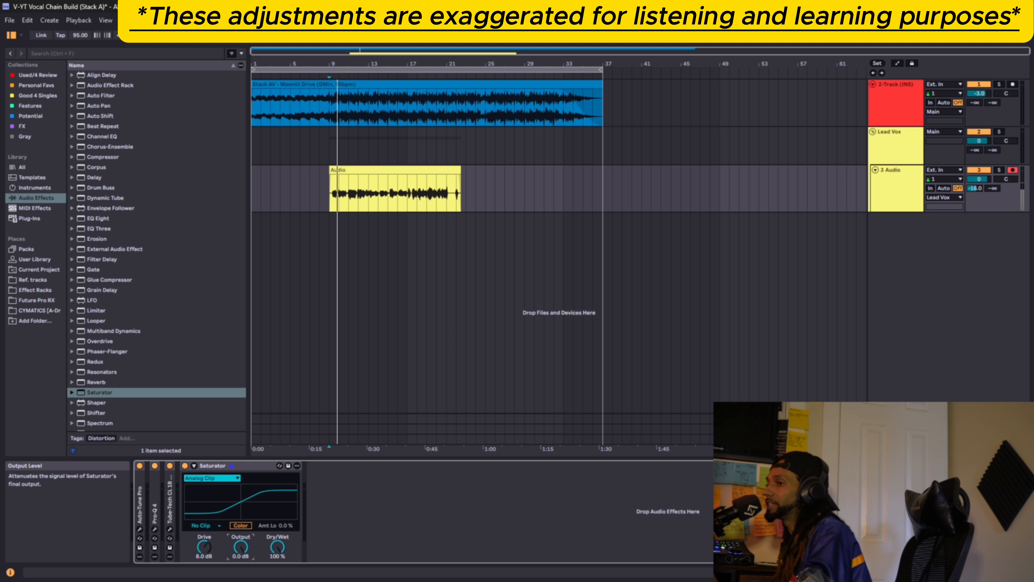
{"action": "left_click_drag", "start_coordinate": [240, 547], "coordinate": [240, 551]}
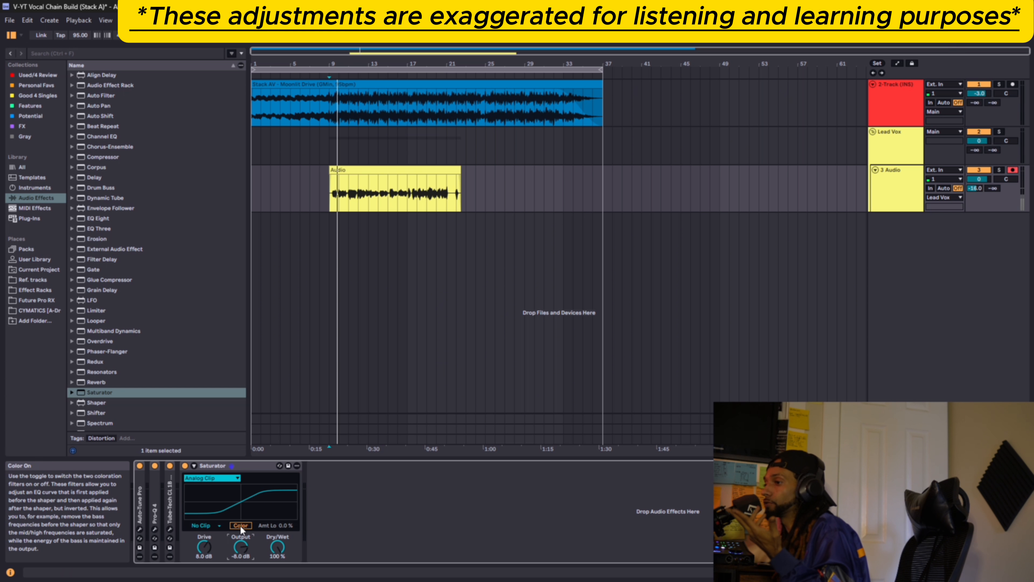
{"action": "double_click", "coordinate": [204, 549]}
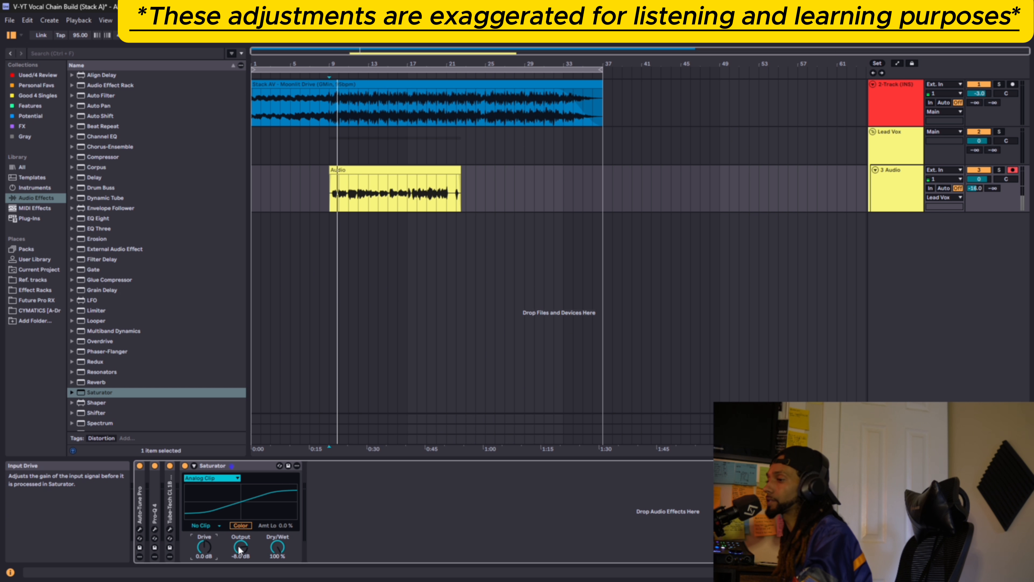
{"action": "double_click", "coordinate": [241, 546]}
Step: Switch to the Session view and play the song, resetting the vocal track's peak indicator to check its level with Analog Clip
{"action": "key", "text": "Tab"}
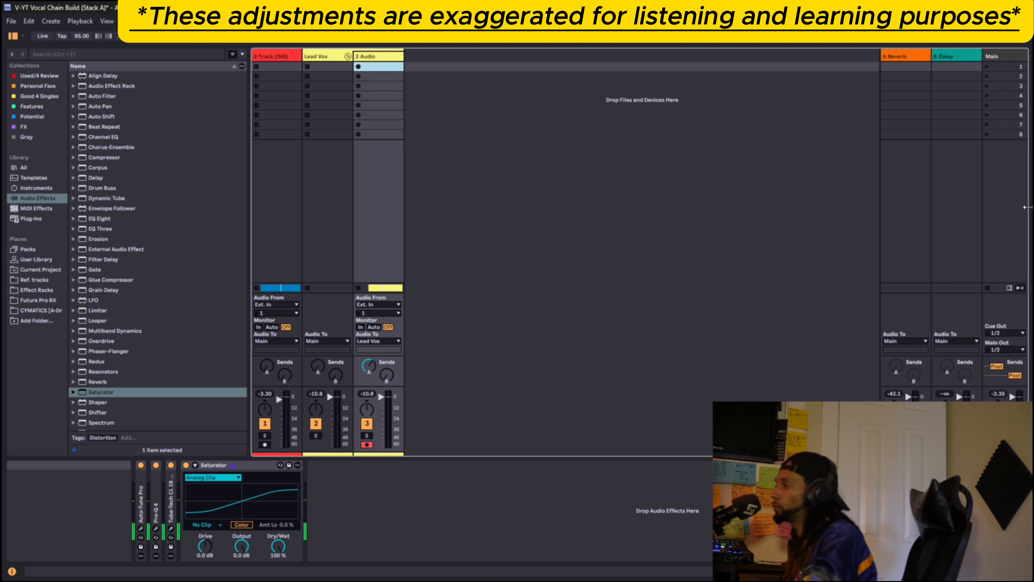
{"action": "key", "text": "space"}
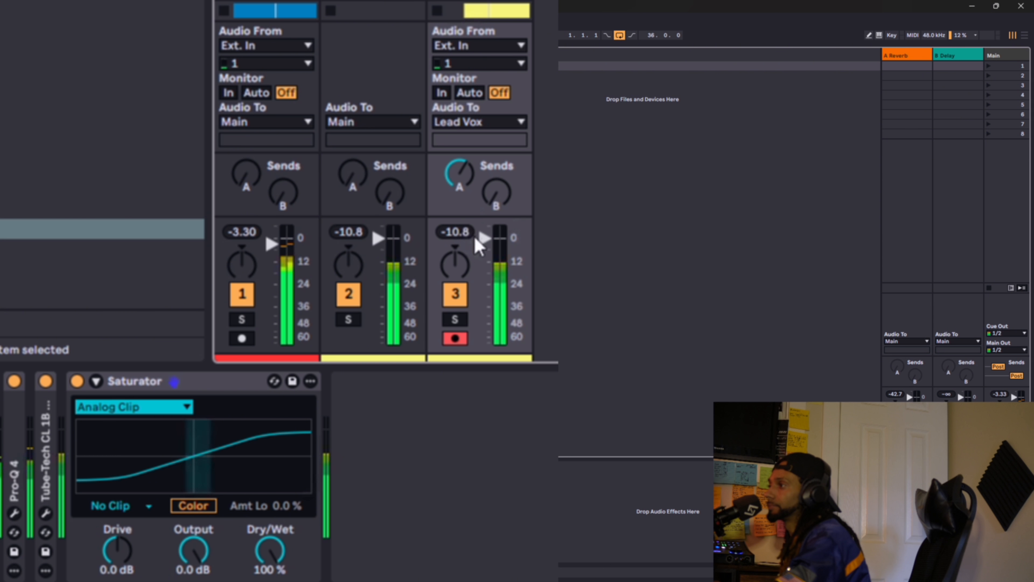
{"action": "left_click", "coordinate": [455, 231]}
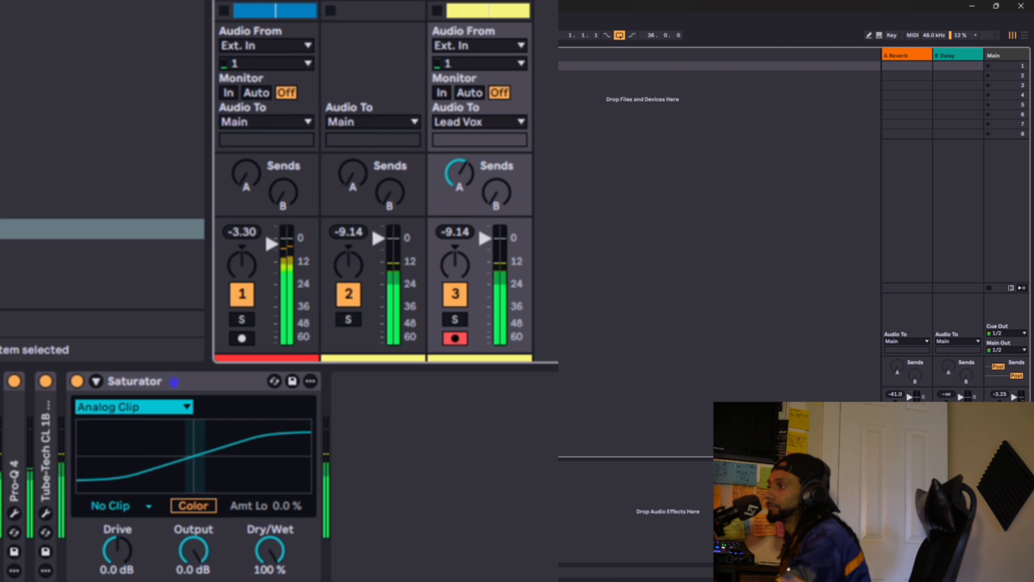
{"action": "left_click", "coordinate": [450, 235]}
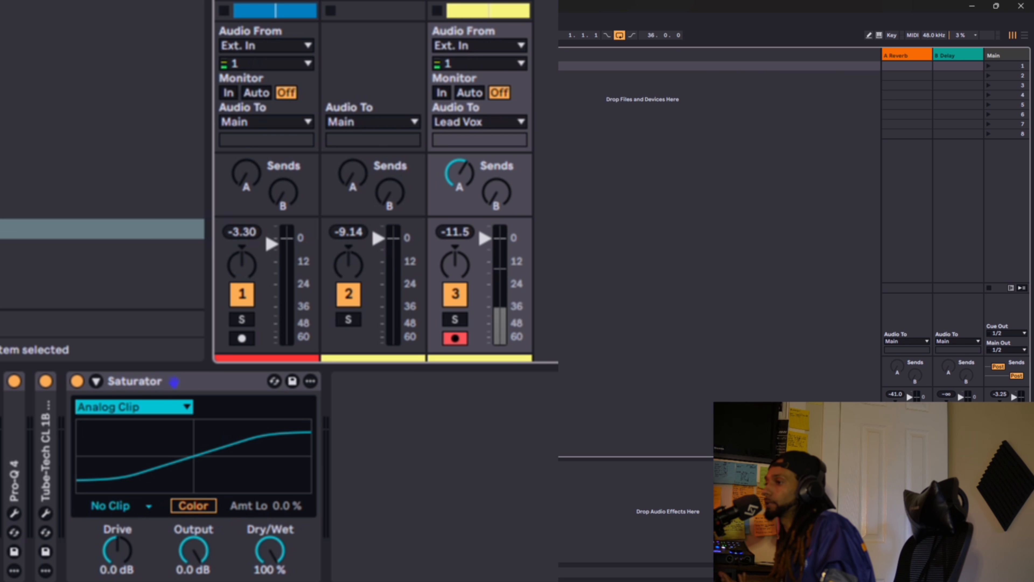
Step: Try the Soft Sine curve in the Saturator, check the vocal track's peak level, and return to Analog Clip
{"action": "left_click", "coordinate": [132, 408]}
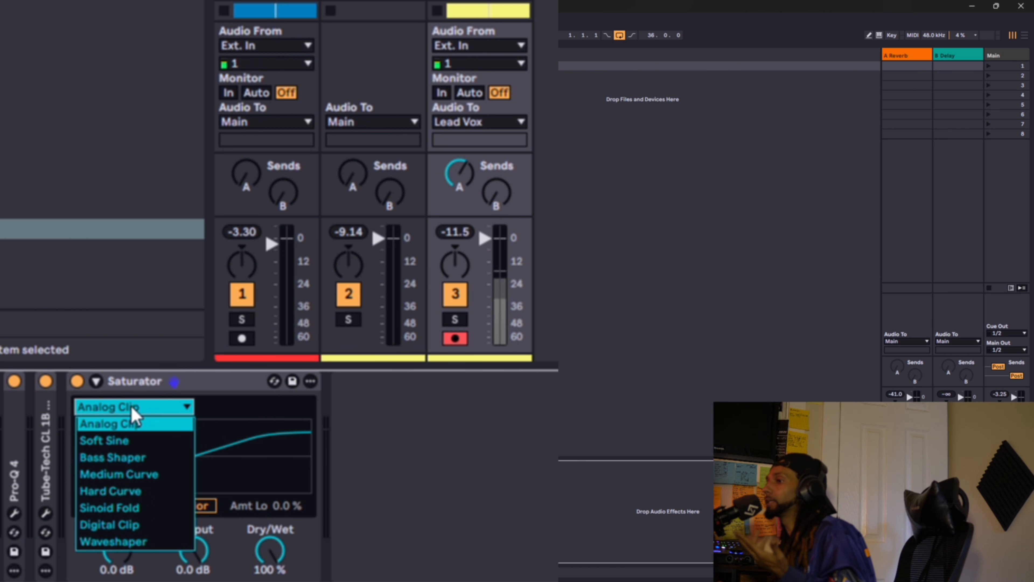
{"action": "left_click", "coordinate": [145, 441]}
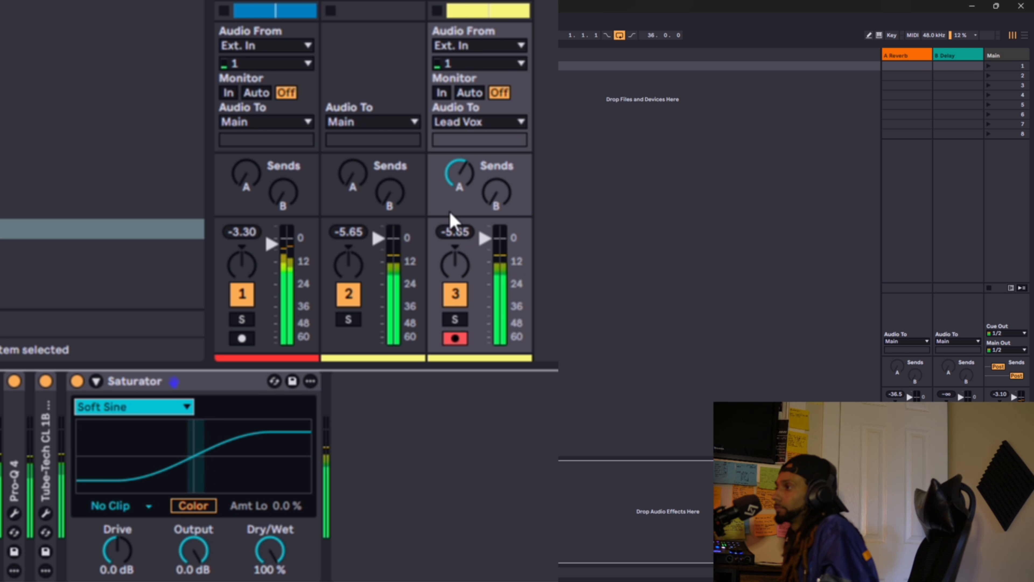
{"action": "left_click", "coordinate": [454, 232]}
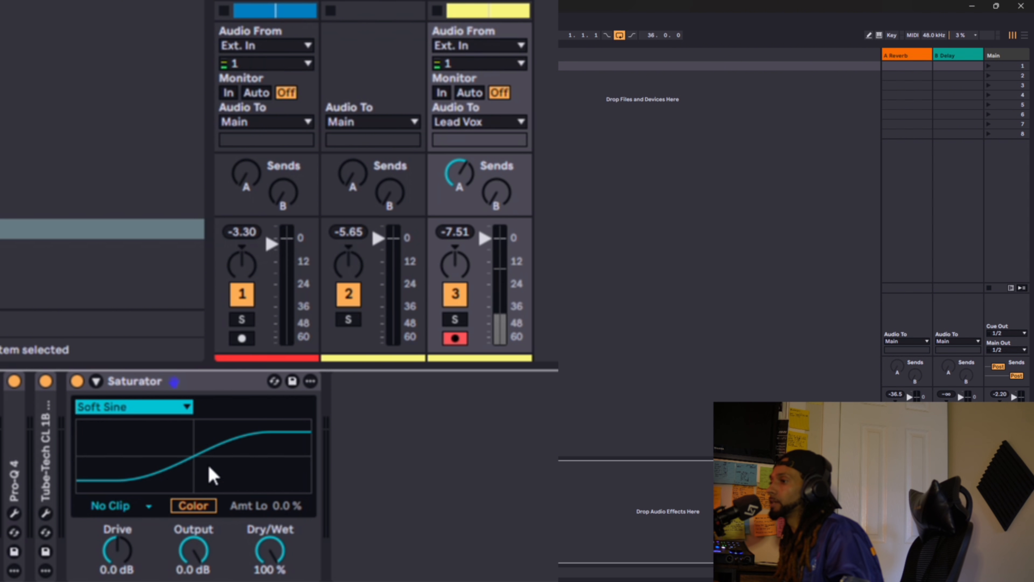
{"action": "left_click", "coordinate": [173, 409]}
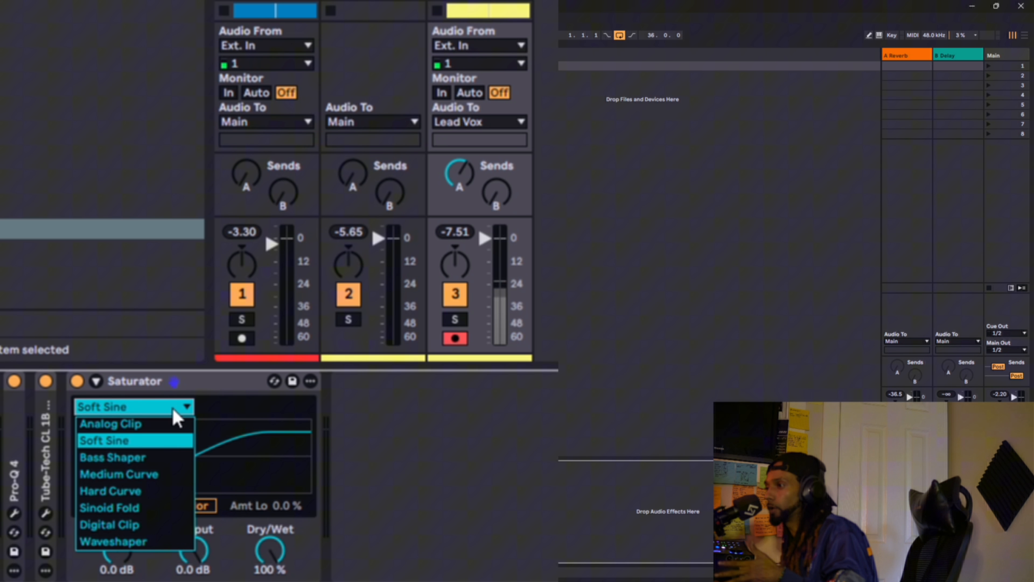
{"action": "left_click", "coordinate": [151, 427]}
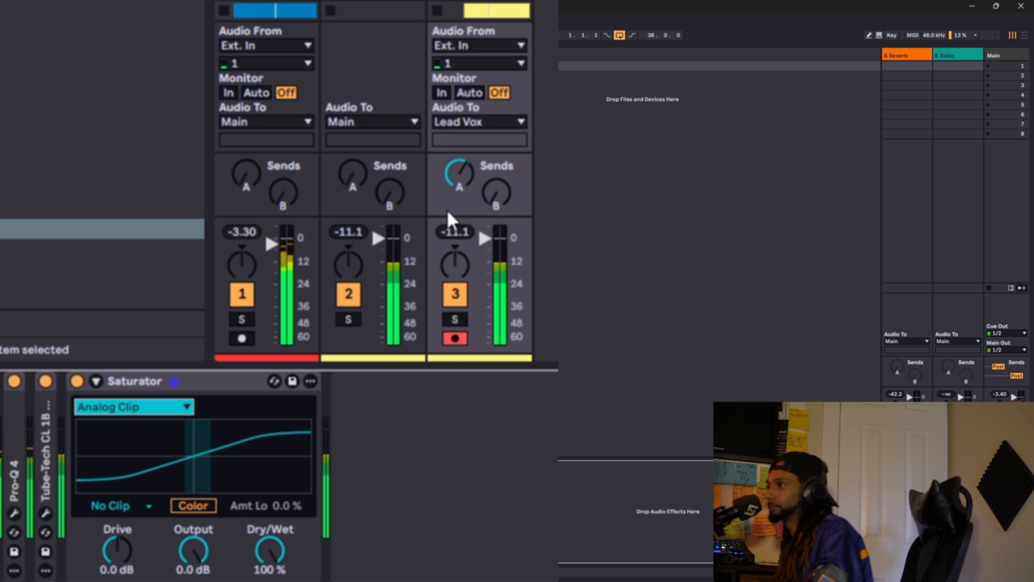
Step: Set the Saturator's curve to Hard Curve during playback
{"action": "left_click", "coordinate": [143, 407]}
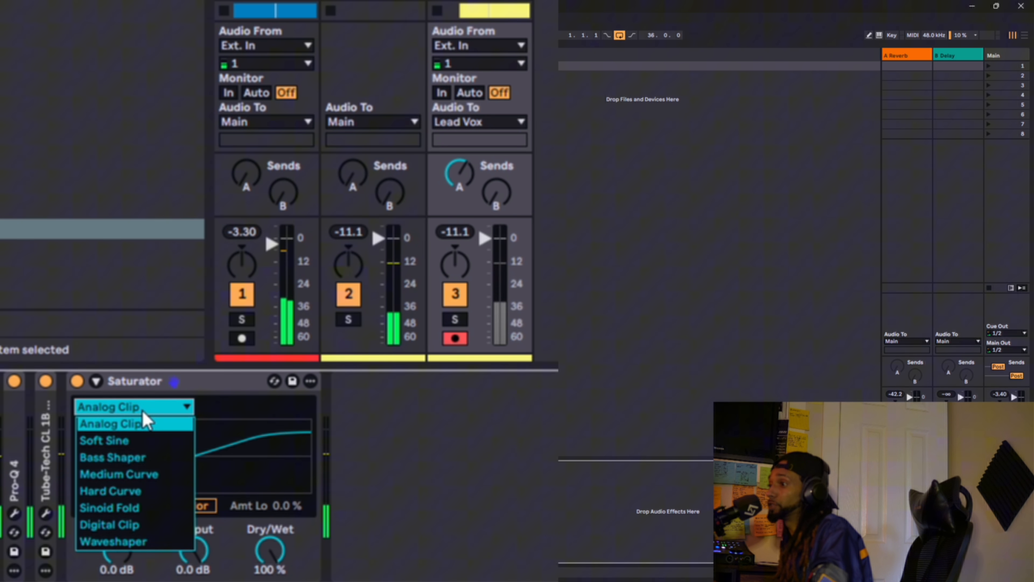
{"action": "left_click", "coordinate": [156, 491]}
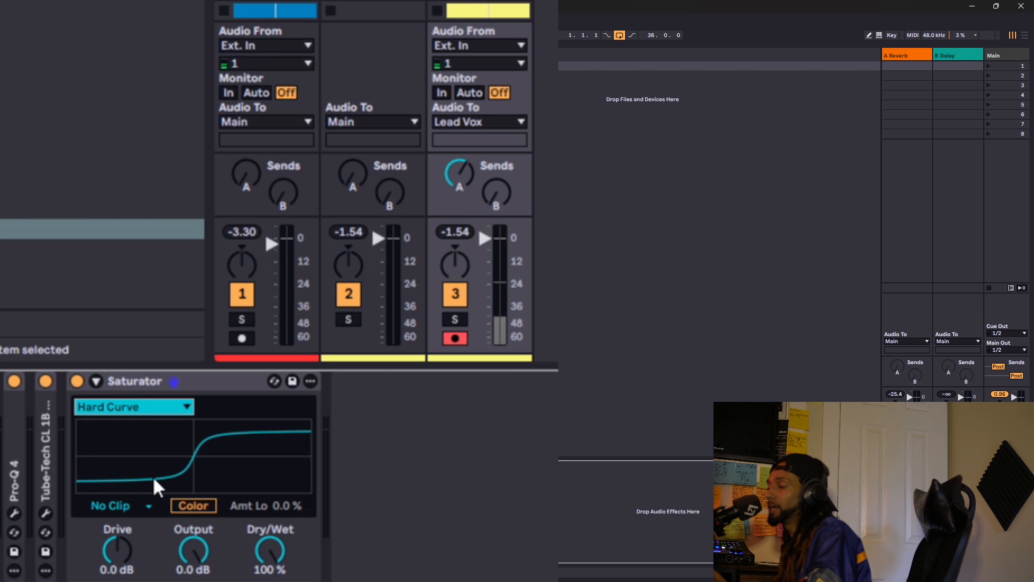
{"action": "left_click", "coordinate": [152, 411]}
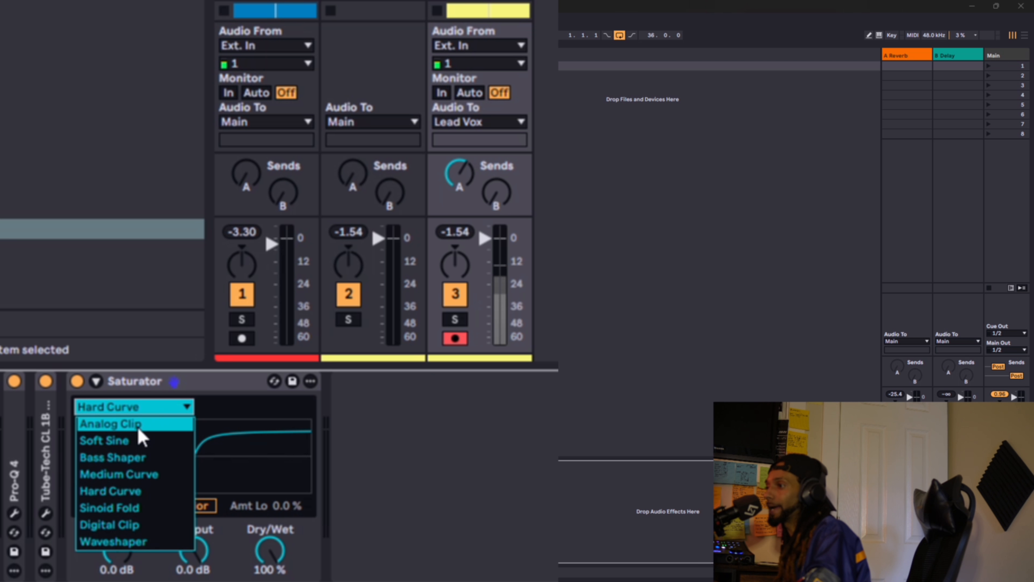
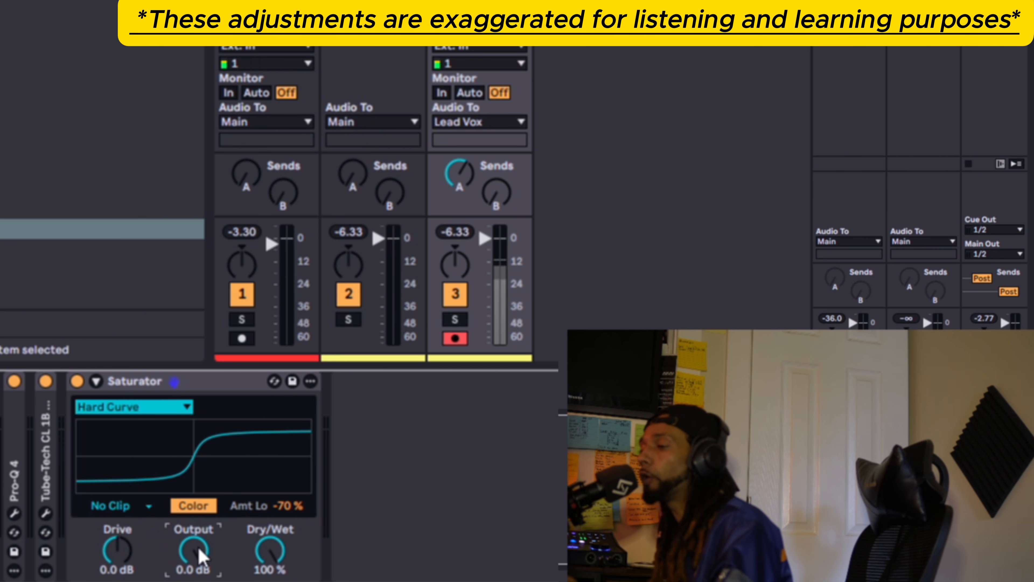
Step: Toggle the Saturator's Color filters off and back on, and reset Amt Lo to 0 %
{"action": "left_click", "coordinate": [213, 507]}
{"action": "left_click", "coordinate": [212, 508]}
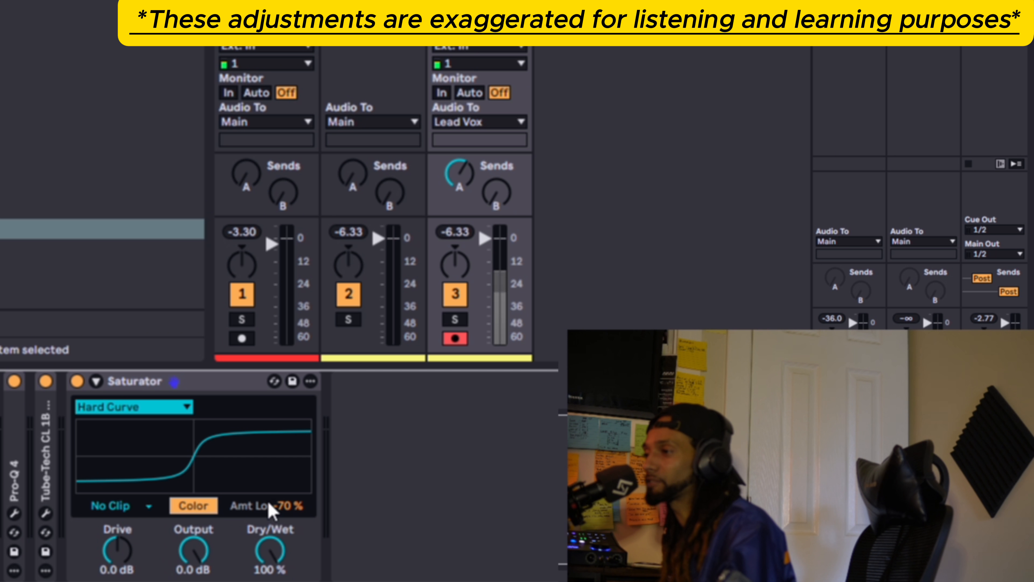
{"action": "double_click", "coordinate": [270, 507]}
Step: Compare Saturator Output at -6.0 dB and 0 dB while the song plays, ending with Output at -6.0 dB
{"action": "left_click", "coordinate": [194, 548]}
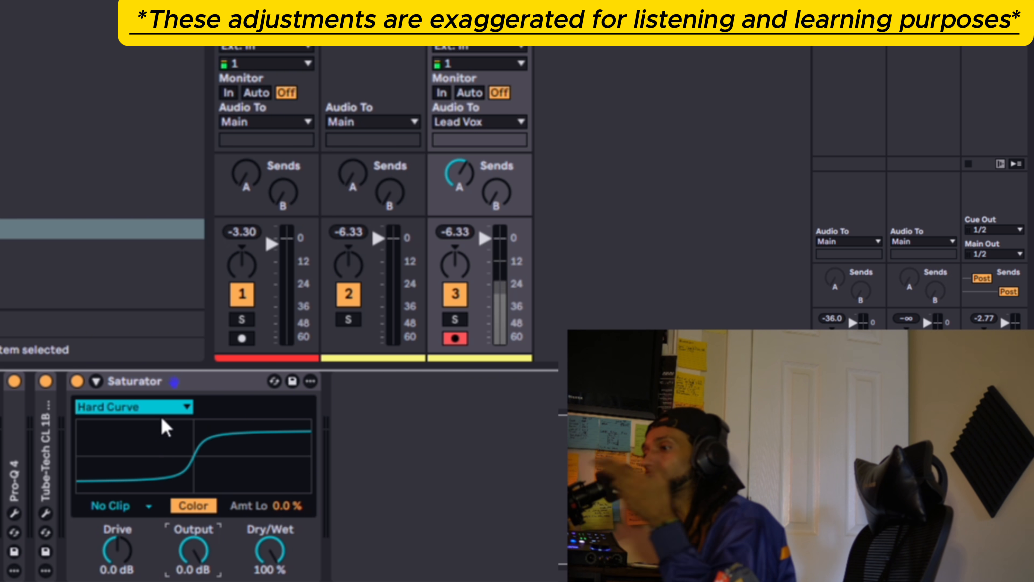
{"action": "left_click_drag", "start_coordinate": [200, 546], "coordinate": [201, 573]}
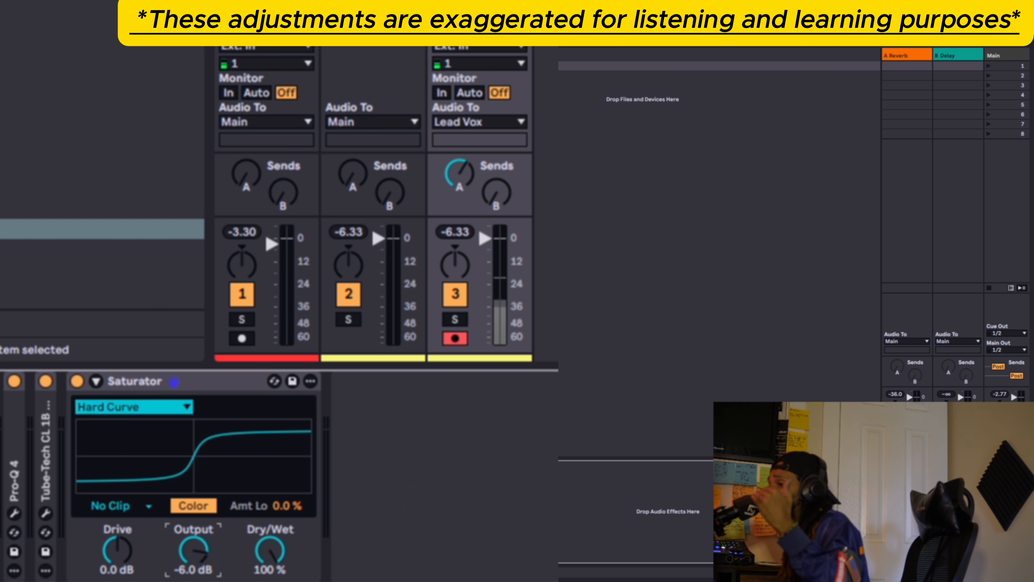
{"action": "key", "text": "space"}
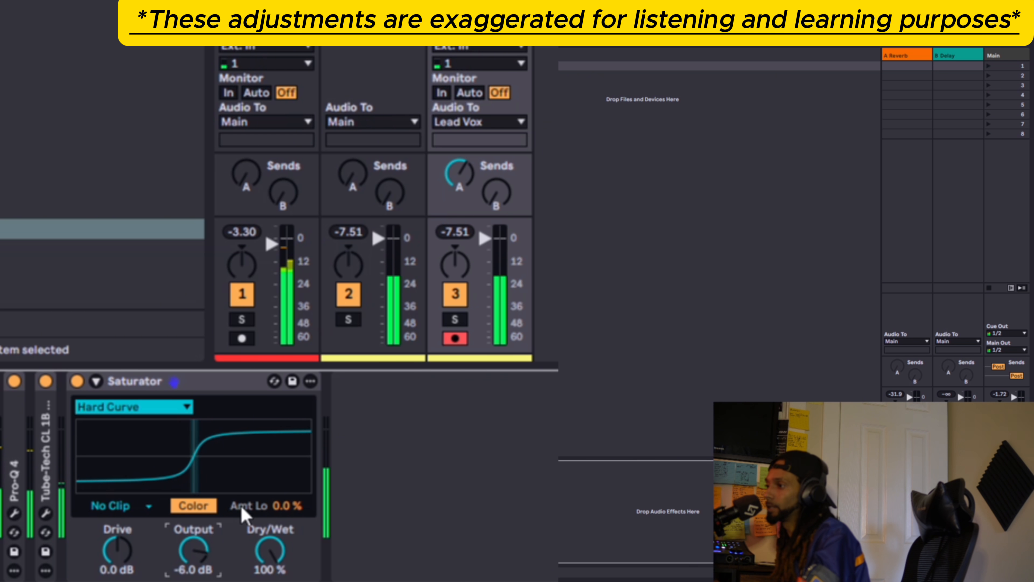
{"action": "key", "text": "space"}
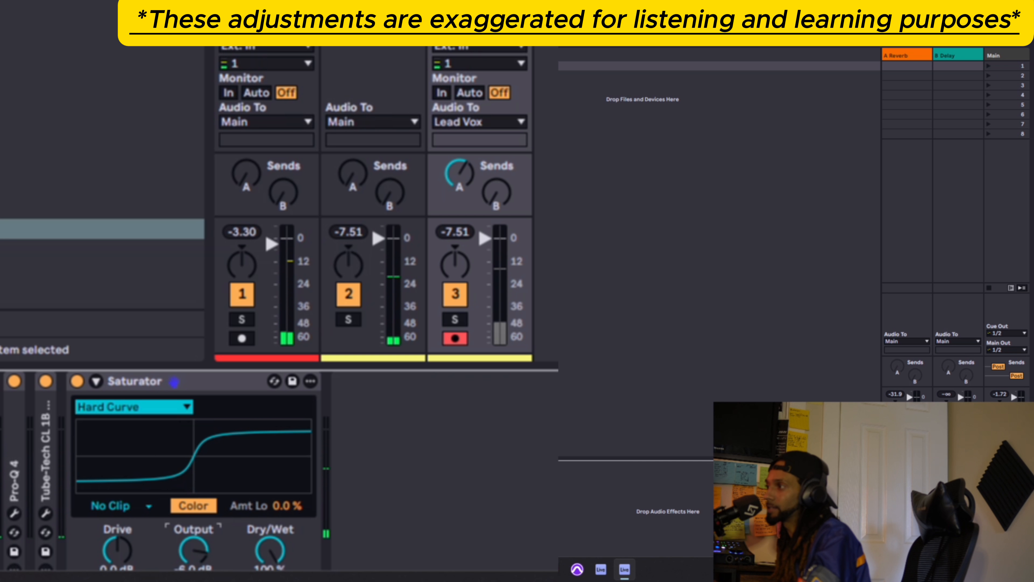
{"action": "key", "text": "space"}
{"action": "double_click", "coordinate": [195, 548]}
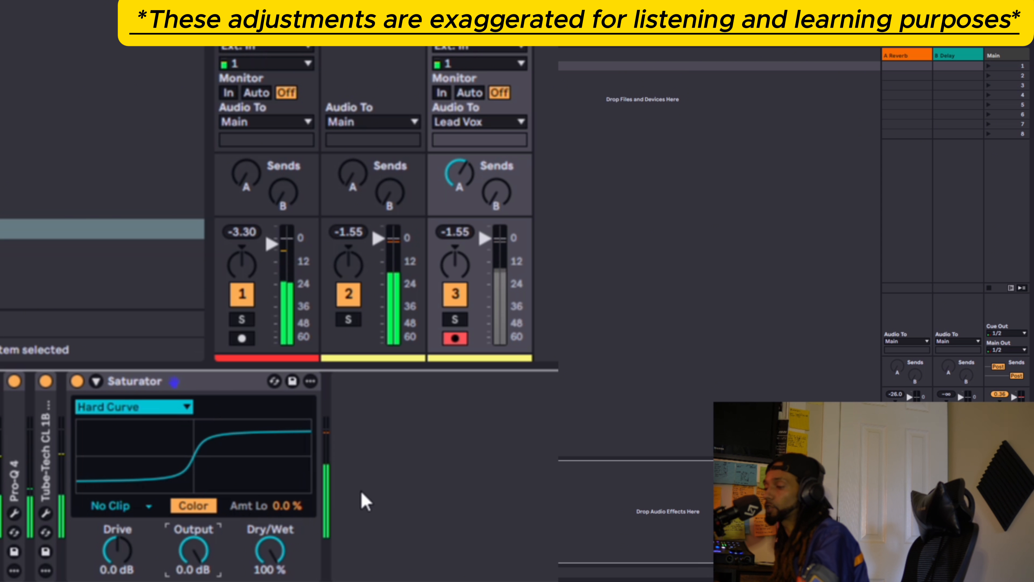
{"action": "left_click_drag", "start_coordinate": [200, 550], "coordinate": [201, 570]}
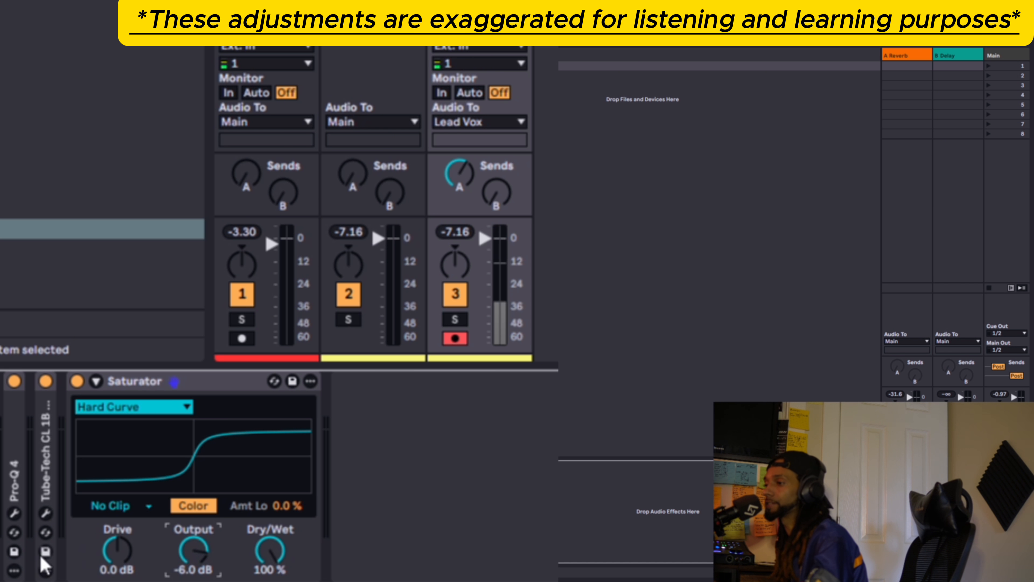
Step: Try a higher Saturator Drive while the song plays, and reset Drive to 0 dB
{"action": "left_click_drag", "start_coordinate": [118, 543], "coordinate": [118, 528]}
{"action": "key", "text": "space"}
{"action": "double_click", "coordinate": [118, 543]}
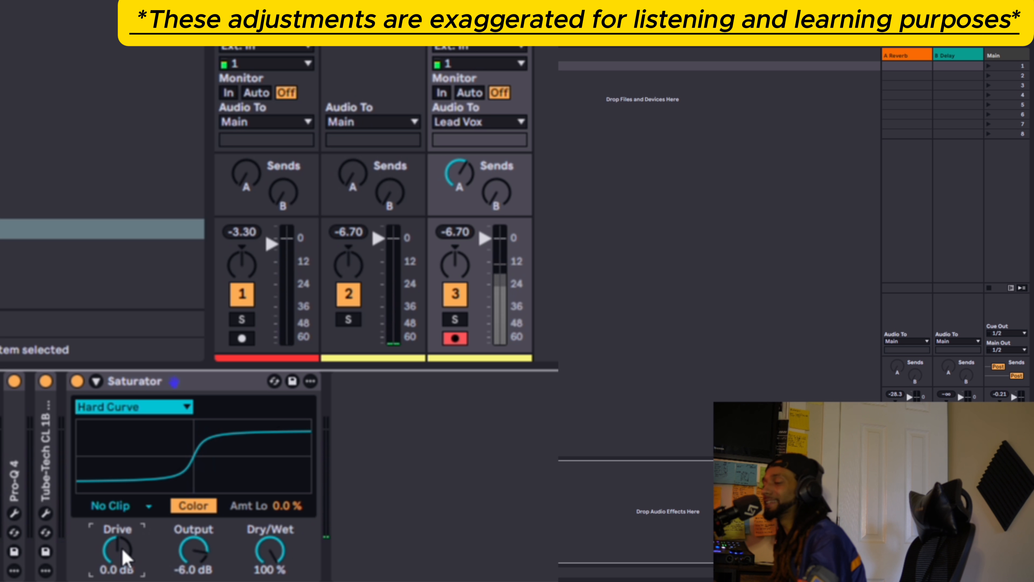
Step: Lower the Saturator's Drive to -9.1 dB and raise its Output to -2.0 dB while listening to the song
{"action": "key", "text": "space"}
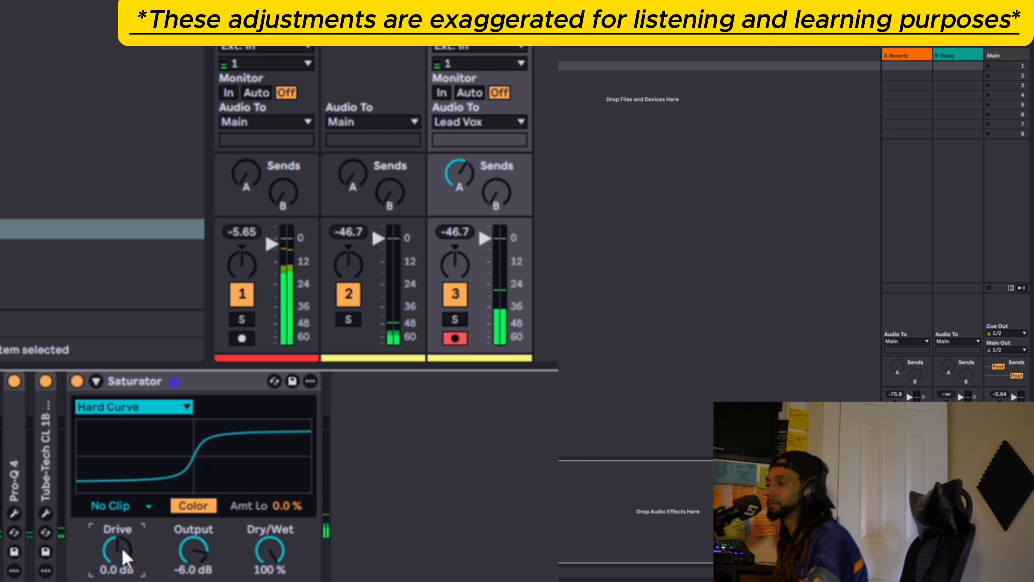
{"action": "left_click_drag", "start_coordinate": [126, 558], "coordinate": [126, 576]}
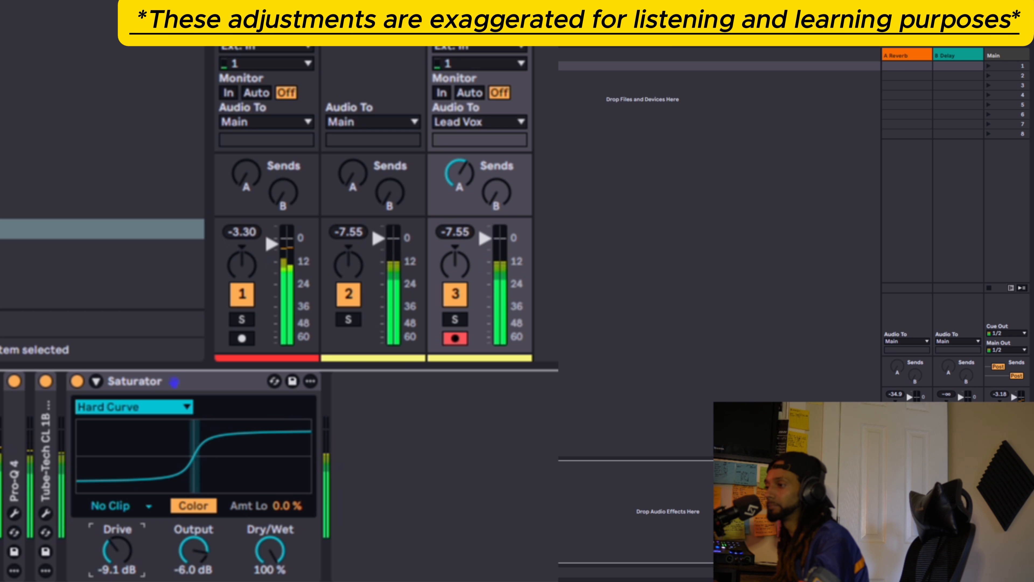
{"action": "left_click_drag", "start_coordinate": [194, 550], "coordinate": [193, 544]}
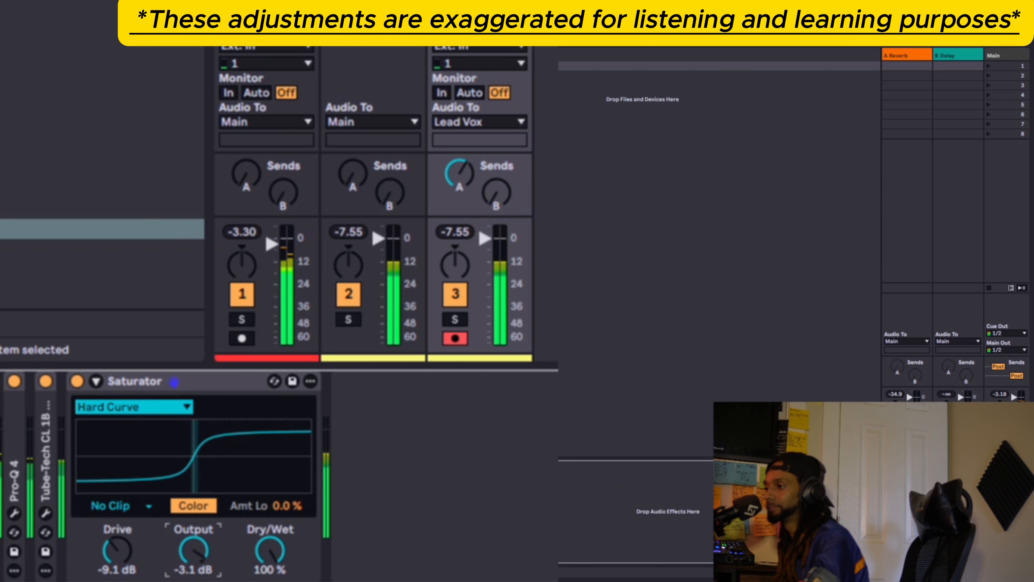
{"action": "left_click_drag", "start_coordinate": [193, 550], "coordinate": [194, 549]}
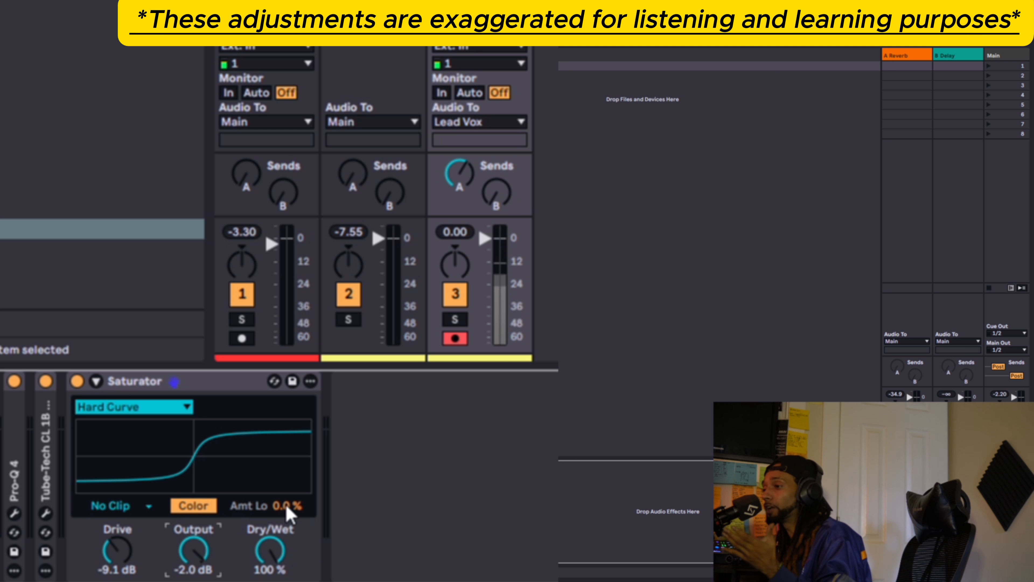
Step: Play the song and lower the Saturator's Color Amt Lo to -55 %
{"action": "key", "text": "space"}
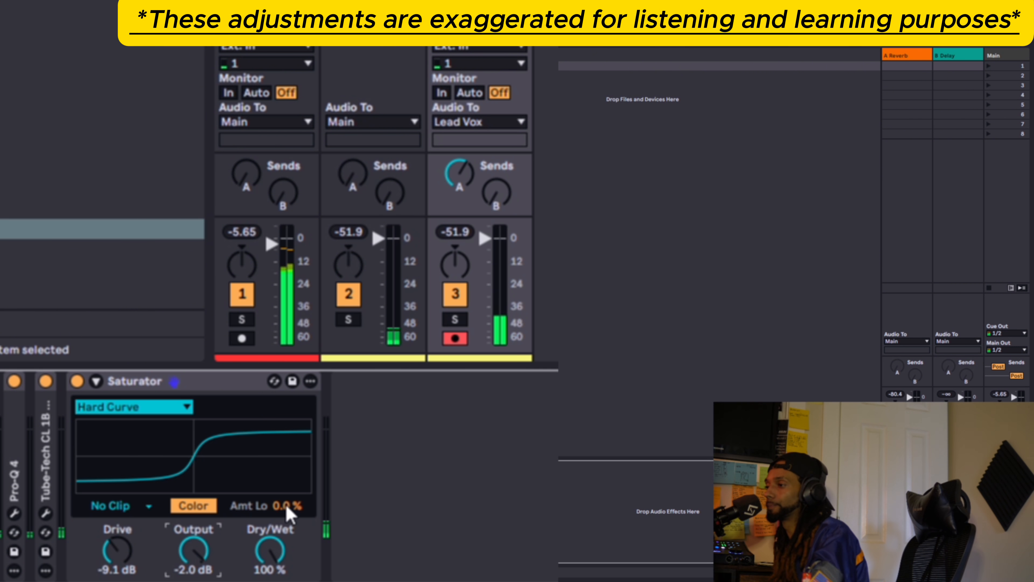
{"action": "left_click_drag", "start_coordinate": [289, 505], "coordinate": [289, 524]}
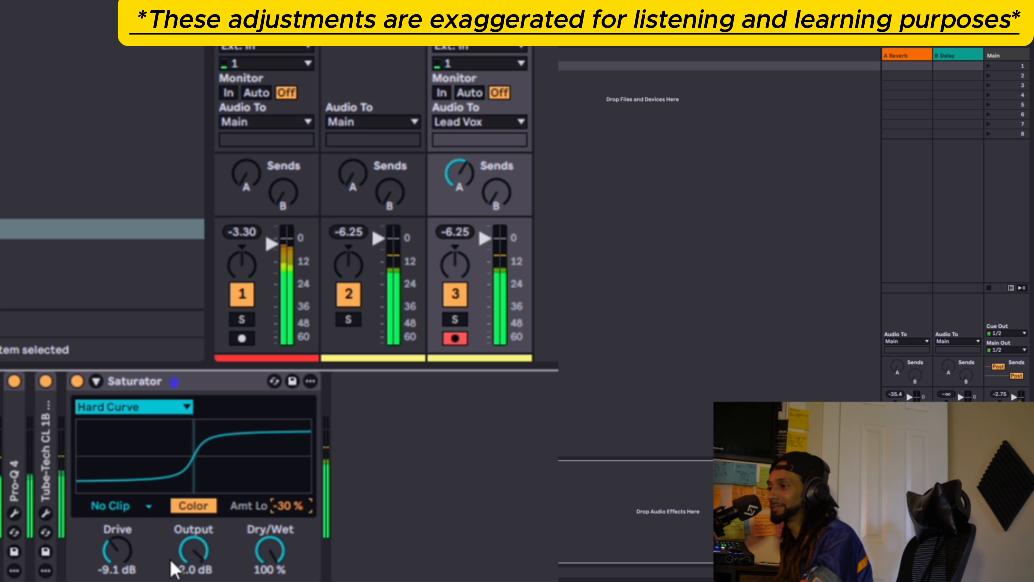
{"action": "left_click_drag", "start_coordinate": [287, 506], "coordinate": [287, 531]}
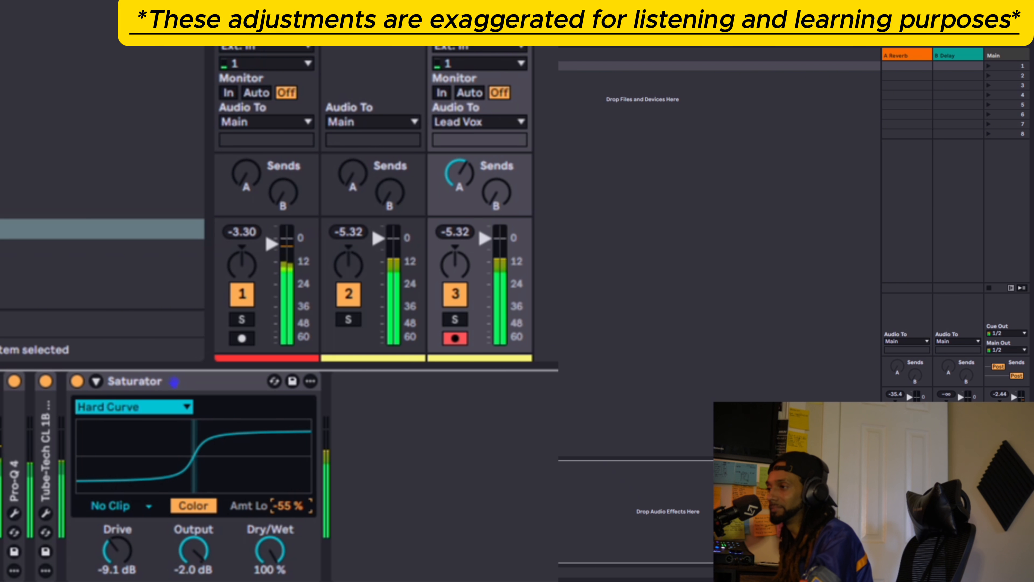
Step: Audition the 3 Audio vocal soloed and back in the mix with the Saturator folded, and unfold the device
{"action": "double_click", "coordinate": [167, 383]}
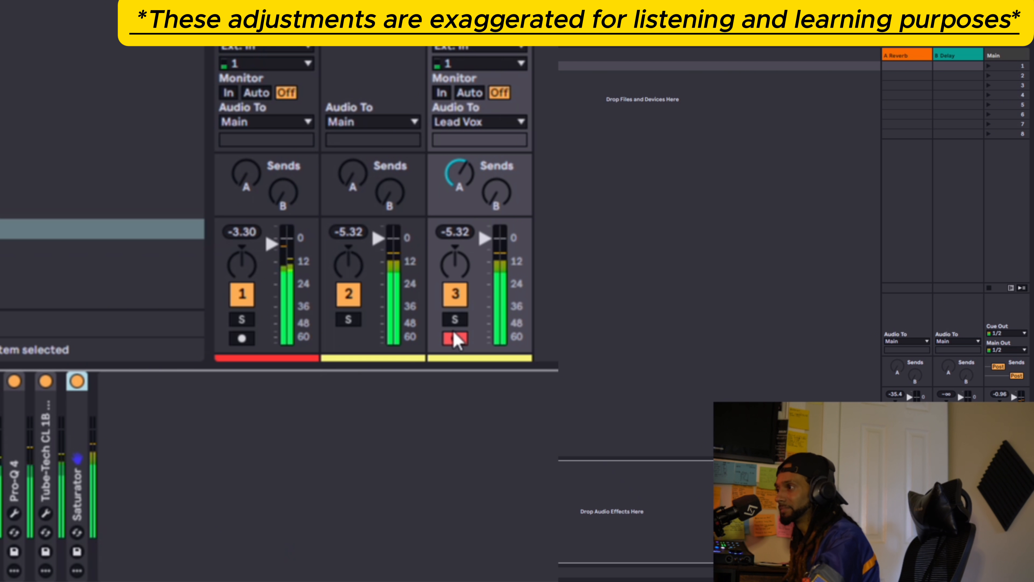
{"action": "left_click", "coordinate": [456, 320]}
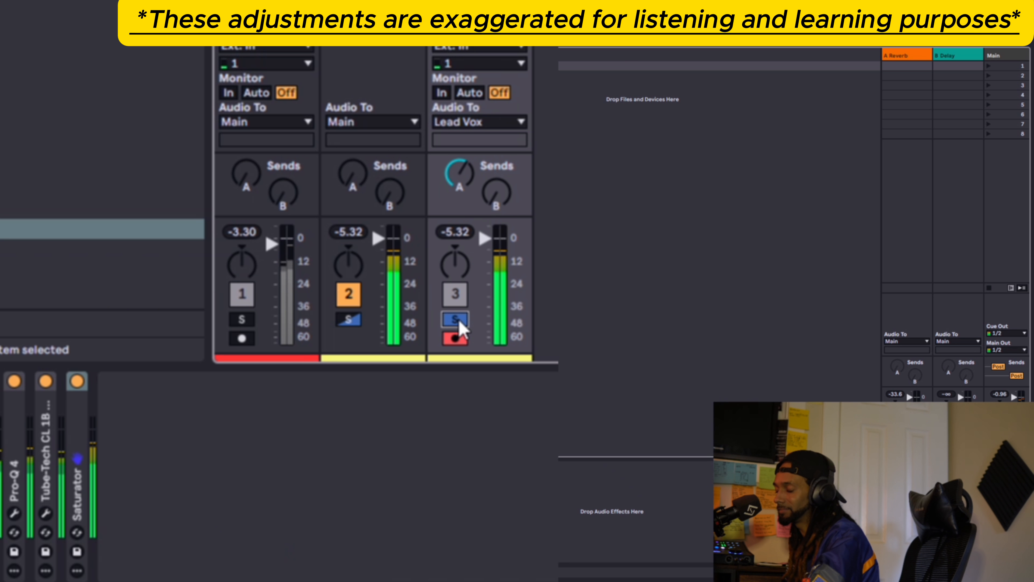
{"action": "left_click", "coordinate": [456, 320]}
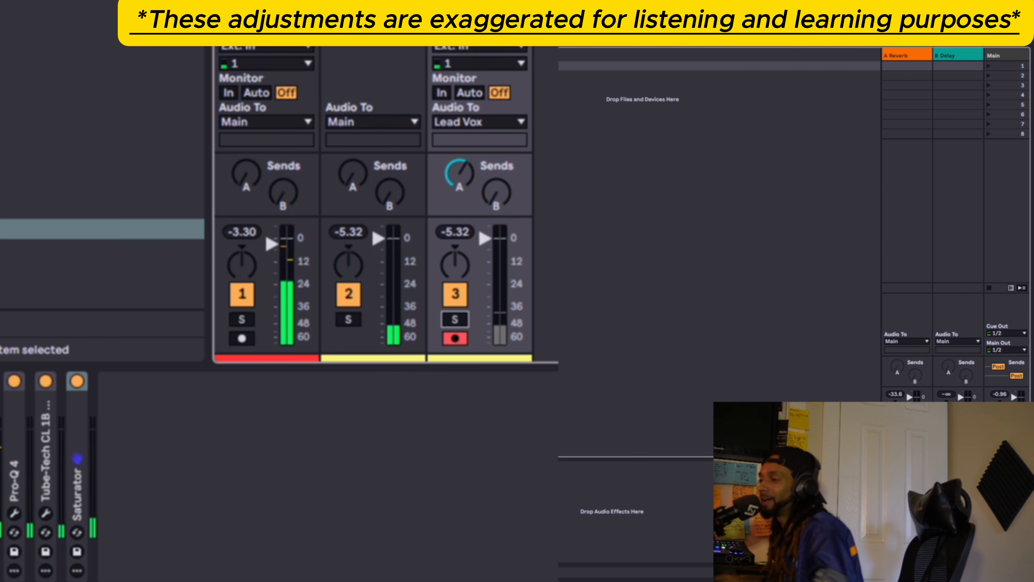
{"action": "double_click", "coordinate": [75, 480]}
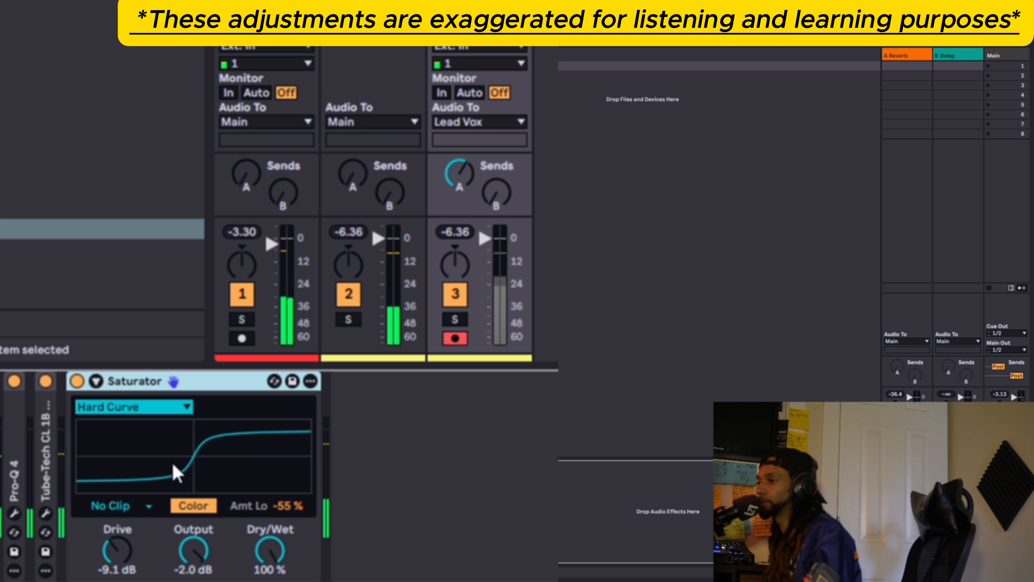
Step: Try the Saturator's Soft Clip and Hard Clip modes in place of No Clip while the song plays
{"action": "left_click", "coordinate": [114, 506]}
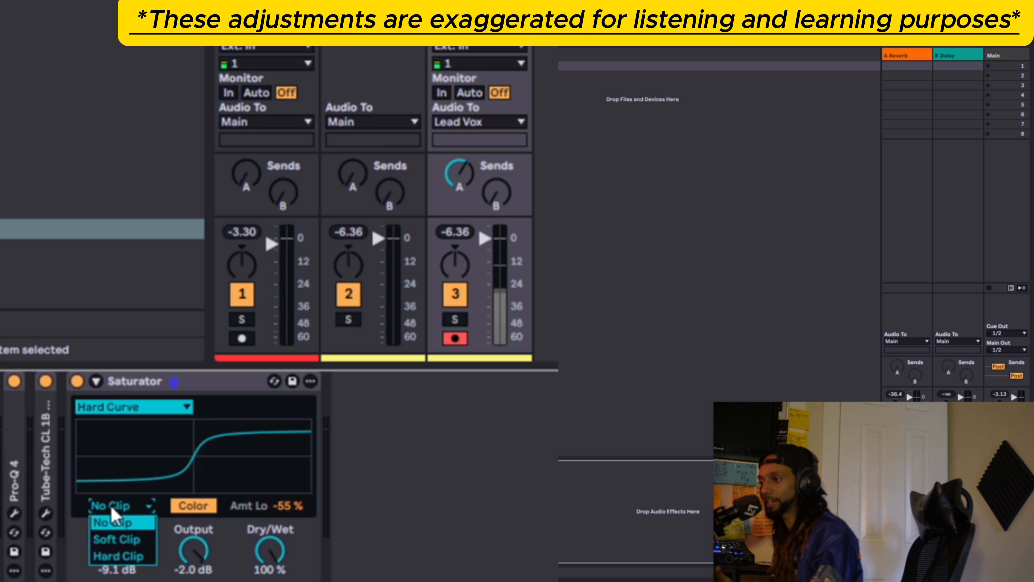
{"action": "left_click", "coordinate": [122, 539]}
{"action": "key", "text": "space"}
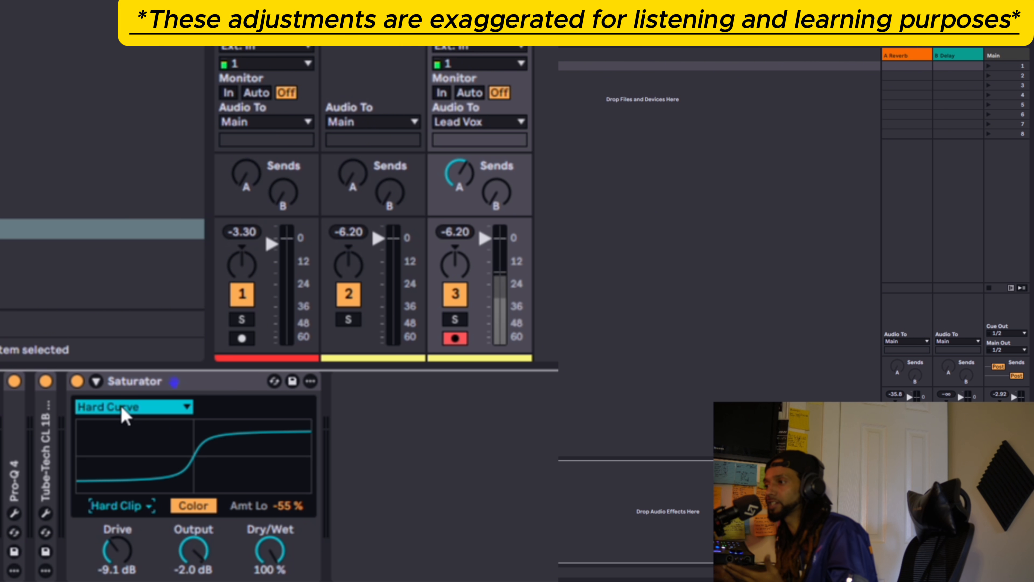
{"action": "left_click", "coordinate": [160, 379]}
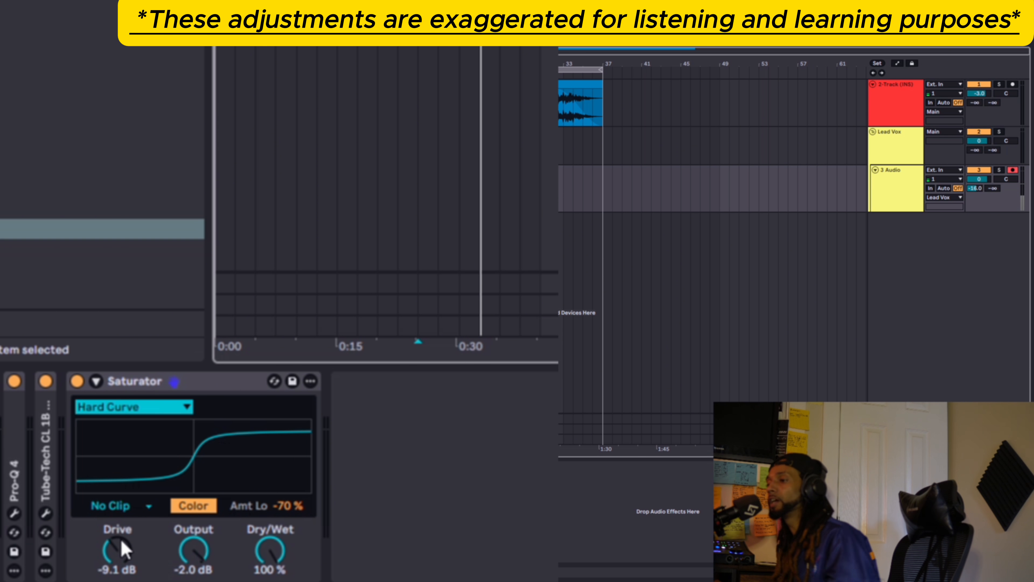
Step: Try the Saturator's Soft Sine curve with Drive reset and raised to 7.4 dB, and adjust the Output slightly
{"action": "left_click", "coordinate": [155, 406]}
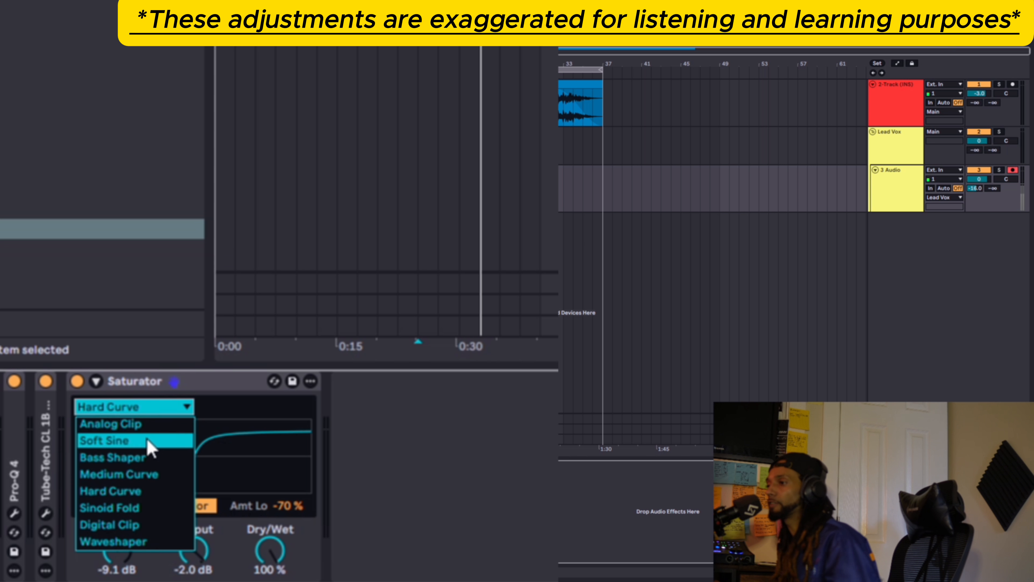
{"action": "left_click", "coordinate": [148, 442]}
{"action": "double_click", "coordinate": [115, 550]}
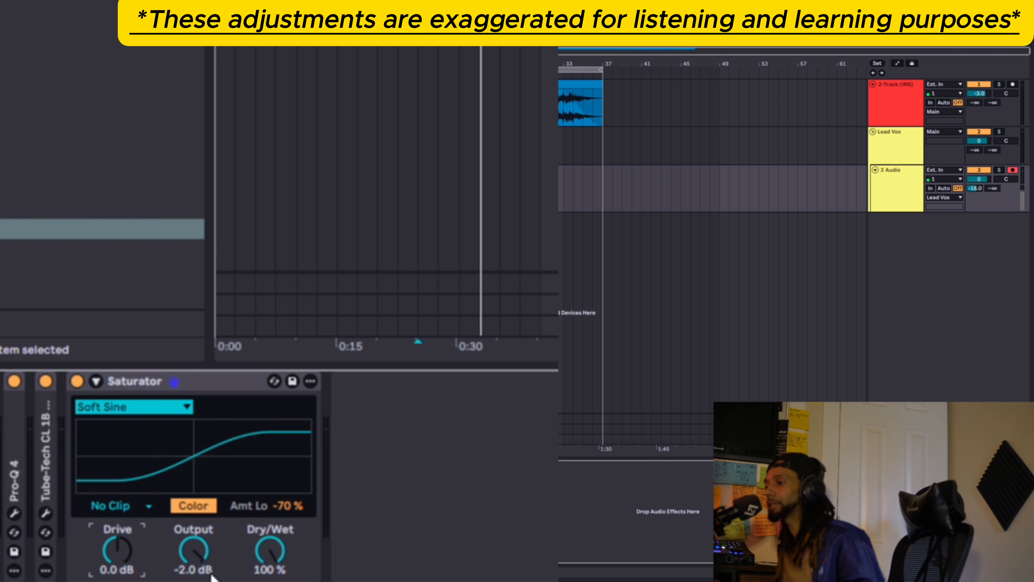
{"action": "left_click_drag", "start_coordinate": [138, 552], "coordinate": [138, 525]}
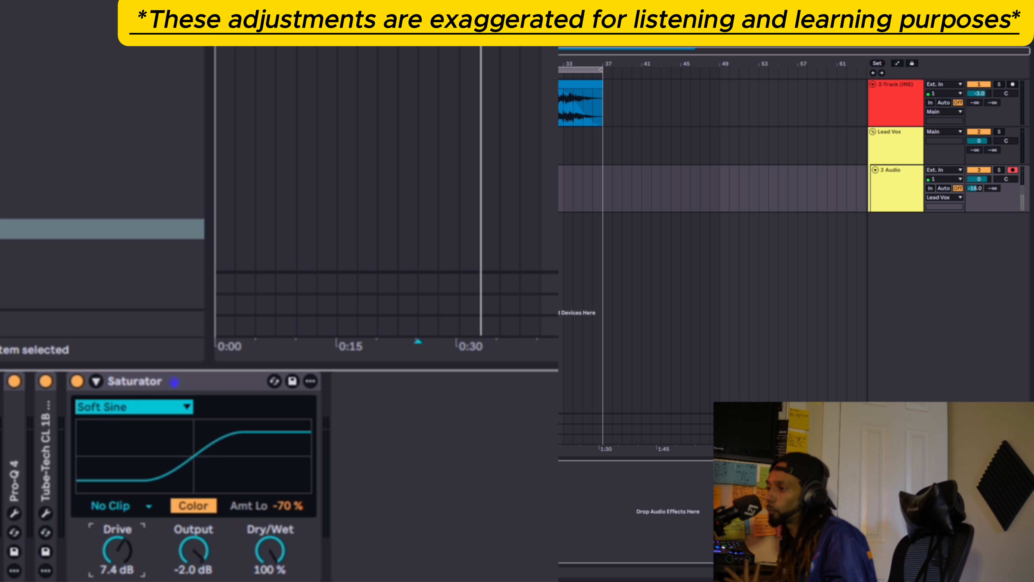
{"action": "left_click_drag", "start_coordinate": [201, 543], "coordinate": [202, 546]}
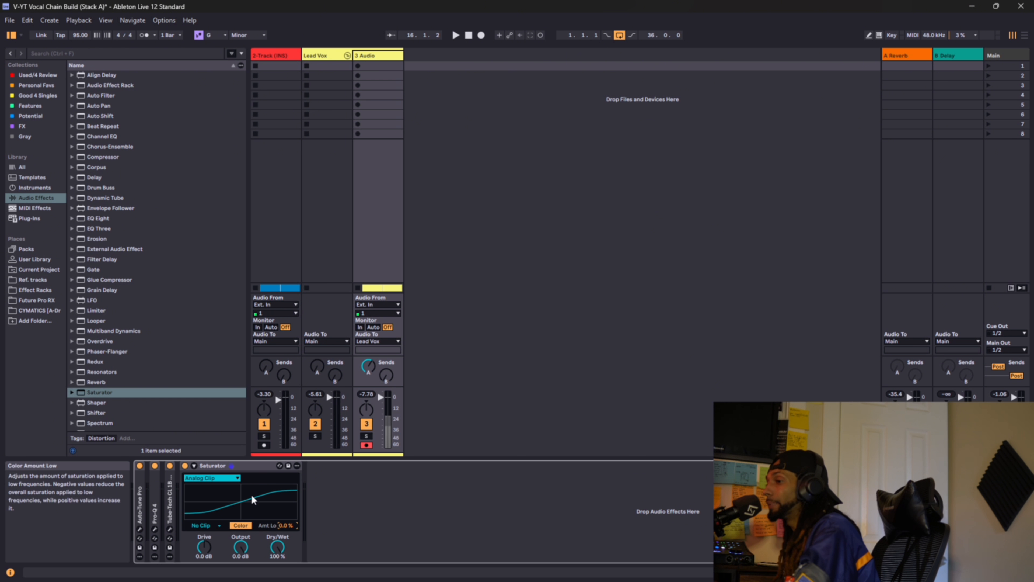
Step: Switch to the Arrangement View and delete the Saturator from the 3 Audio track's vocal chain
{"action": "left_click", "coordinate": [230, 467]}
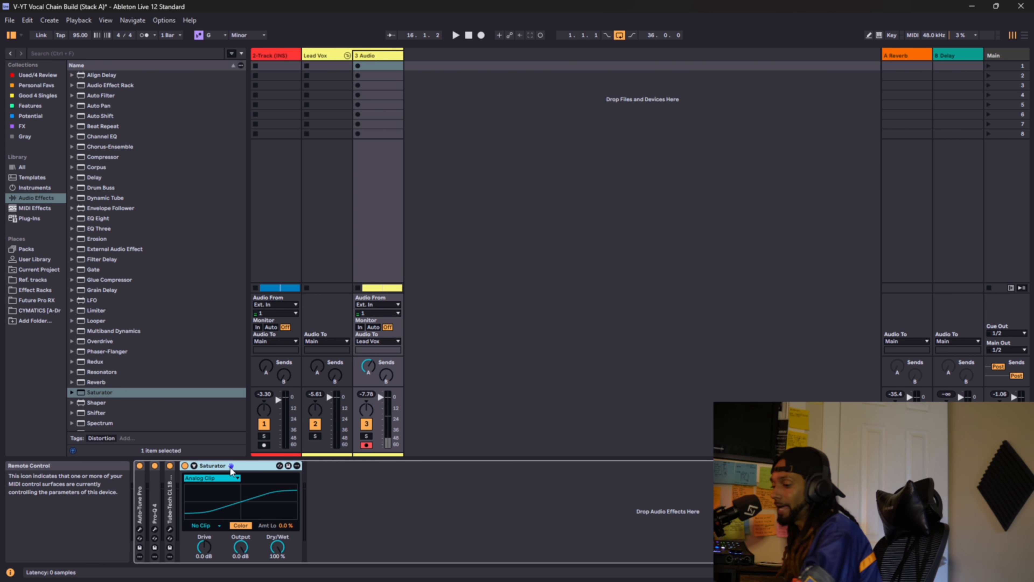
{"action": "key", "text": "Tab"}
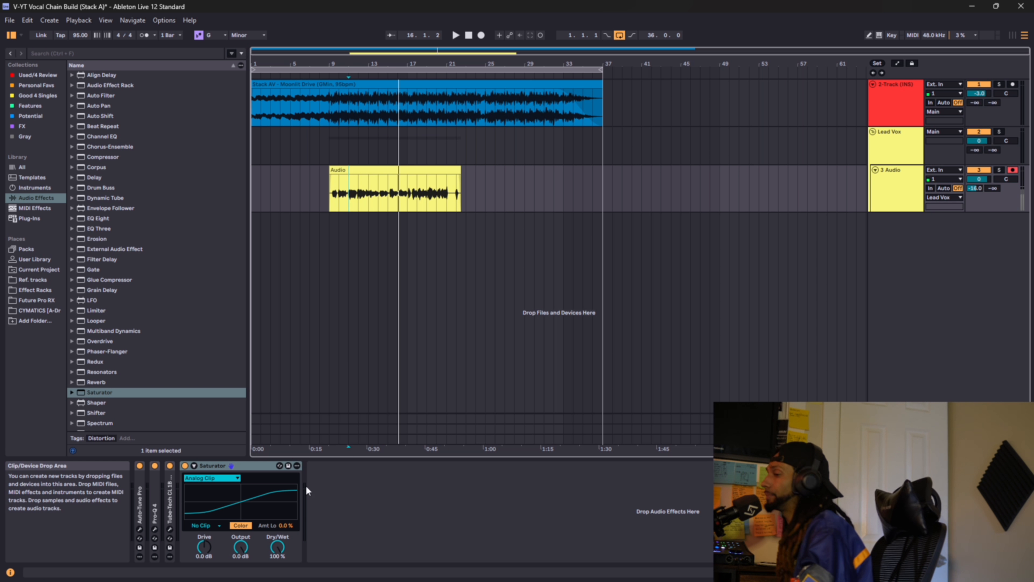
{"action": "left_click", "coordinate": [240, 466]}
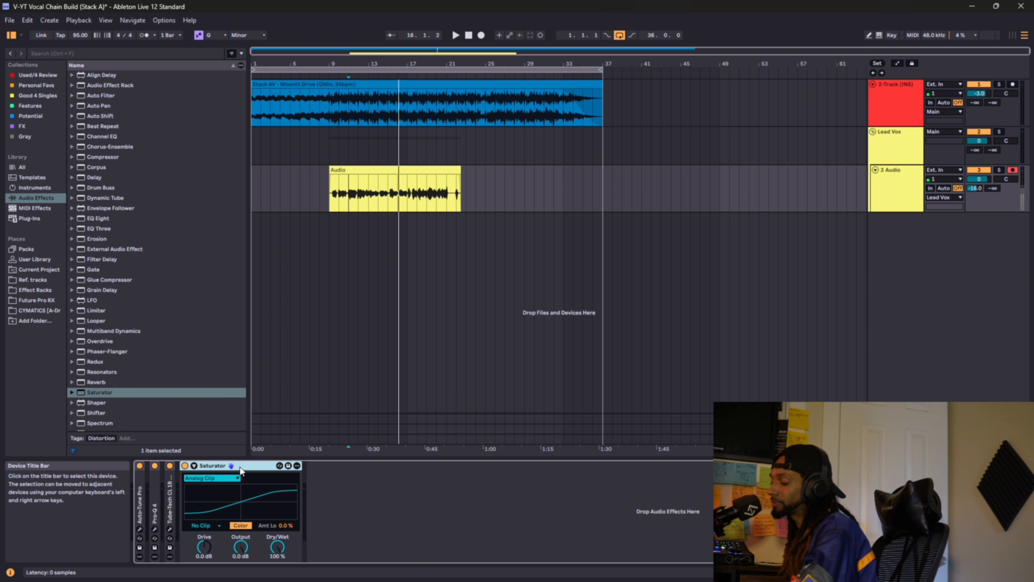
{"action": "key", "text": "Delete"}
Step: Add Softube's Saturation Knob plug-in to the end of the 3 Audio track's device chain
{"action": "left_click", "coordinate": [26, 218]}
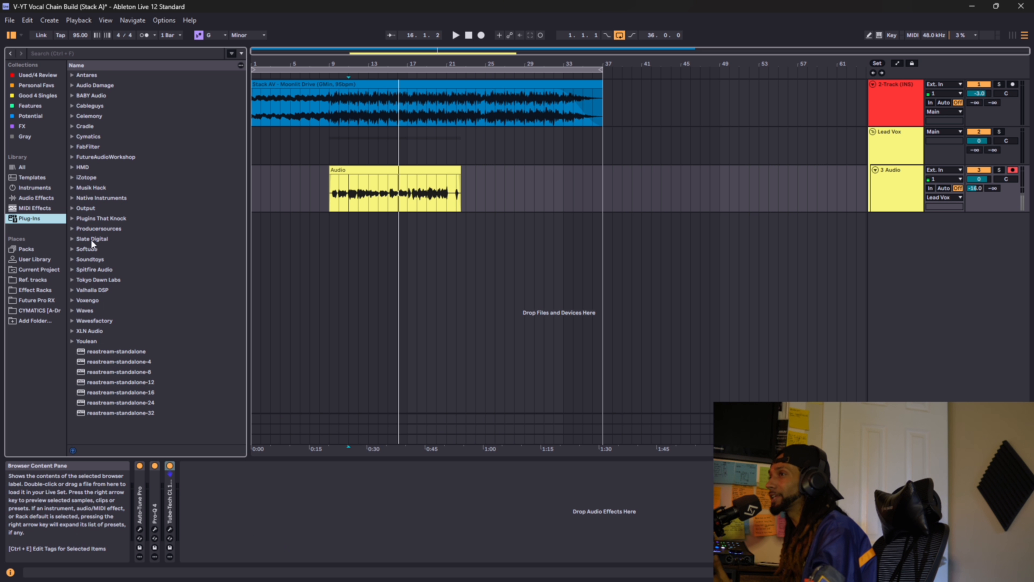
{"action": "left_click", "coordinate": [72, 248]}
{"action": "double_click", "coordinate": [113, 260]}
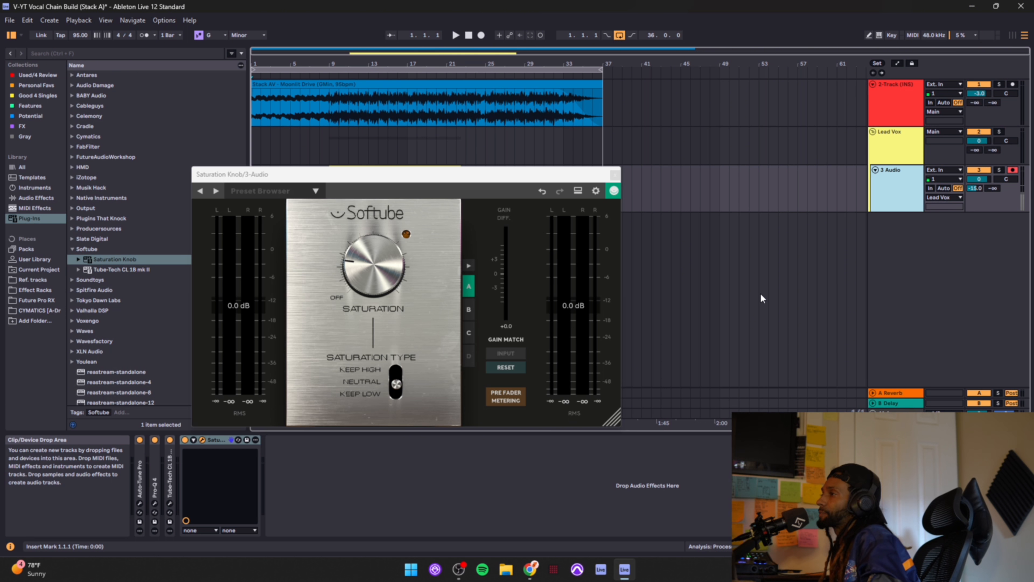
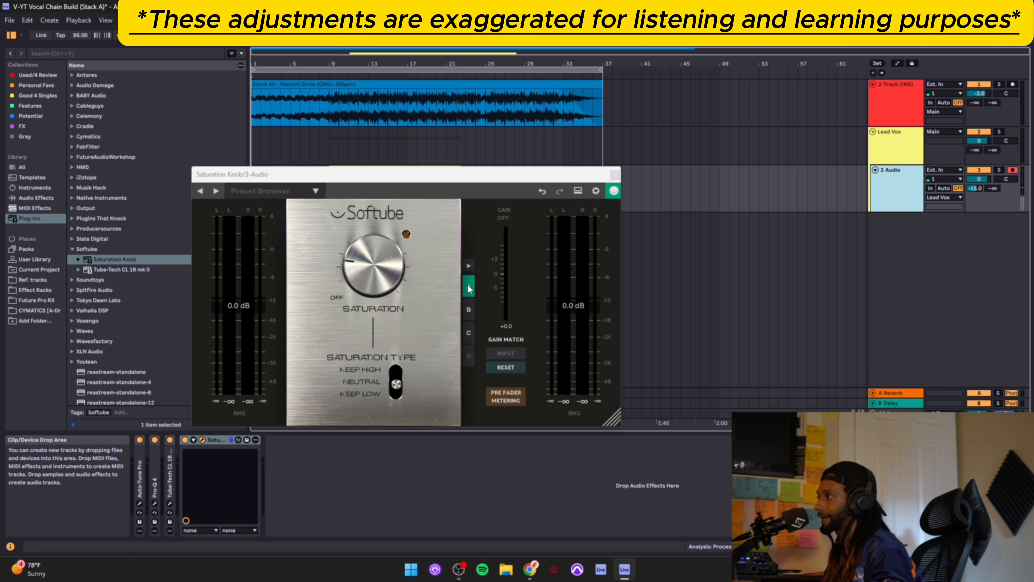
Step: Compare the Saturation Knob's stored settings A, B and C, checking the Saturation amount and Saturation Type in each
{"action": "mouse_move", "coordinate": [364, 273]}
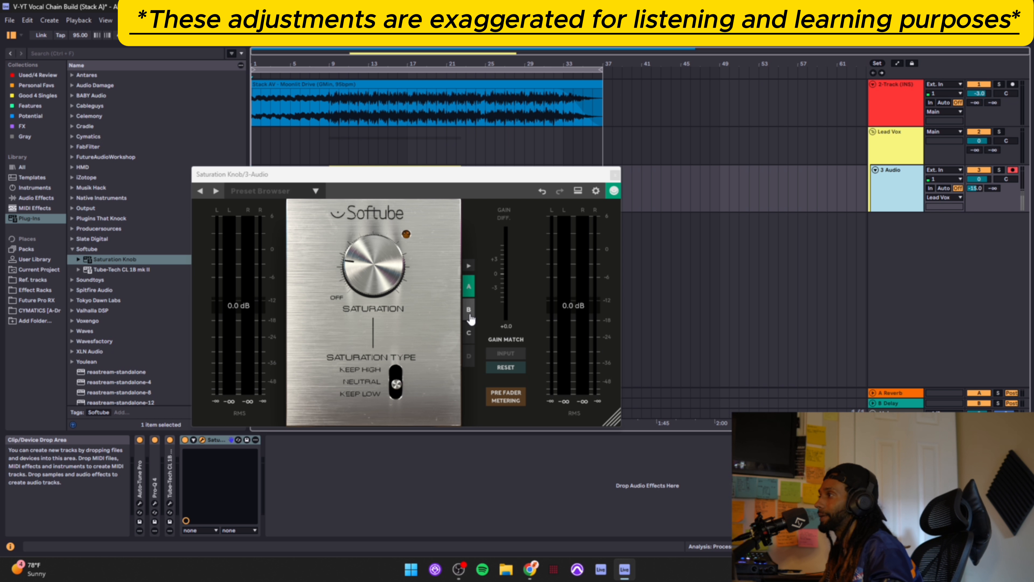
{"action": "left_click", "coordinate": [469, 310]}
{"action": "mouse_move", "coordinate": [366, 269]}
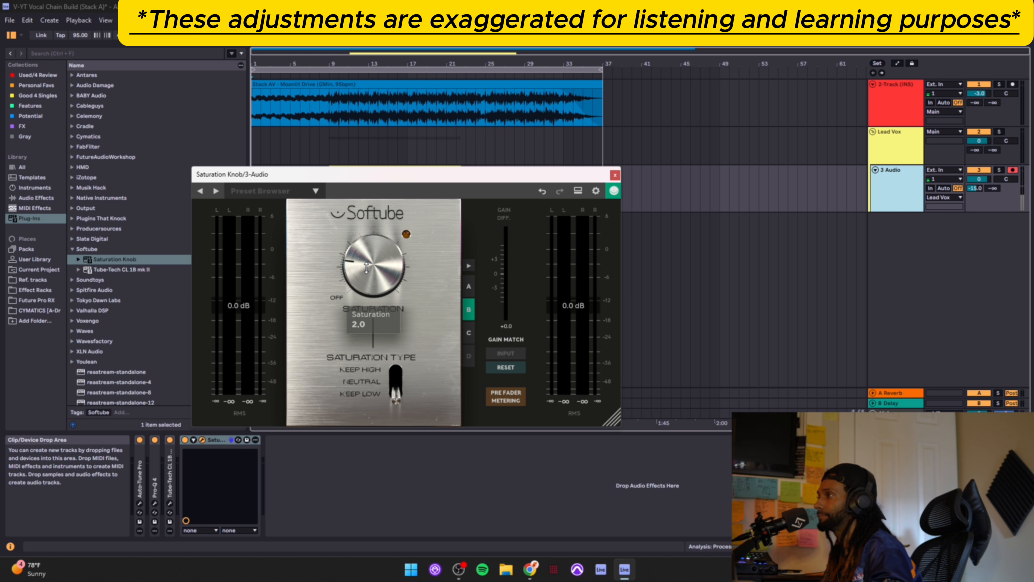
{"action": "mouse_move", "coordinate": [385, 414]}
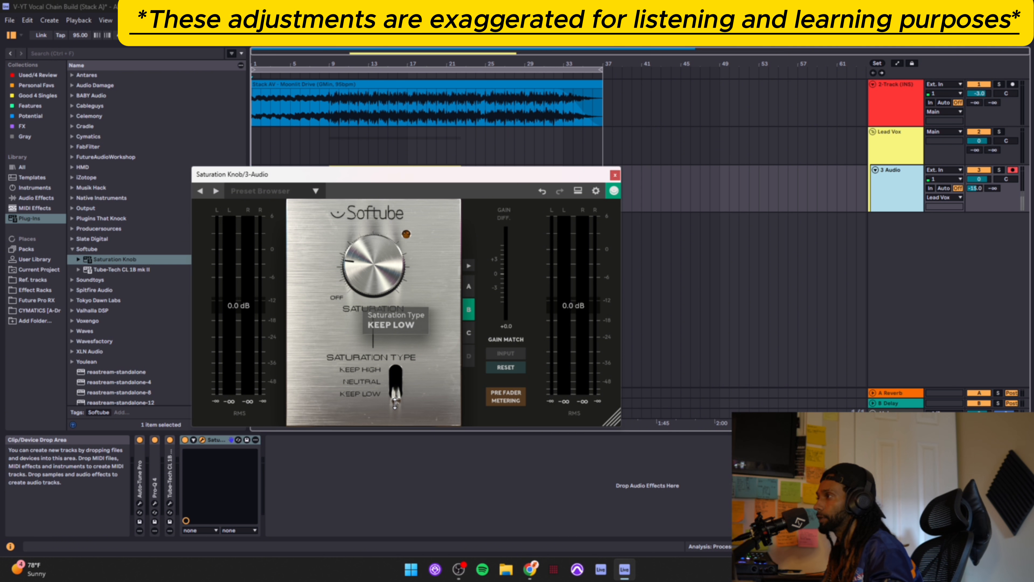
{"action": "left_click", "coordinate": [470, 334]}
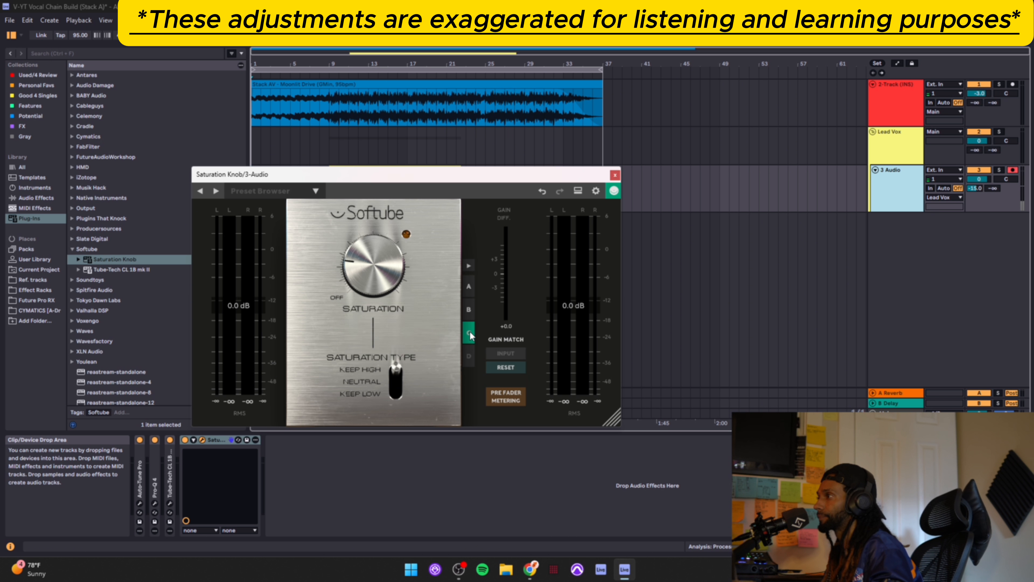
{"action": "mouse_move", "coordinate": [367, 262]}
{"action": "mouse_move", "coordinate": [397, 372]}
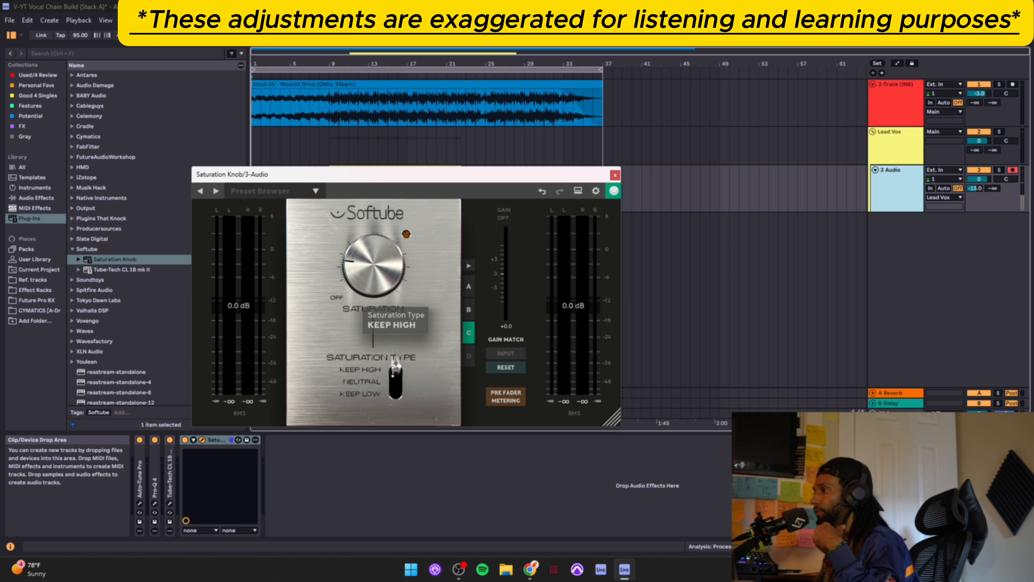
{"action": "left_click", "coordinate": [472, 290]}
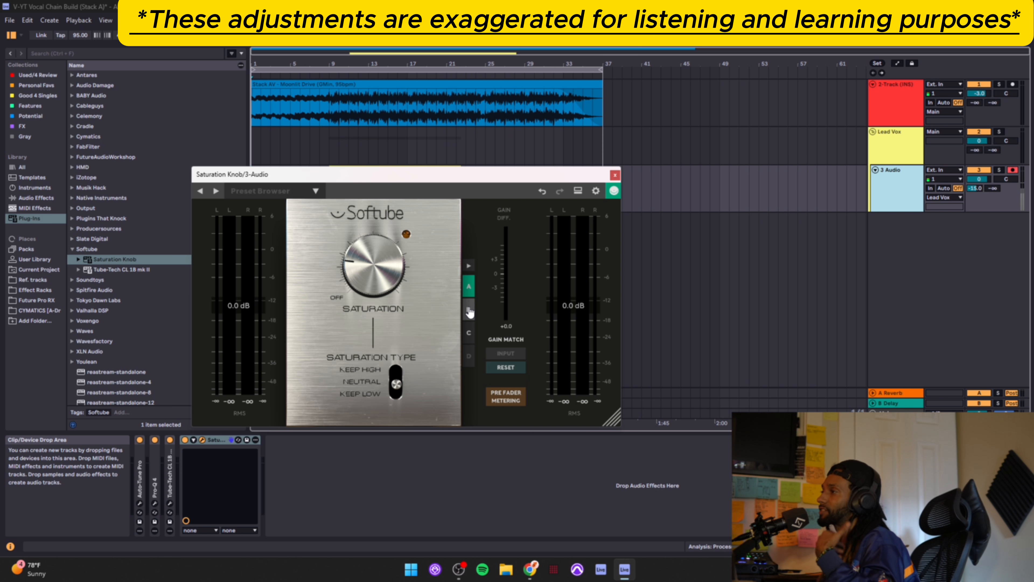
{"action": "left_click", "coordinate": [469, 310]}
{"action": "left_click", "coordinate": [471, 333]}
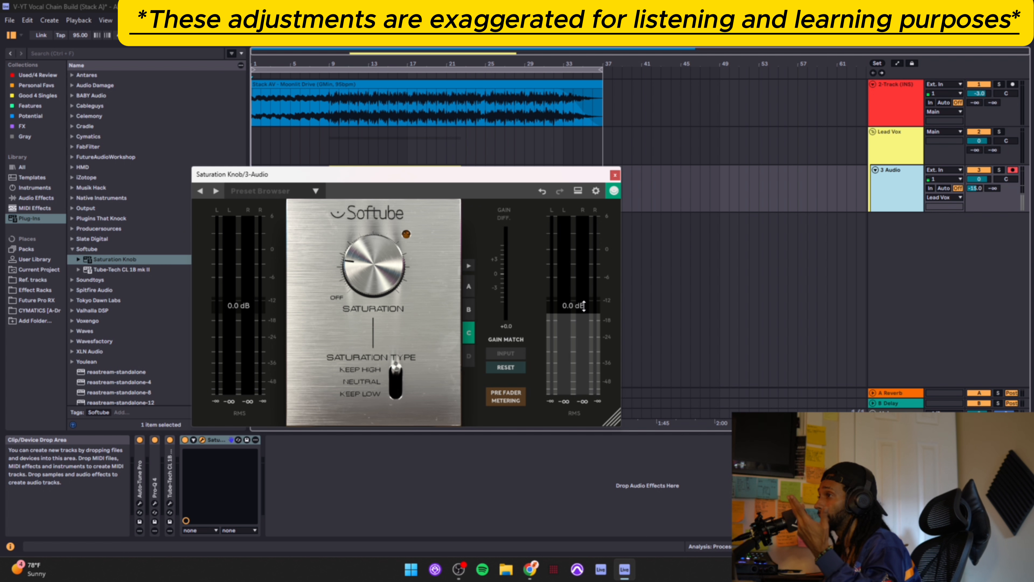
Step: Try an input level of 1.4 dB and an output level of -1.1 dB in the Saturation Knob, and reset both to 0.0 dB
{"action": "mouse_move", "coordinate": [242, 305]}
{"action": "left_mouse_down"}
{"action": "mouse_move", "coordinate": [244, 291]}
{"action": "mouse_move", "coordinate": [250, 314]}
{"action": "mouse_move", "coordinate": [248, 304]}
{"action": "left_mouse_up"}
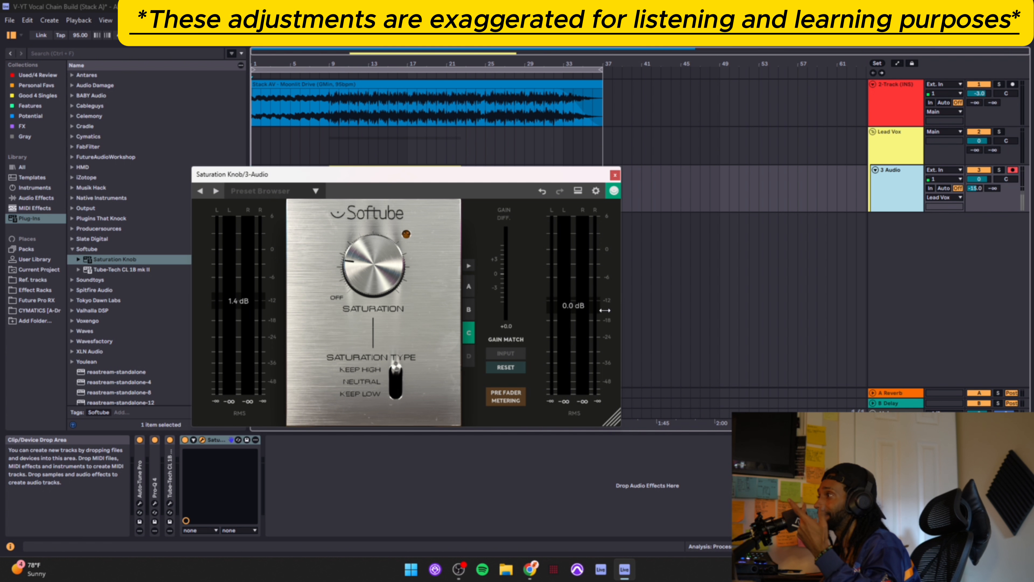
{"action": "mouse_move", "coordinate": [586, 312]}
{"action": "left_mouse_down"}
{"action": "mouse_move", "coordinate": [588, 296]}
{"action": "mouse_move", "coordinate": [589, 315]}
{"action": "left_mouse_up"}
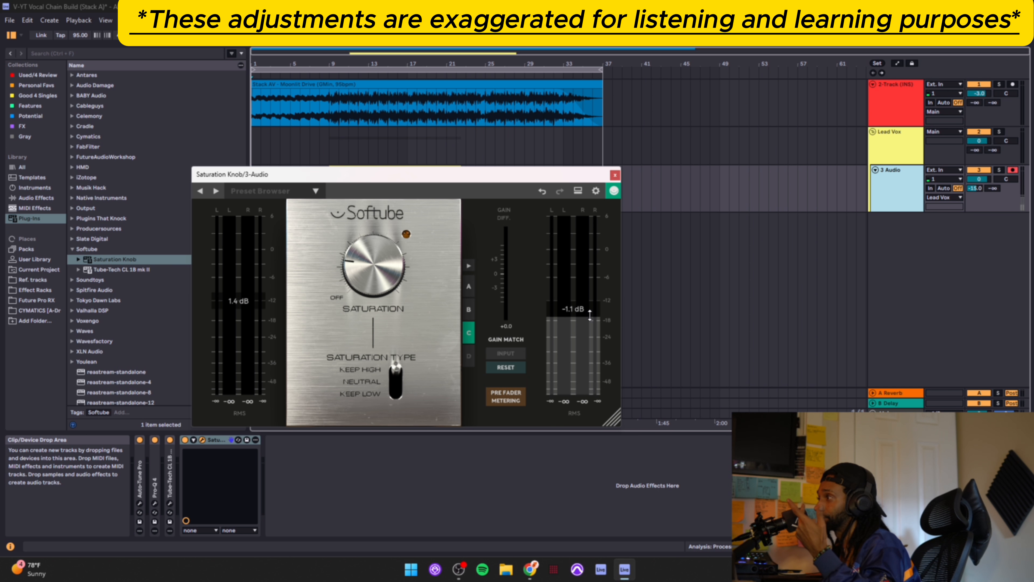
{"action": "left_click_drag", "start_coordinate": [256, 305], "coordinate": [253, 308]}
{"action": "left_click_drag", "start_coordinate": [566, 310], "coordinate": [567, 305]}
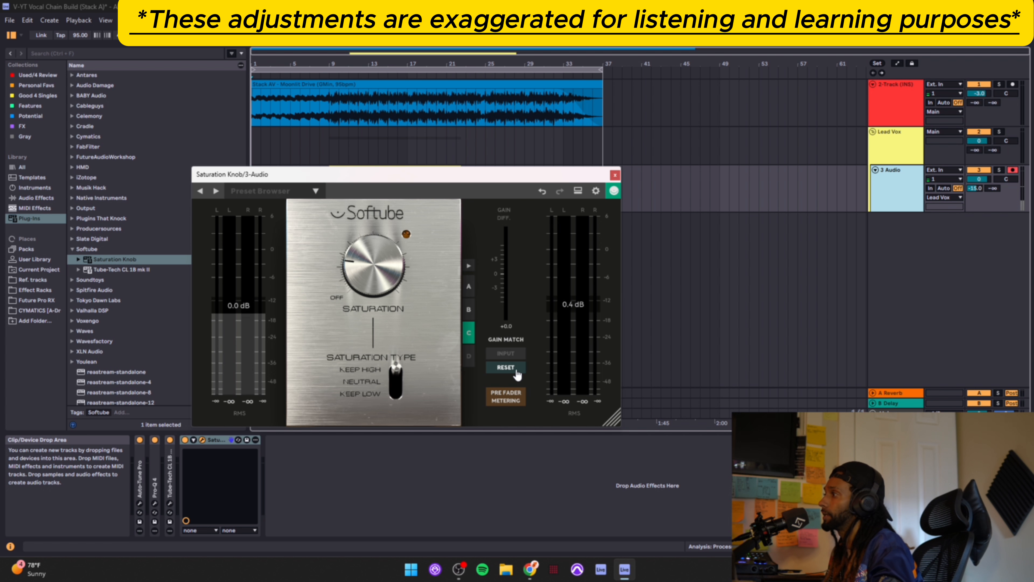
{"action": "left_click", "coordinate": [509, 367]}
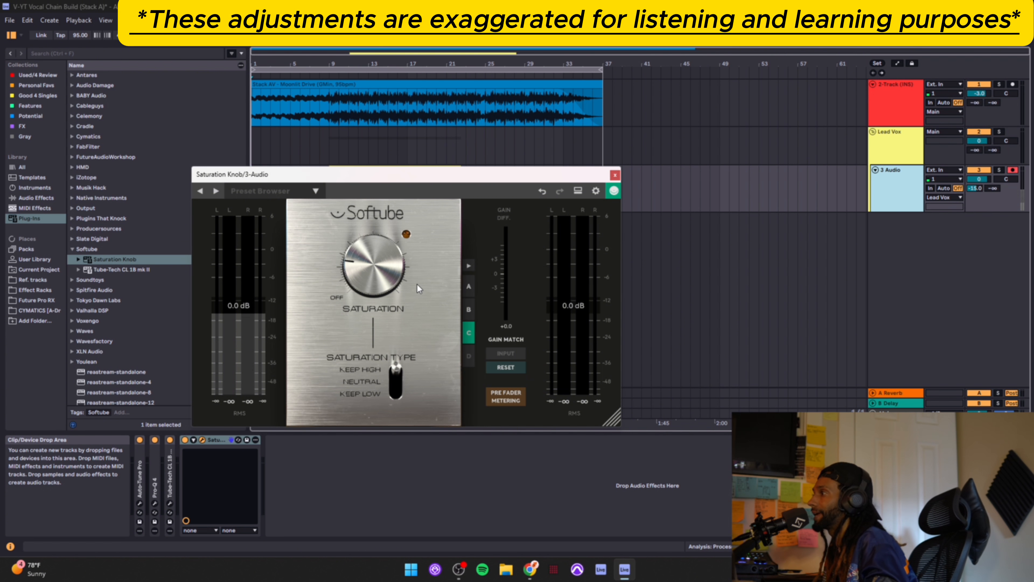
Step: Recall the Saturation Knob's Neutral setting in slot A and raise the Saturation from off while the song plays
{"action": "mouse_move", "coordinate": [352, 253]}
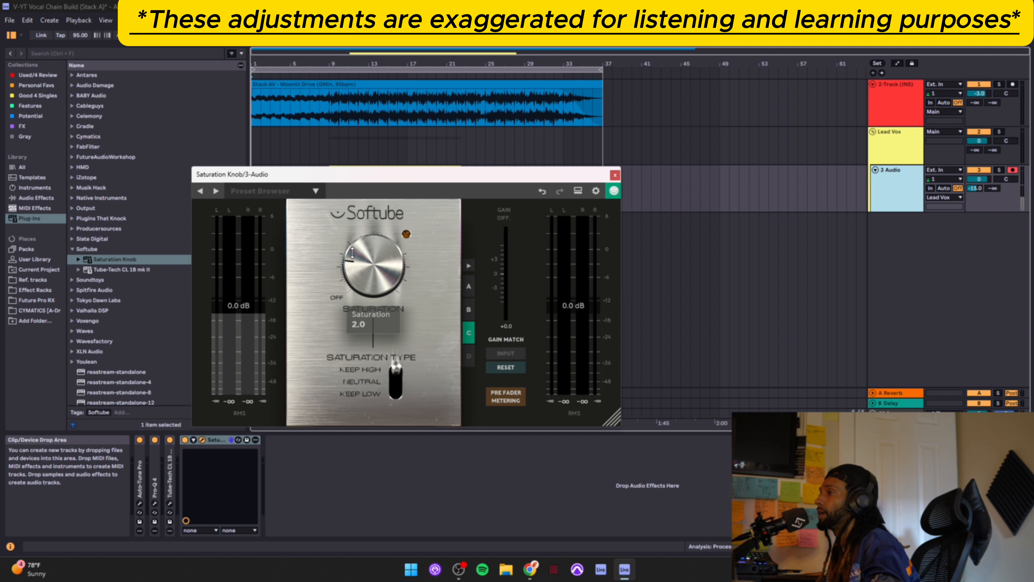
{"action": "left_click", "coordinate": [469, 287]}
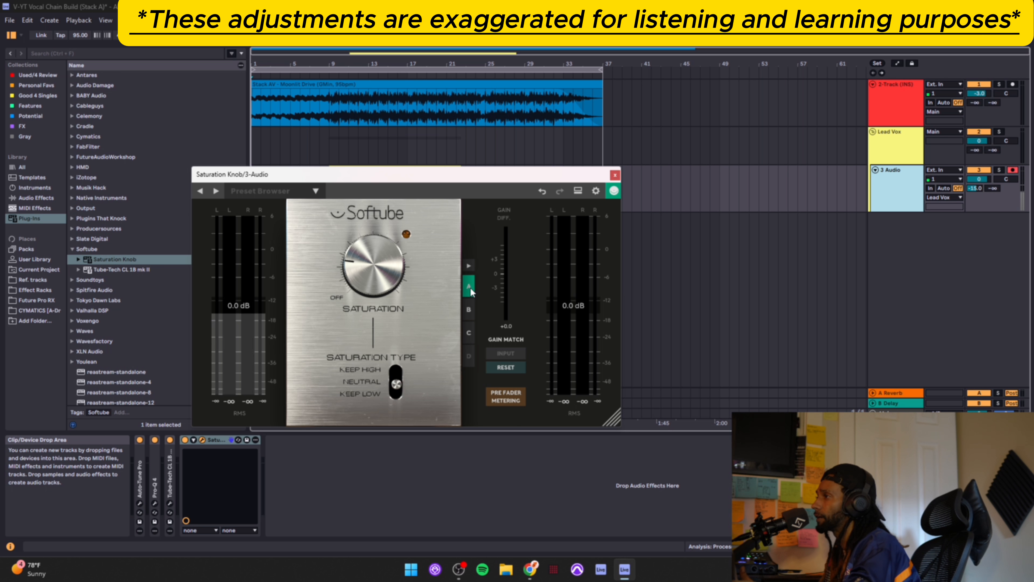
{"action": "mouse_move", "coordinate": [341, 258]}
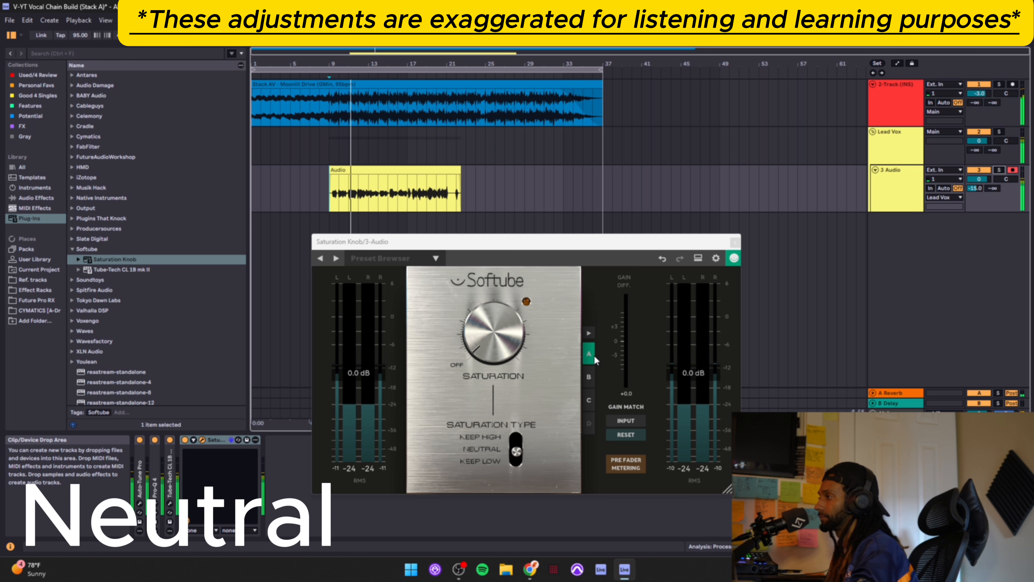
{"action": "mouse_move", "coordinate": [498, 336]}
{"action": "left_click_drag", "start_coordinate": [498, 336], "coordinate": [510, 330]}
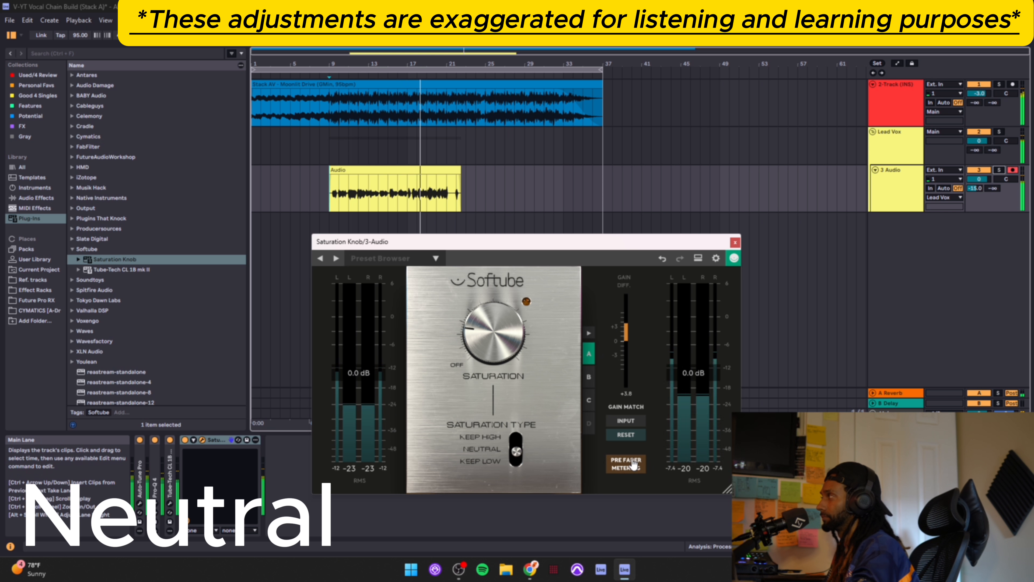
Step: Audition the 3 Audio vocal soloed, lower the Saturation Knob's output level to -2.1 dB, and stop playback
{"action": "left_click", "coordinate": [998, 170]}
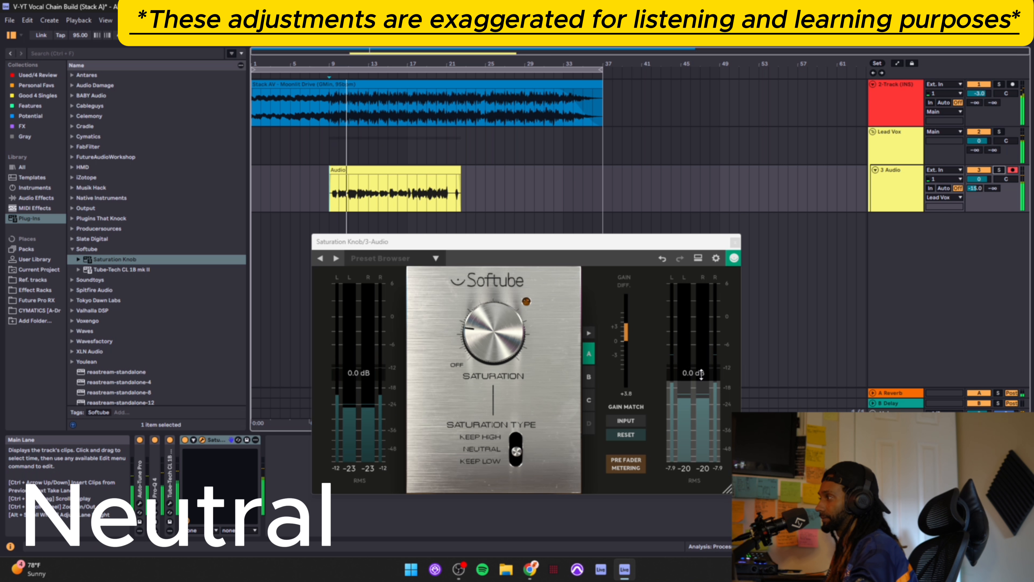
{"action": "left_click_drag", "start_coordinate": [701, 372], "coordinate": [699, 379]}
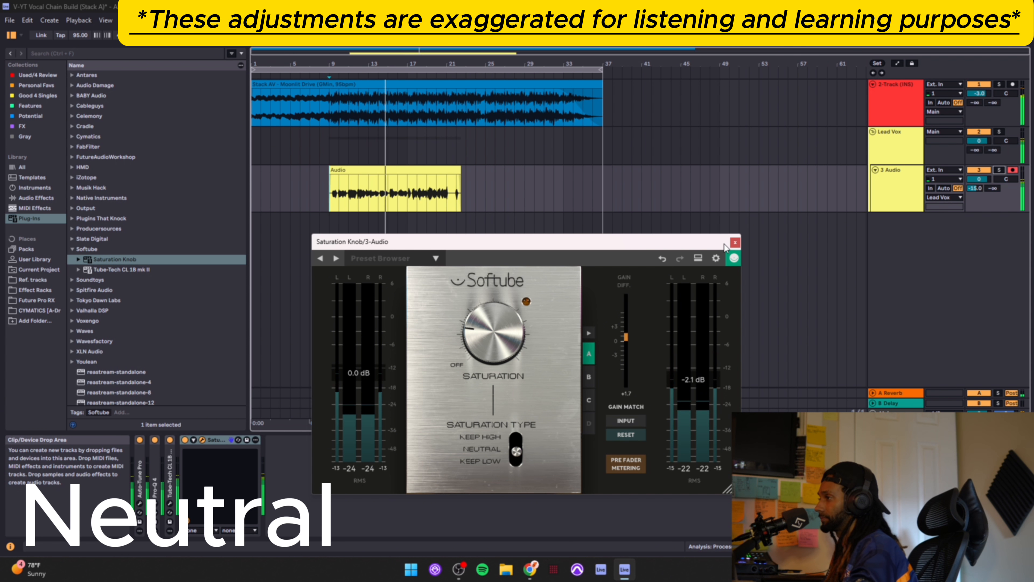
{"action": "key", "text": "space"}
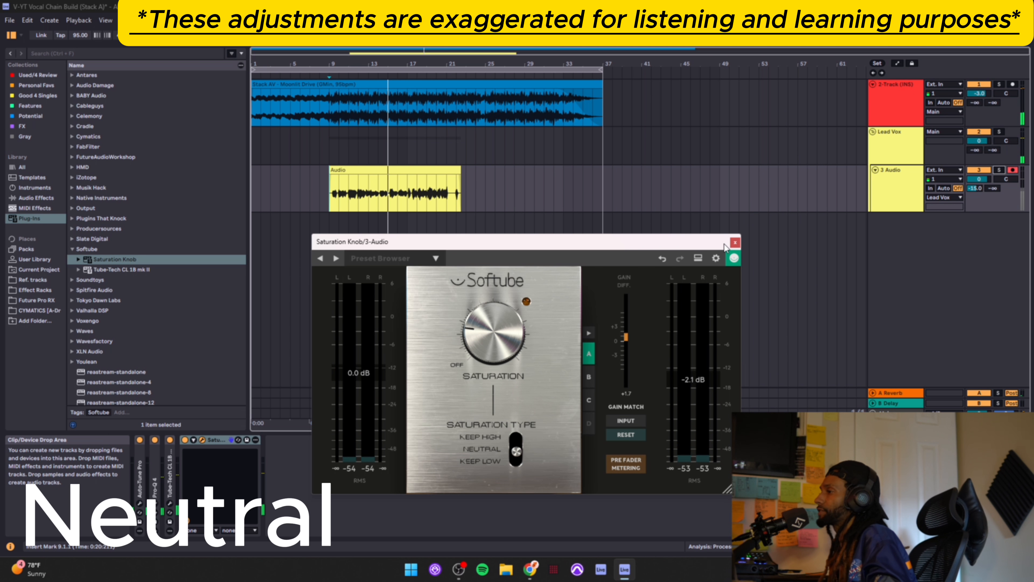
Step: Compare the Saturation Knob's Keep Low, Keep High and Neutral settings in slots B, C and A while the song plays
{"action": "left_click", "coordinate": [588, 376]}
{"action": "key", "text": "space"}
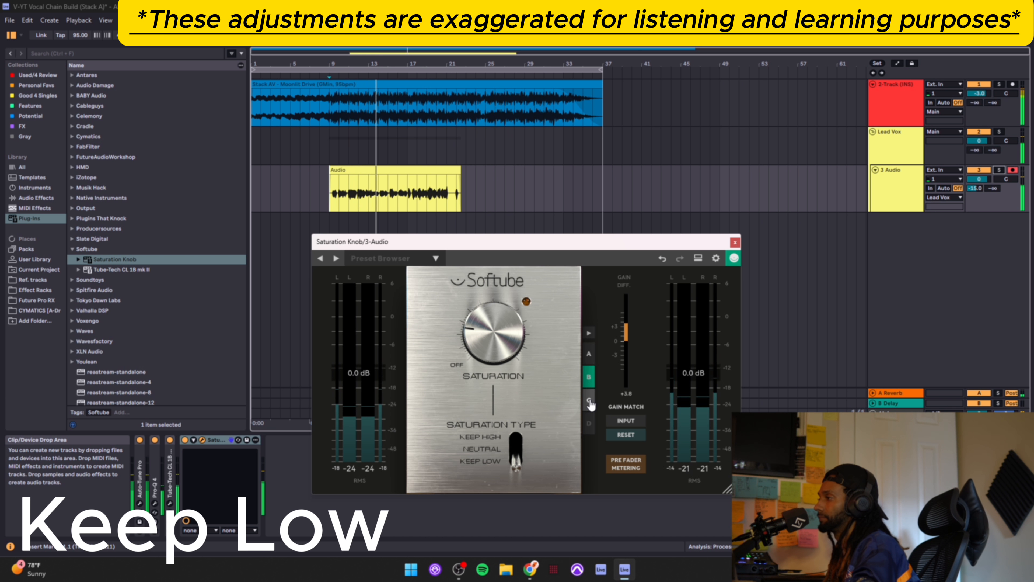
{"action": "left_click", "coordinate": [589, 401]}
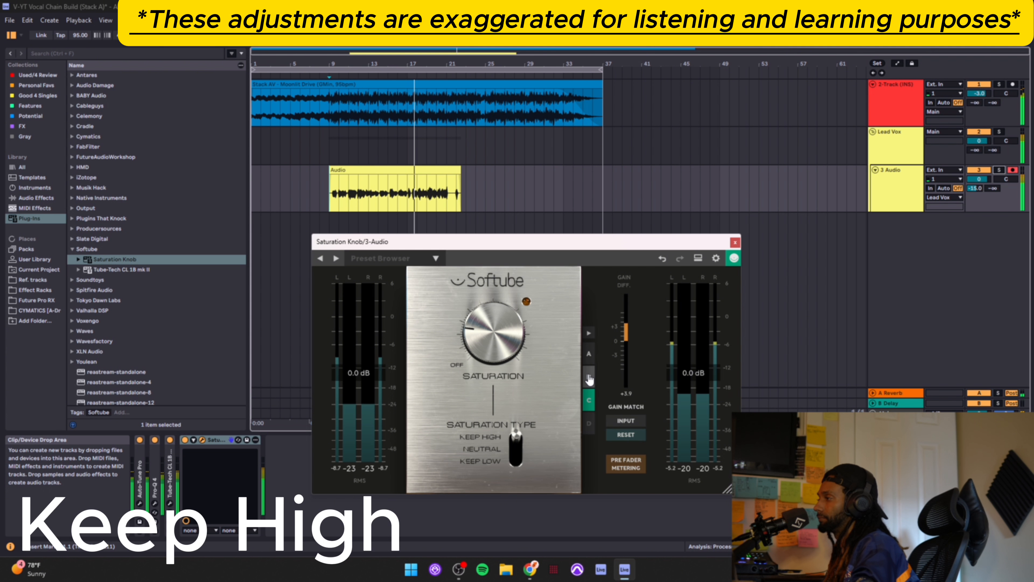
{"action": "left_click", "coordinate": [589, 378]}
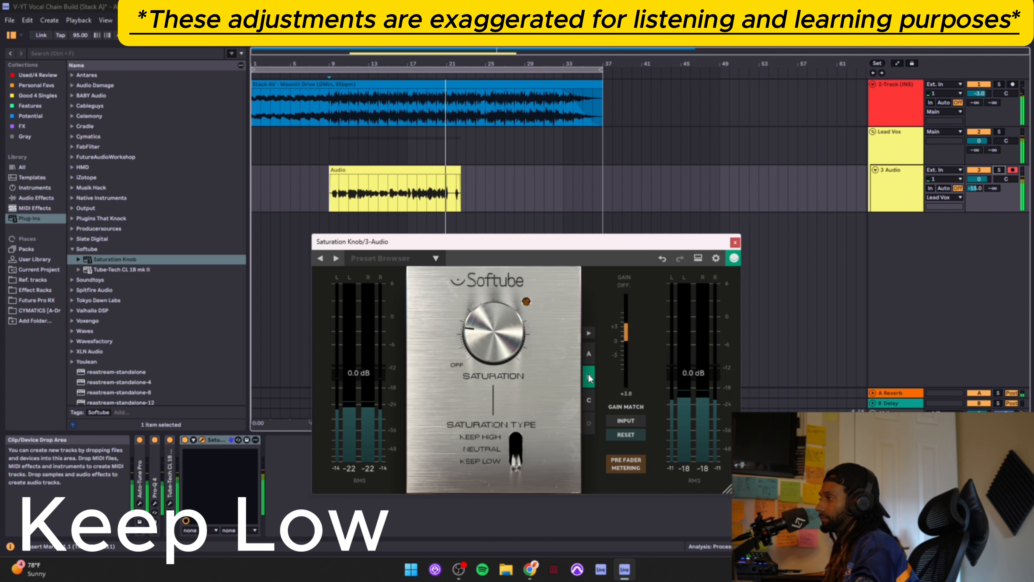
{"action": "left_click", "coordinate": [589, 355]}
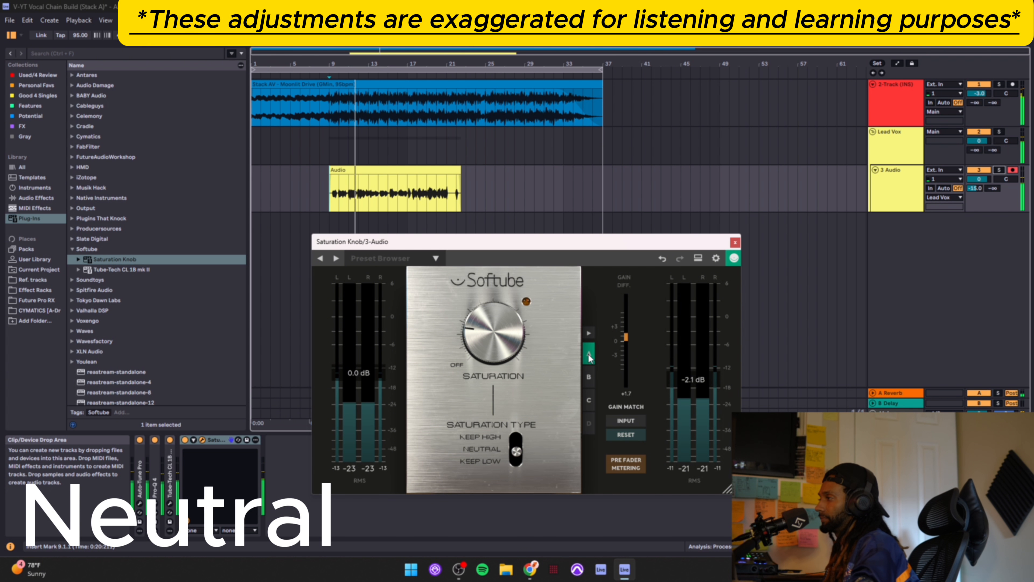
{"action": "left_click", "coordinate": [590, 381]}
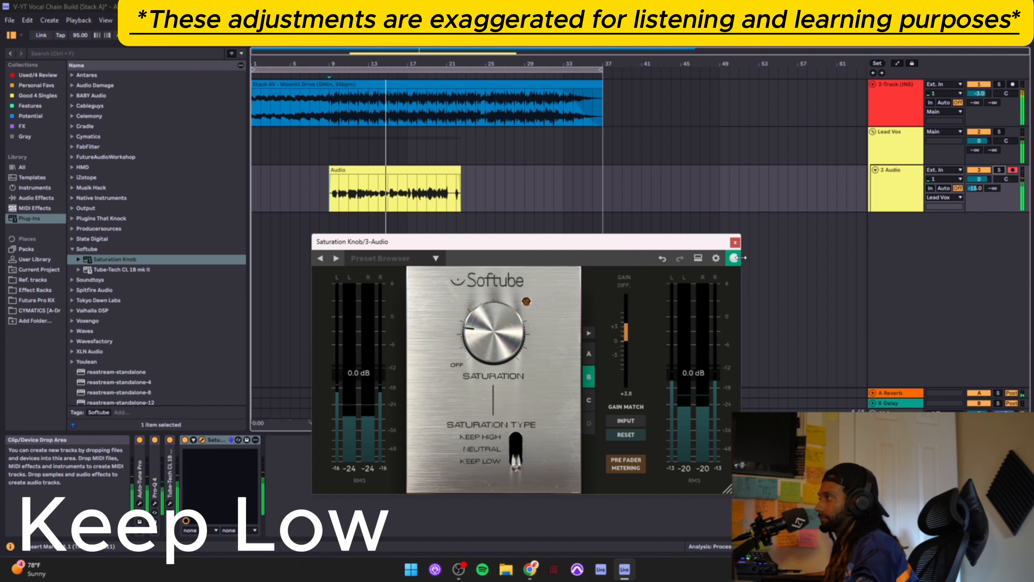
{"action": "left_click", "coordinate": [589, 400]}
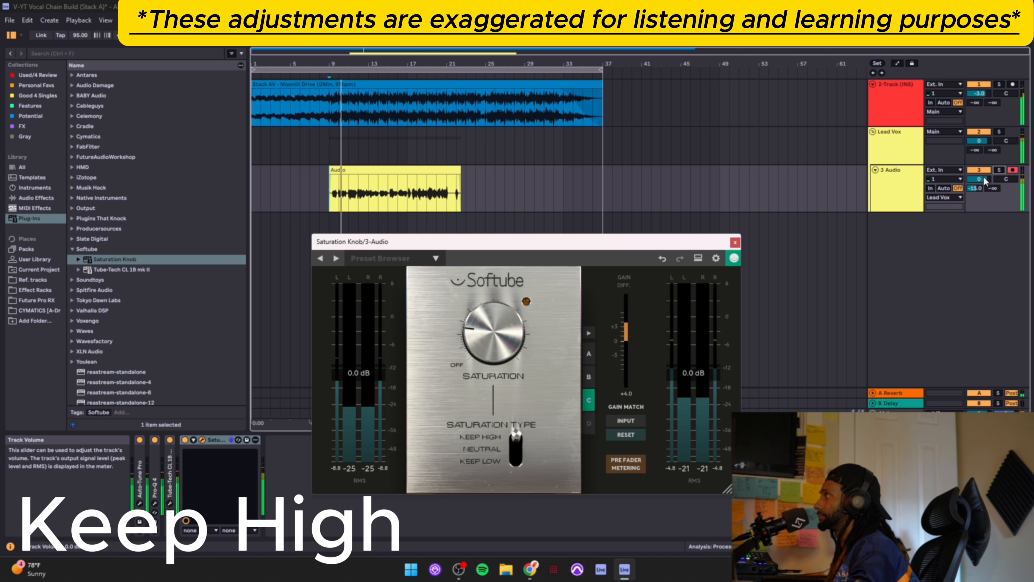
Step: Audition the Keep High setting with the 3 Audio vocal soloed, unsolo it, and compare the Saturation Knob bypassed and active
{"action": "left_click", "coordinate": [999, 170]}
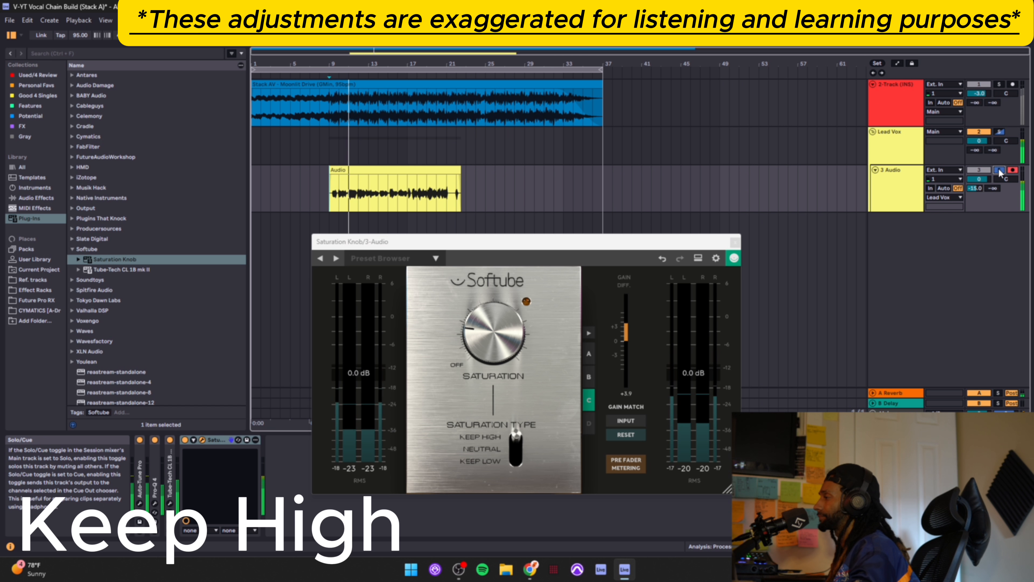
{"action": "left_click", "coordinate": [999, 171]}
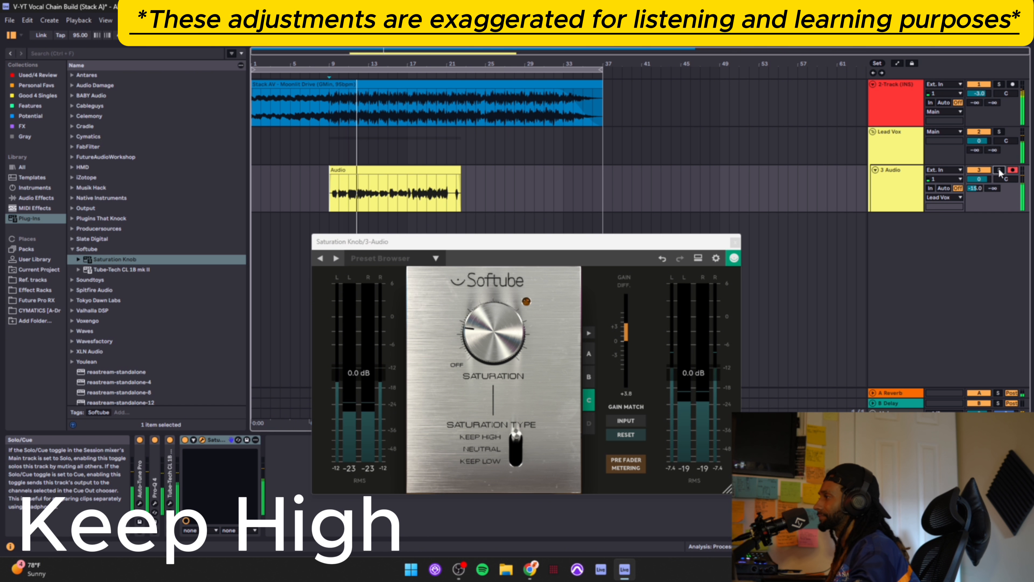
{"action": "left_click", "coordinate": [185, 440]}
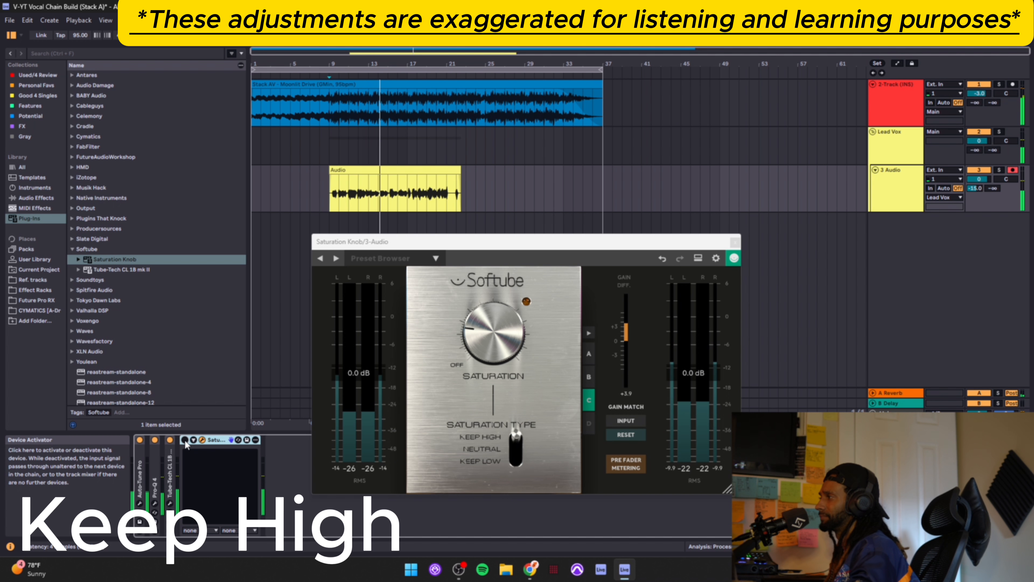
{"action": "left_click", "coordinate": [185, 440]}
Step: Set the Saturation Knob's output level to -2.0 dB in slot C, -1.6 dB in slot B and -2.0 dB in slot A
{"action": "left_click_drag", "start_coordinate": [693, 373], "coordinate": [702, 375]}
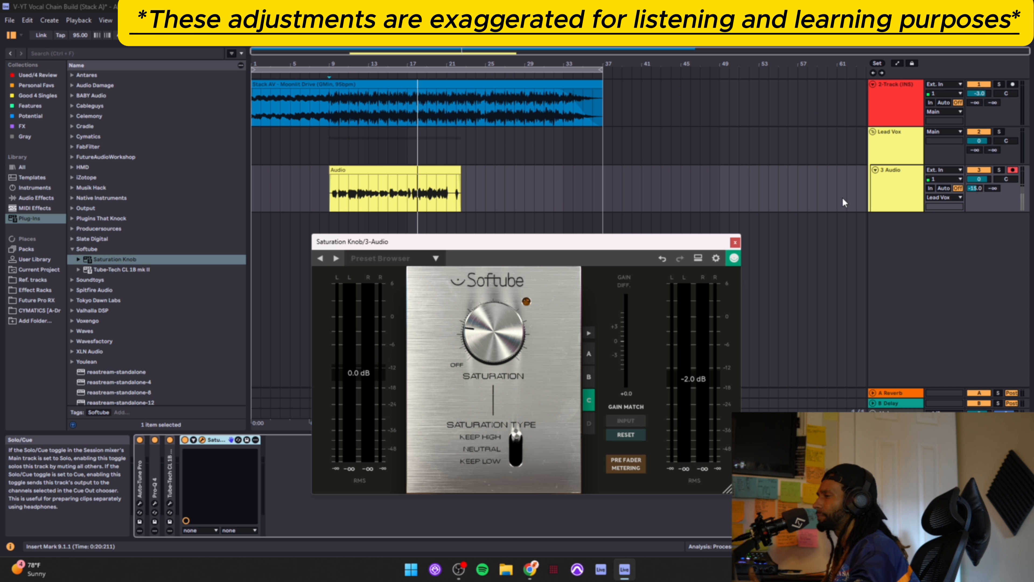
{"action": "left_click_drag", "start_coordinate": [671, 240], "coordinate": [689, 219]}
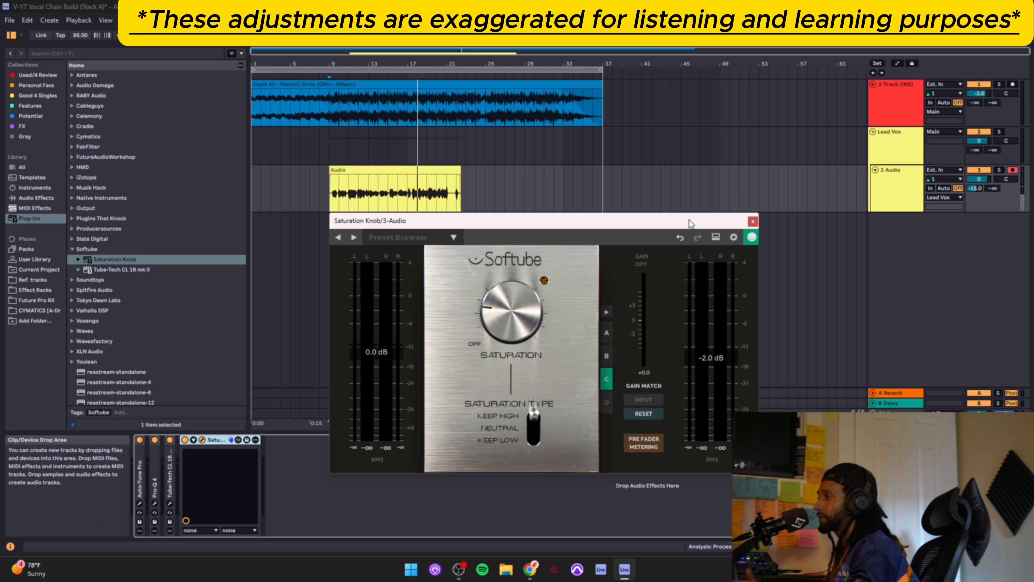
{"action": "left_click", "coordinate": [606, 356]}
{"action": "left_click", "coordinate": [607, 338]}
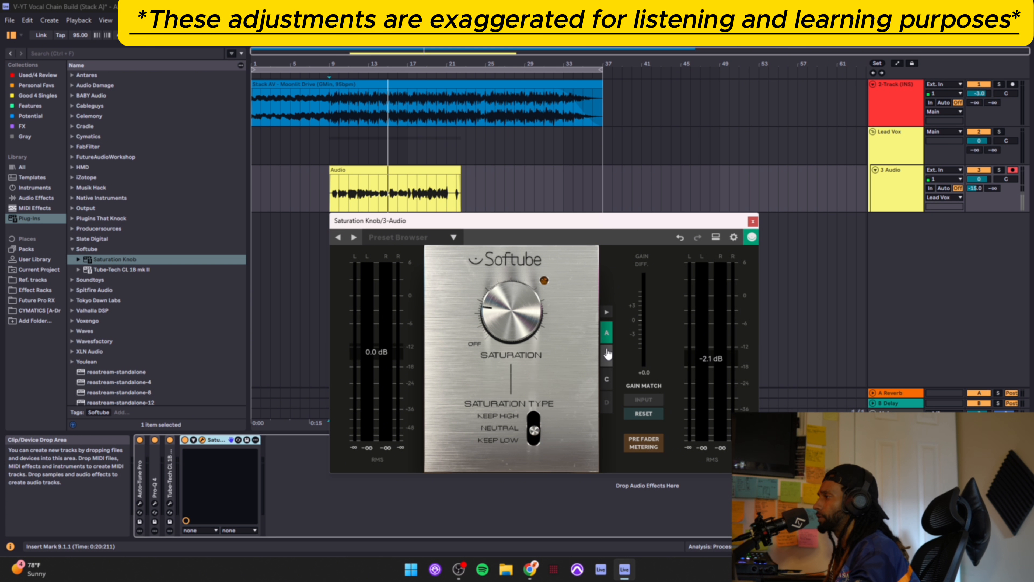
{"action": "left_click", "coordinate": [607, 356]}
{"action": "left_click", "coordinate": [607, 337]}
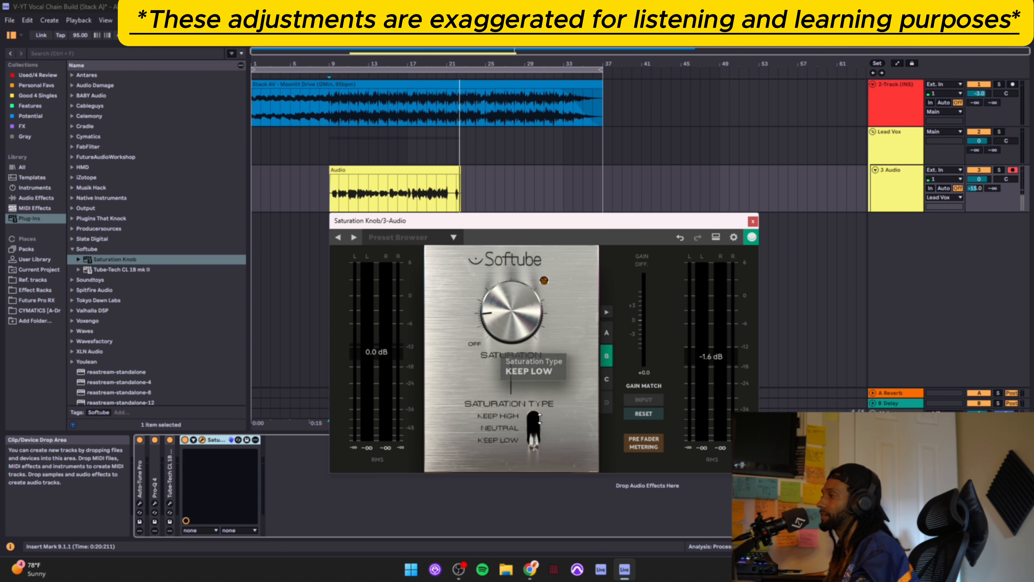
{"action": "left_click", "coordinate": [607, 333]}
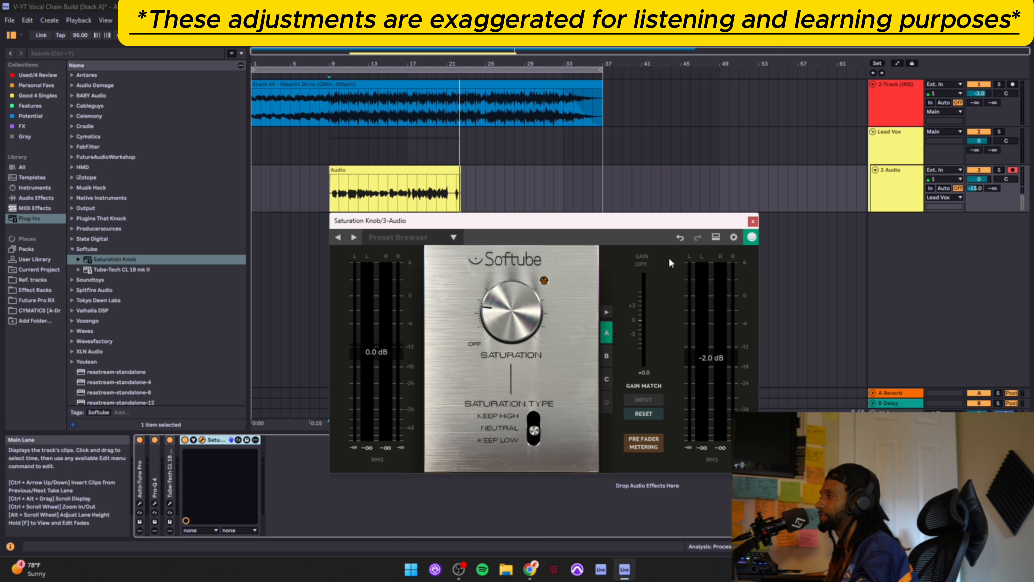
Step: Start playback, close the Saturation Knob window, and add Ableton's Multiband Dynamics after it on the 3 Audio track
{"action": "key", "text": "space"}
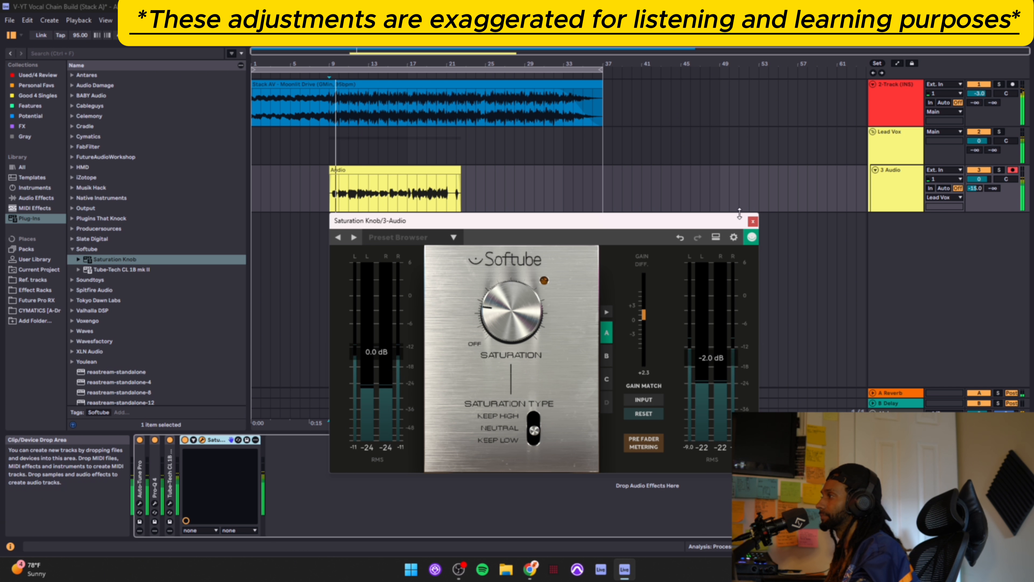
{"action": "left_click", "coordinate": [754, 221]}
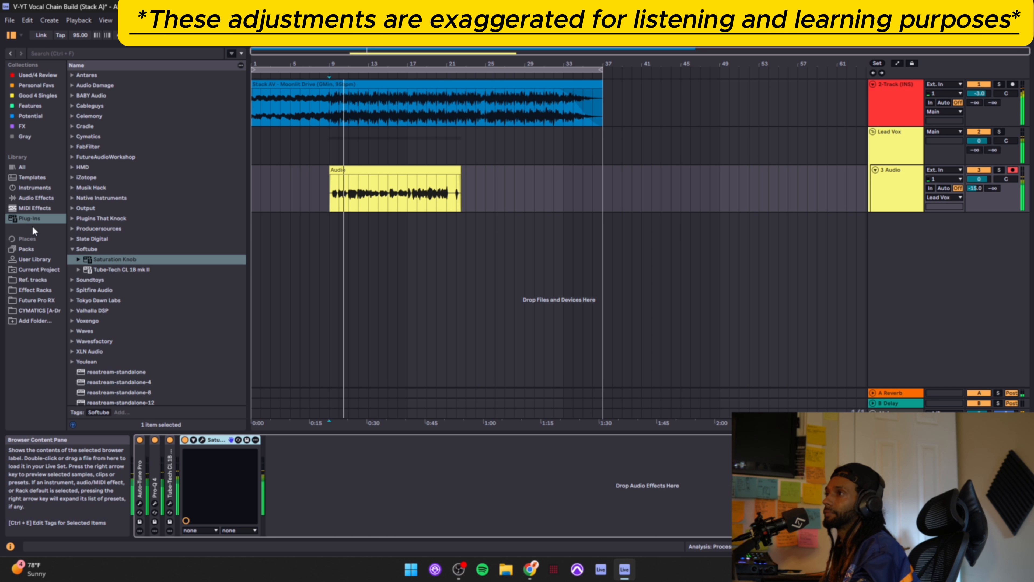
{"action": "left_click", "coordinate": [43, 197]}
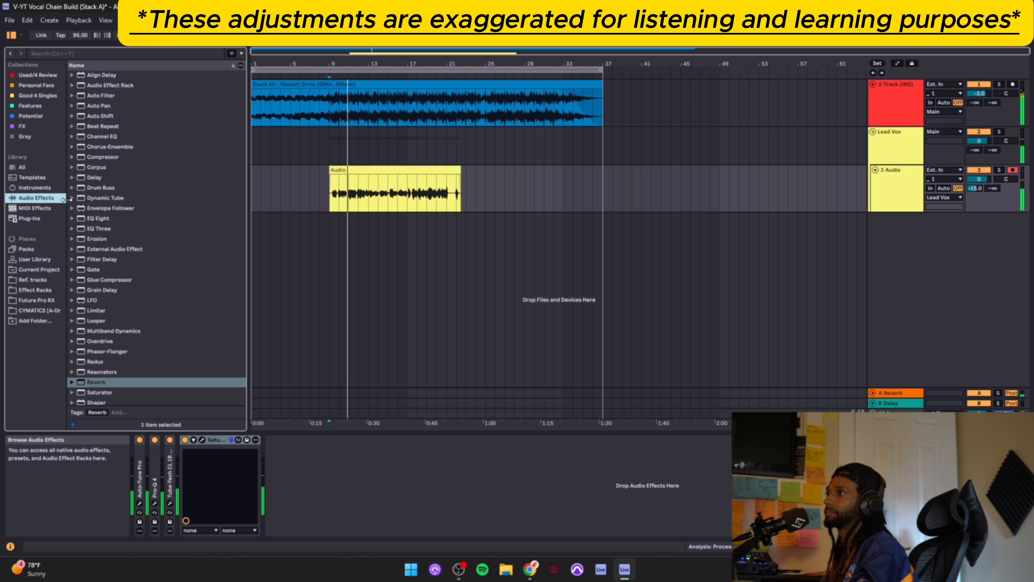
{"action": "double_click", "coordinate": [128, 331]}
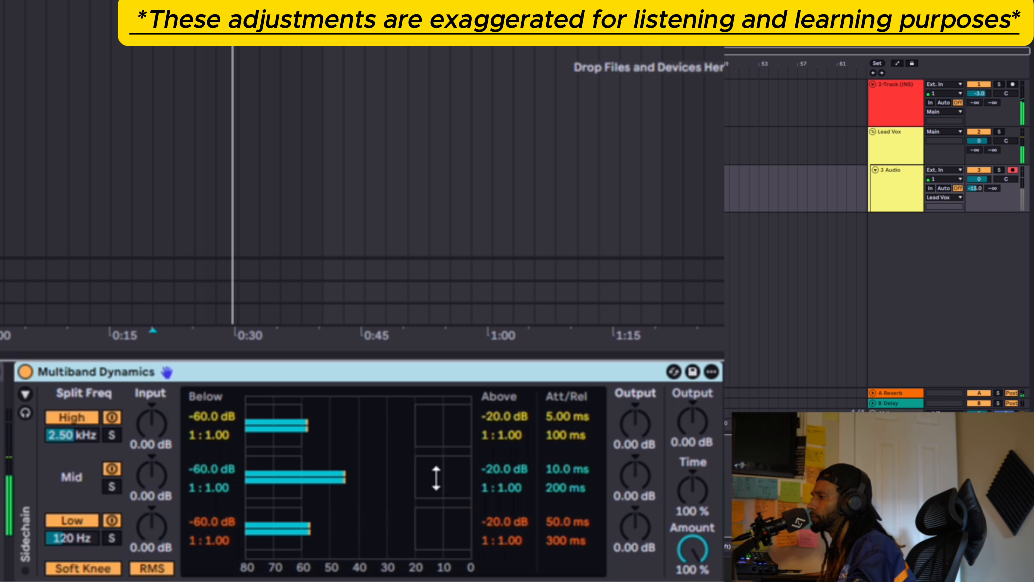
Step: While the song plays, set Multiband Dynamics' Above thresholds to -40.0 dB for Mid, -29.8 dB for High and -50.0 dB for Low
{"action": "key", "text": "space"}
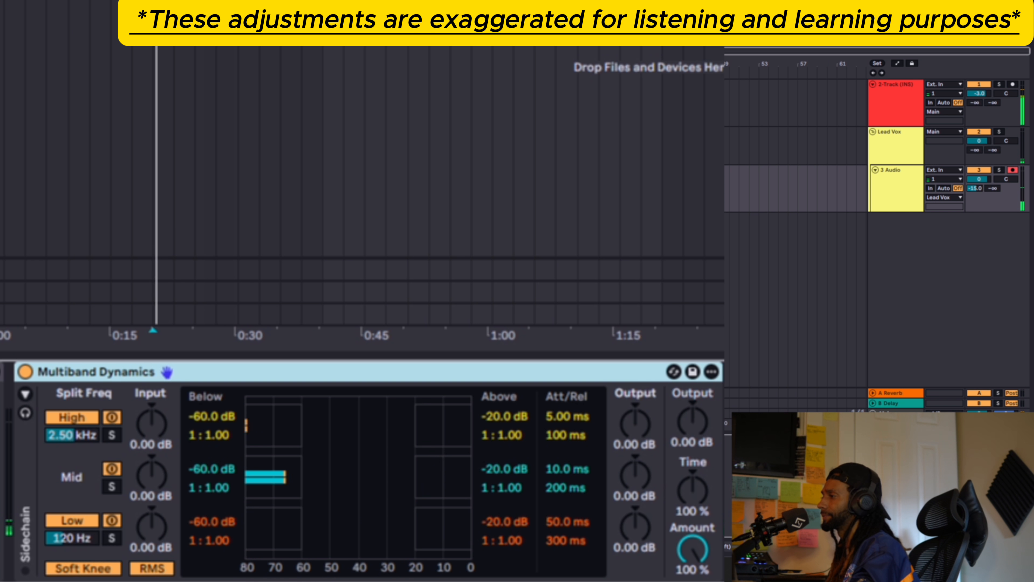
{"action": "mouse_move", "coordinate": [422, 478]}
{"action": "left_mouse_down"}
{"action": "mouse_move", "coordinate": [376, 474]}
{"action": "mouse_move", "coordinate": [396, 474]}
{"action": "left_mouse_up"}
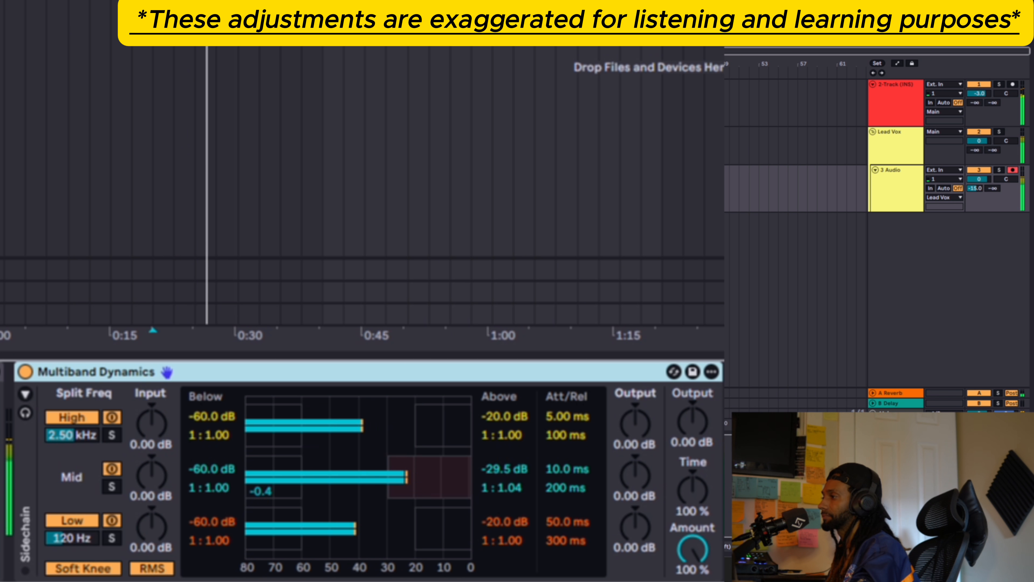
{"action": "left_click_drag", "start_coordinate": [395, 474], "coordinate": [366, 474]}
{"action": "left_click_drag", "start_coordinate": [440, 421], "coordinate": [388, 423]}
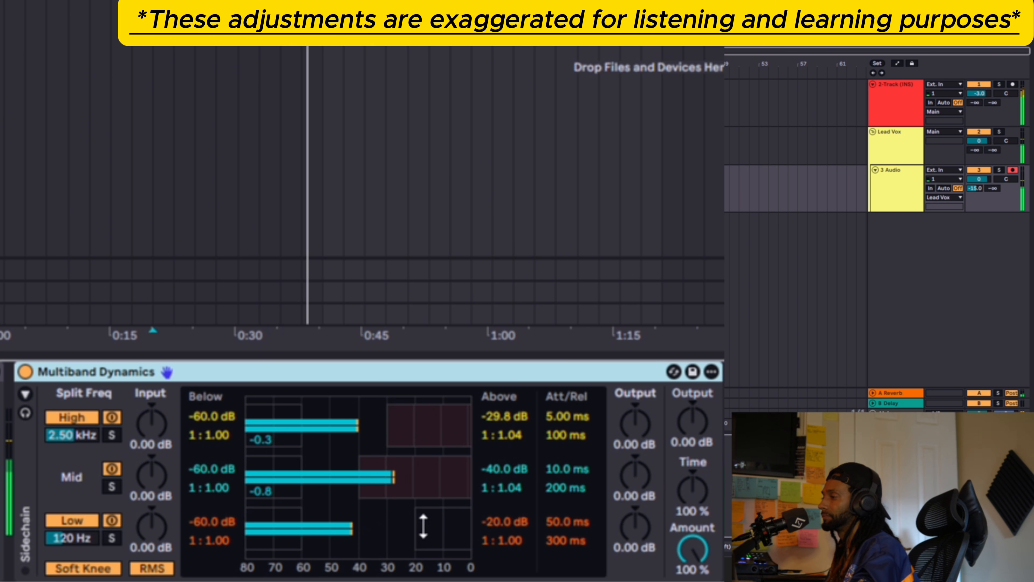
{"action": "left_click_drag", "start_coordinate": [422, 526], "coordinate": [330, 529]}
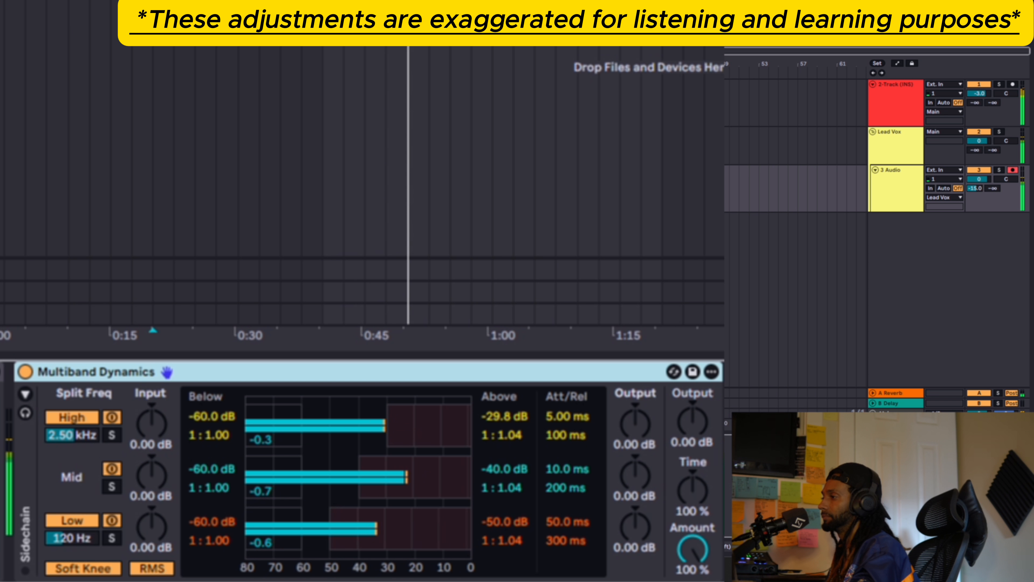
Step: Set Multiband Dynamics' Below thresholds to -50.2 dB for High and Low and -60.0 dB for Mid, replaying the song
{"action": "key", "text": "space"}
{"action": "key", "text": "space"}
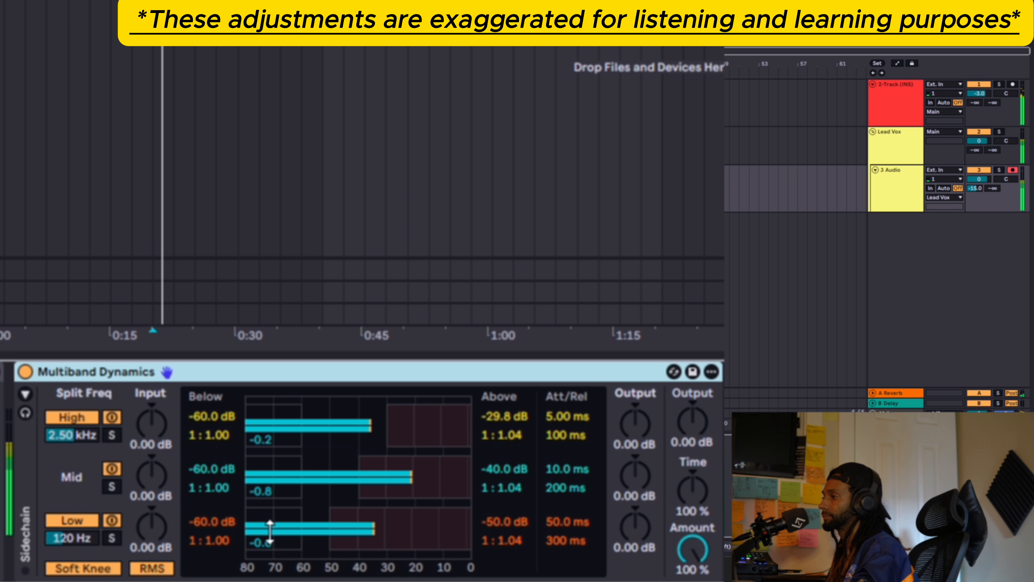
{"action": "left_click_drag", "start_coordinate": [271, 428], "coordinate": [330, 424]}
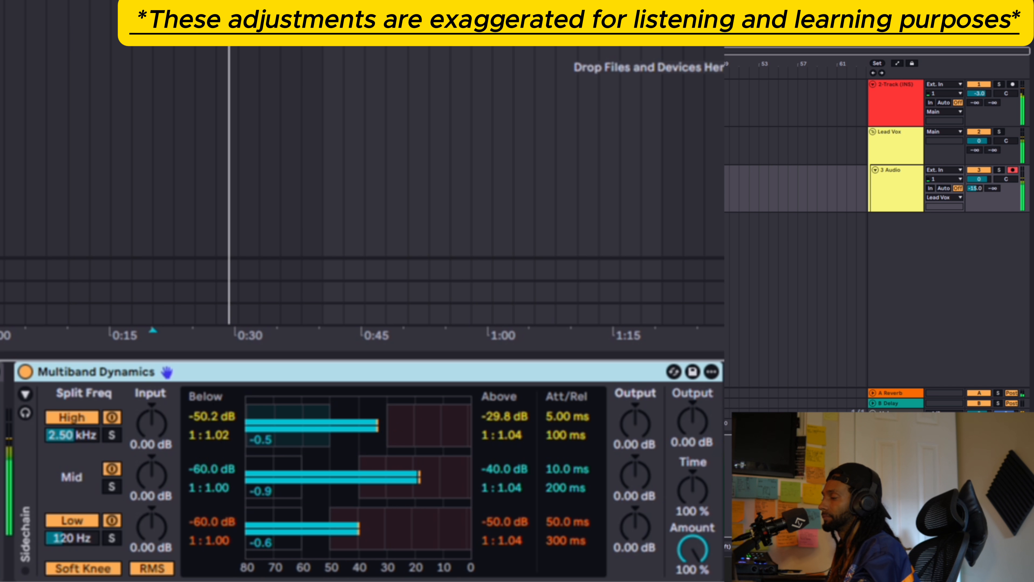
{"action": "key", "text": "space"}
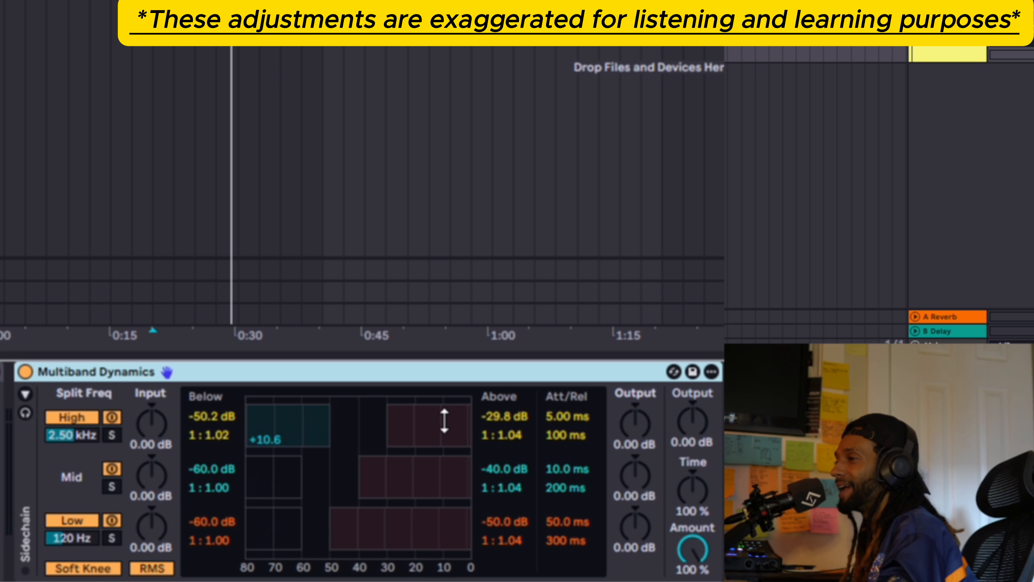
{"action": "key", "text": "space"}
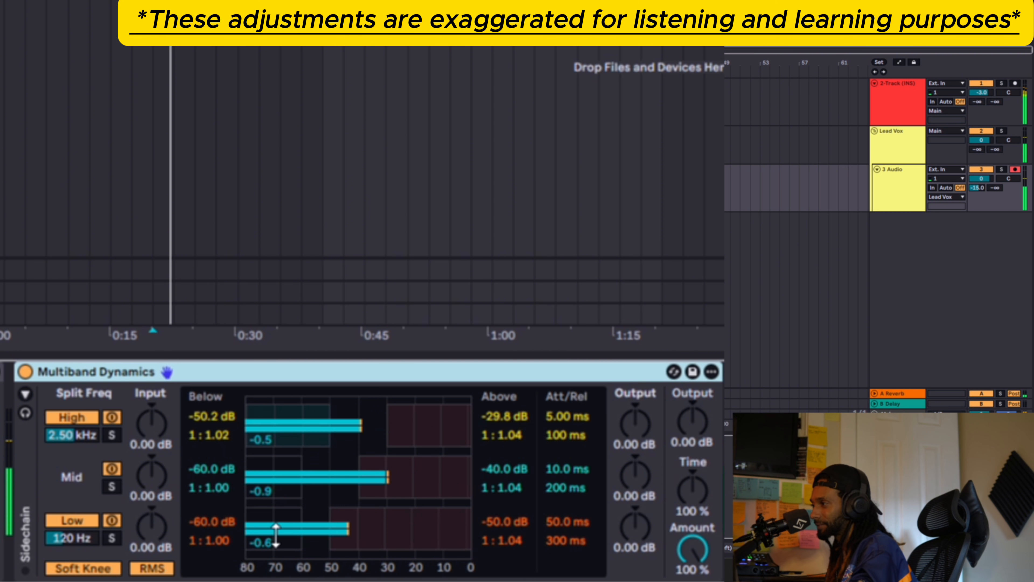
{"action": "left_click_drag", "start_coordinate": [279, 532], "coordinate": [314, 528]}
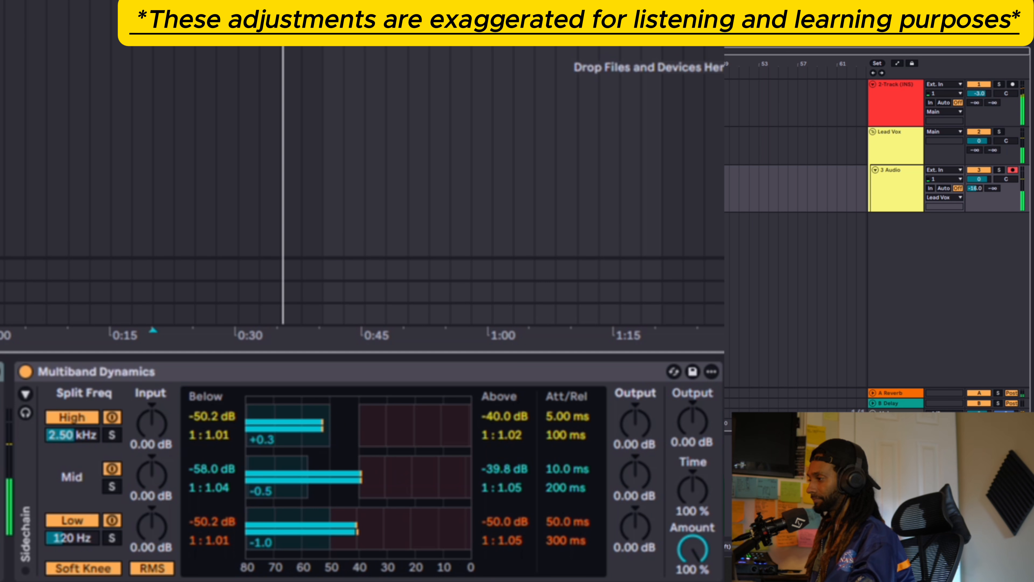
{"action": "left_click_drag", "start_coordinate": [308, 477], "coordinate": [302, 476]}
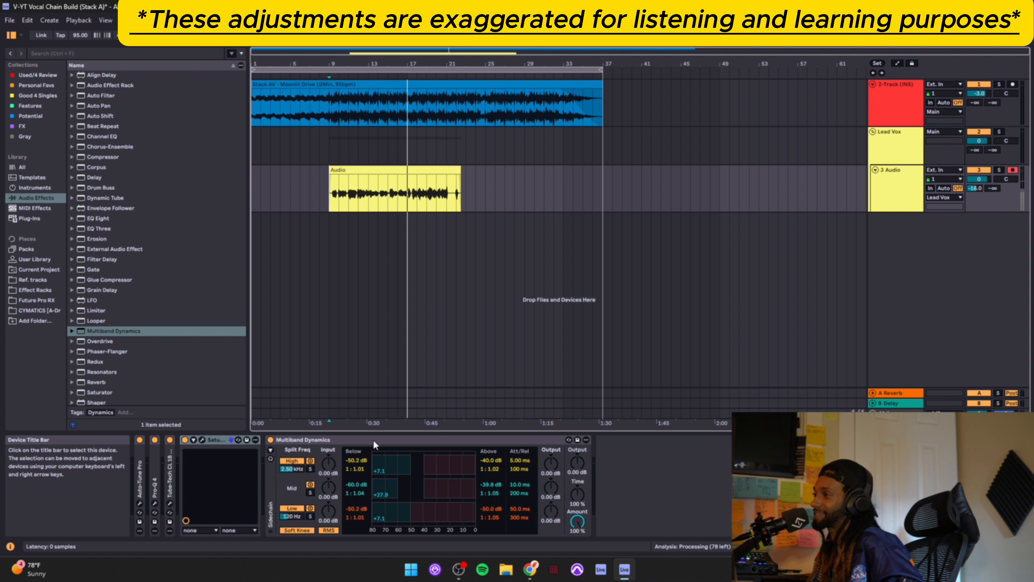
Step: Collapse the Saturation Knob and Multiband Dynamics devices, and play the song from bar 10
{"action": "double_click", "coordinate": [213, 439]}
{"action": "left_click", "coordinate": [263, 440]}
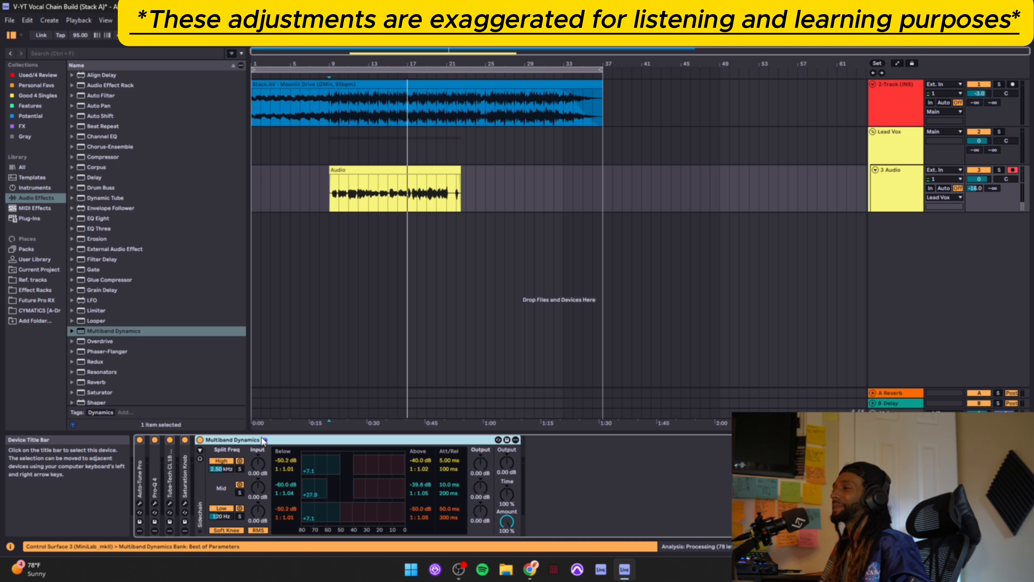
{"action": "double_click", "coordinate": [263, 439]}
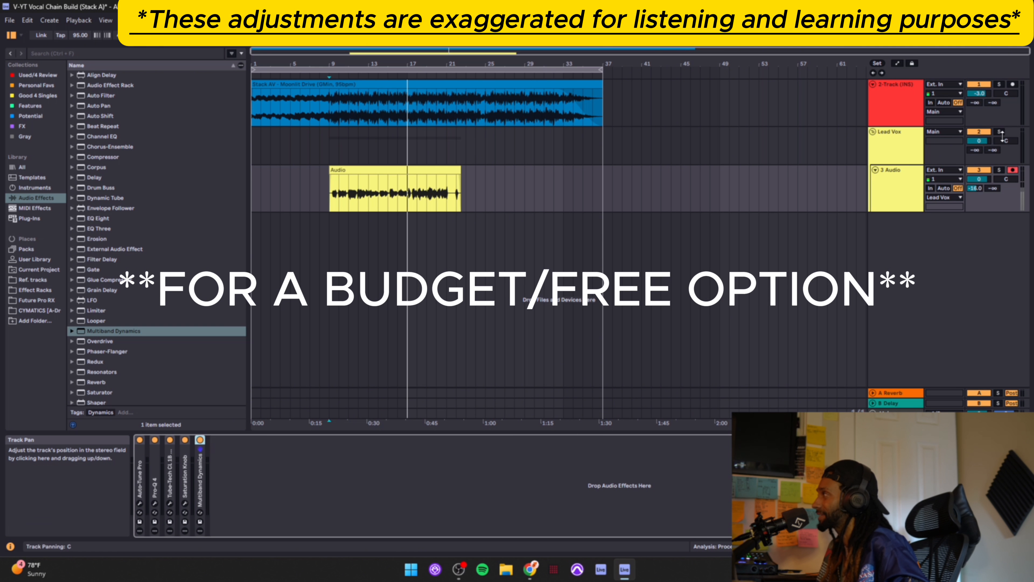
{"action": "left_click", "coordinate": [339, 199]}
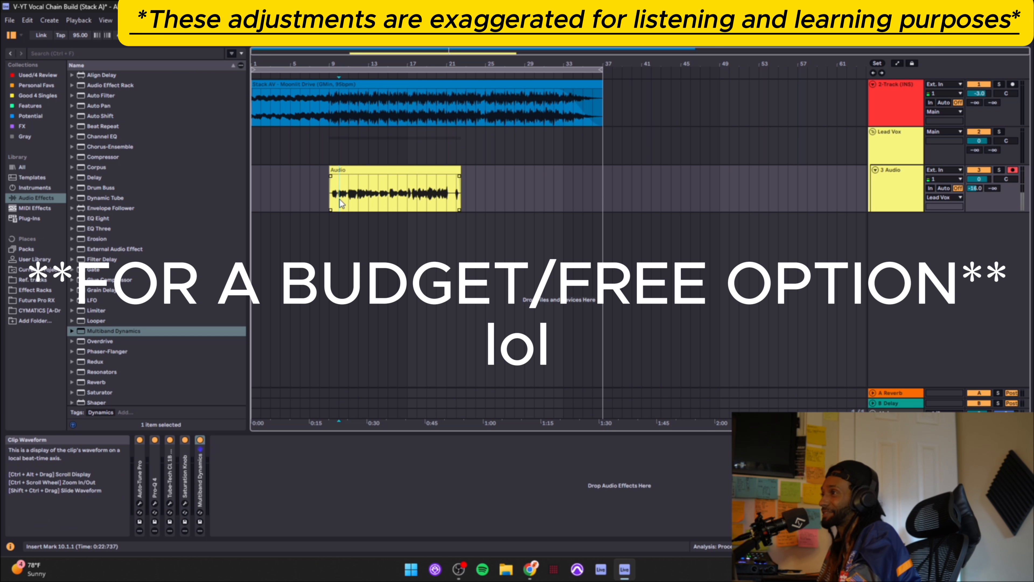
{"action": "key", "text": "space"}
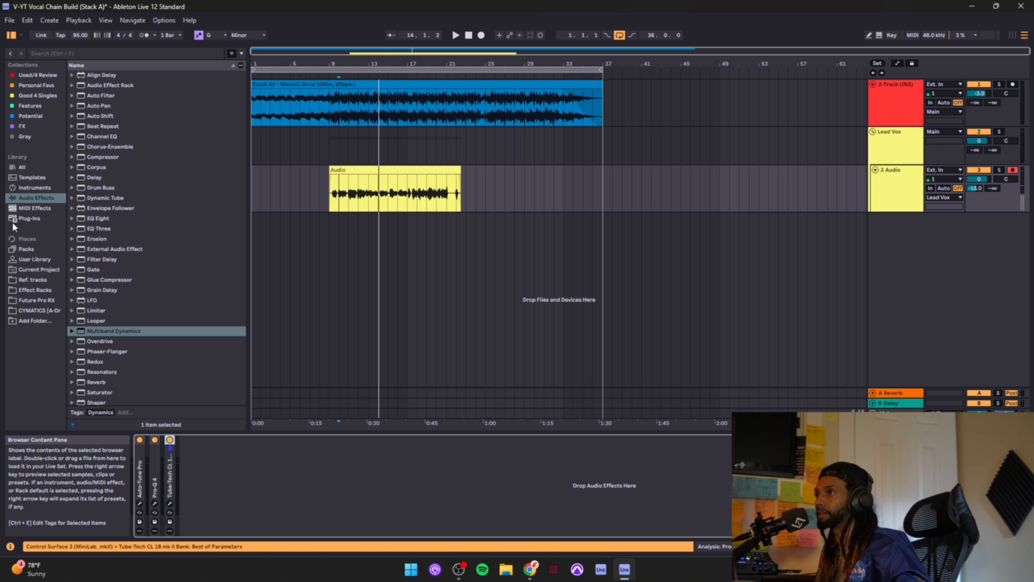
Step: Load Wavesfactory's Spectre plug-in on the 3 Audio track after the Tube-Tech compressor
{"action": "left_click", "coordinate": [27, 219]}
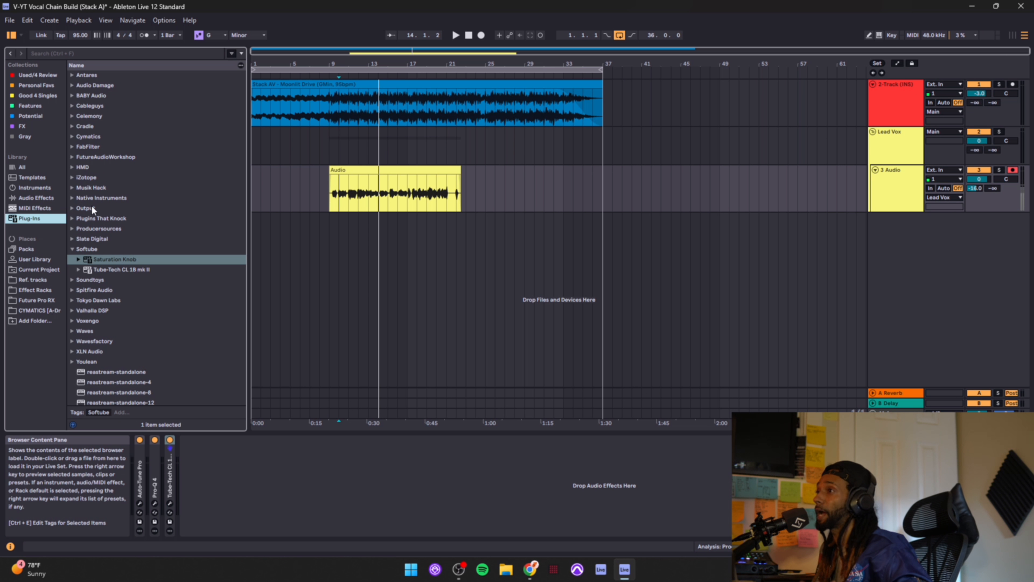
{"action": "scroll", "coordinate": [98, 302], "scroll_direction": "down", "scroll_amount": 1}
{"action": "left_click", "coordinate": [72, 308]}
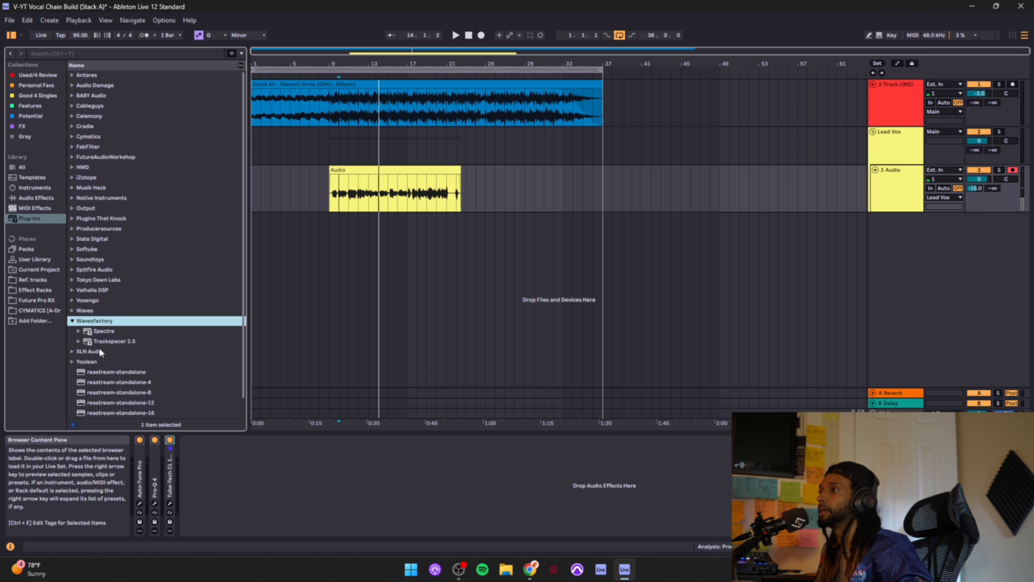
{"action": "left_click_drag", "start_coordinate": [105, 329], "coordinate": [222, 397]}
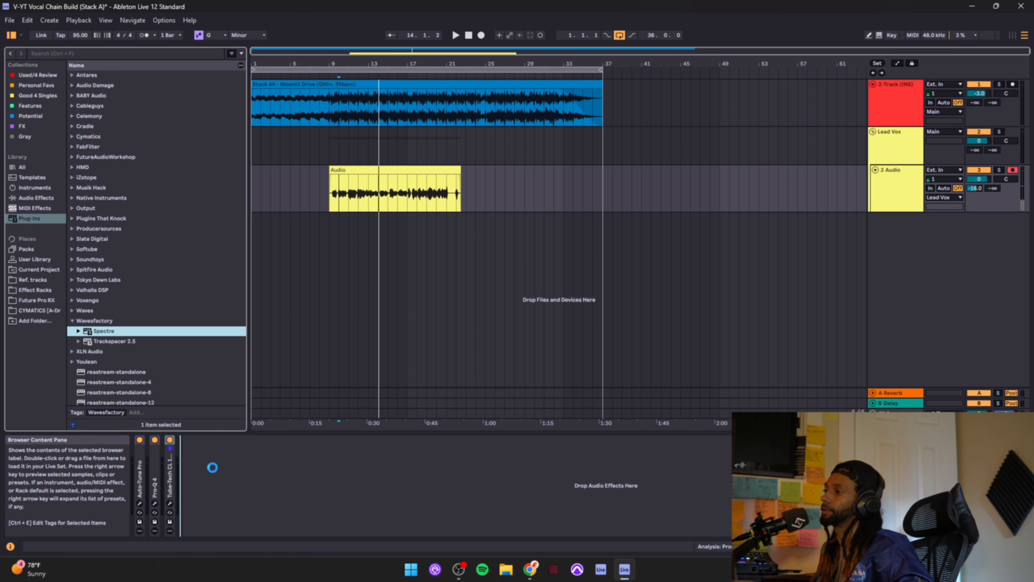
Step: Shift Spectre's five bands along the frequency axis, placing the lower four at 46.80 Hz, 147.5 Hz, 612.6 Hz and 2.66 kHz
{"action": "left_click_drag", "start_coordinate": [213, 467], "coordinate": [213, 467]}
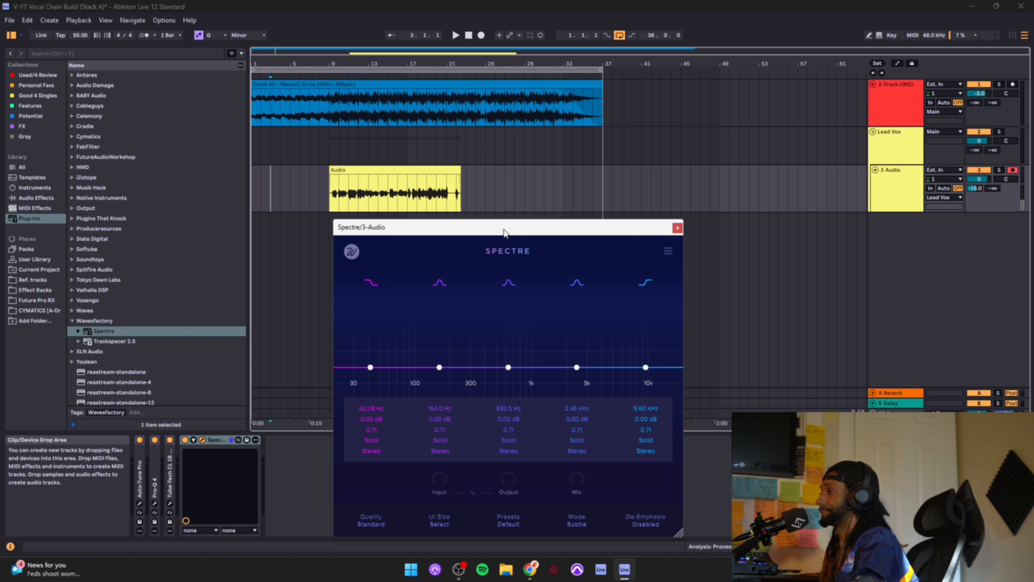
{"action": "mouse_move", "coordinate": [503, 232]}
{"action": "left_mouse_down"}
{"action": "mouse_move", "coordinate": [496, 209]}
{"action": "mouse_move", "coordinate": [494, 225]}
{"action": "left_mouse_up"}
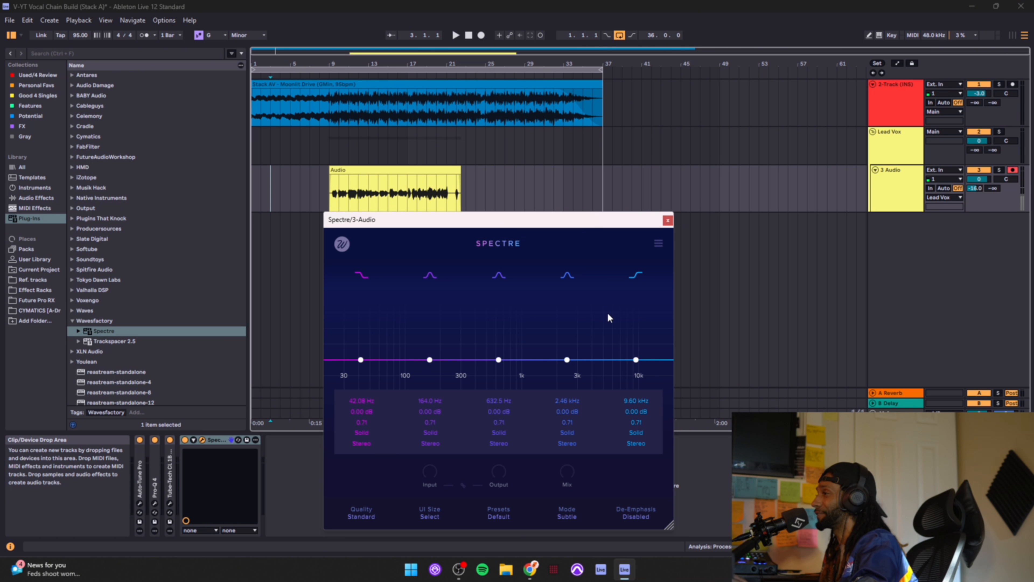
{"action": "mouse_move", "coordinate": [566, 360]}
{"action": "left_mouse_down"}
{"action": "mouse_move", "coordinate": [577, 328]}
{"action": "mouse_move", "coordinate": [569, 368]}
{"action": "left_mouse_up"}
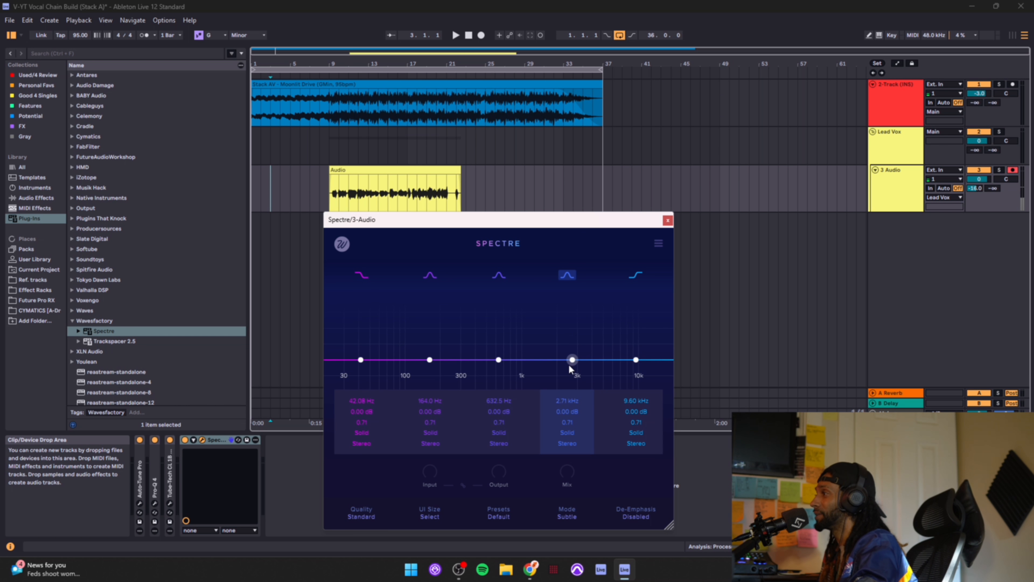
{"action": "mouse_move", "coordinate": [497, 360]}
{"action": "left_mouse_down"}
{"action": "mouse_move", "coordinate": [493, 328]}
{"action": "mouse_move", "coordinate": [497, 372]}
{"action": "left_mouse_up"}
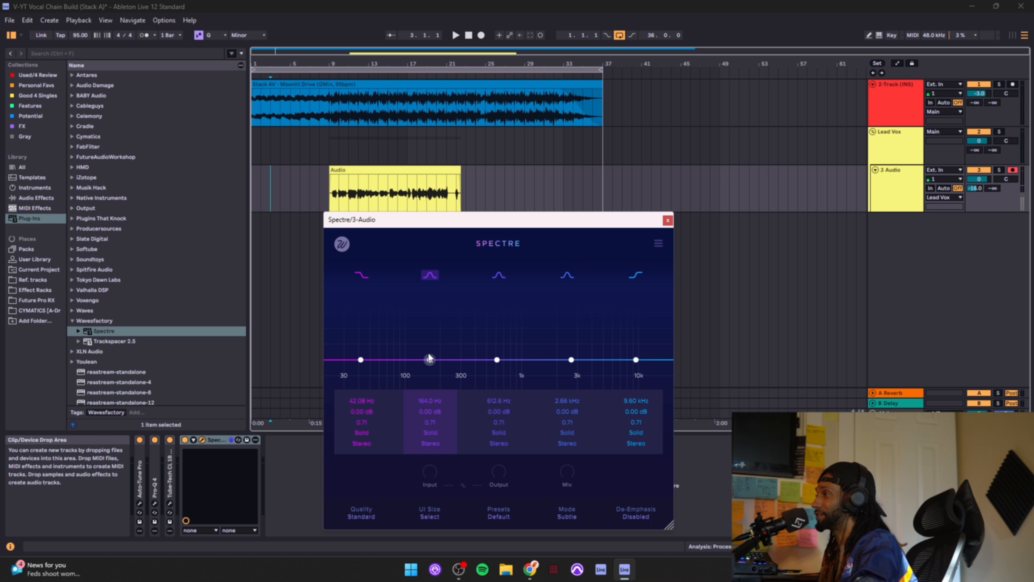
{"action": "left_click_drag", "start_coordinate": [429, 358], "coordinate": [425, 366]}
{"action": "mouse_move", "coordinate": [358, 366]}
{"action": "left_mouse_down"}
{"action": "mouse_move", "coordinate": [363, 333]}
{"action": "mouse_move", "coordinate": [366, 359]}
{"action": "left_mouse_up"}
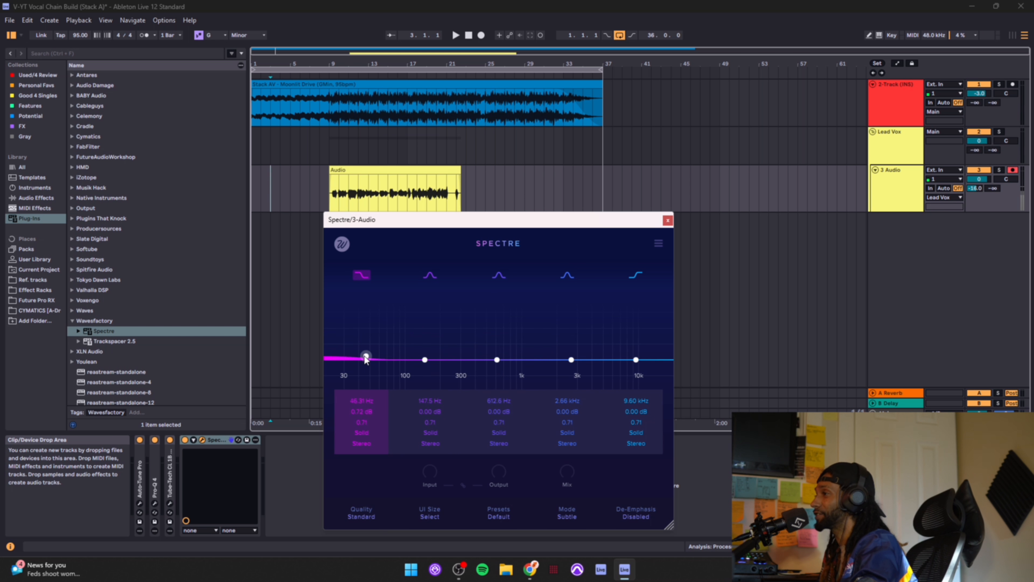
{"action": "left_click_drag", "start_coordinate": [636, 359], "coordinate": [623, 392]}
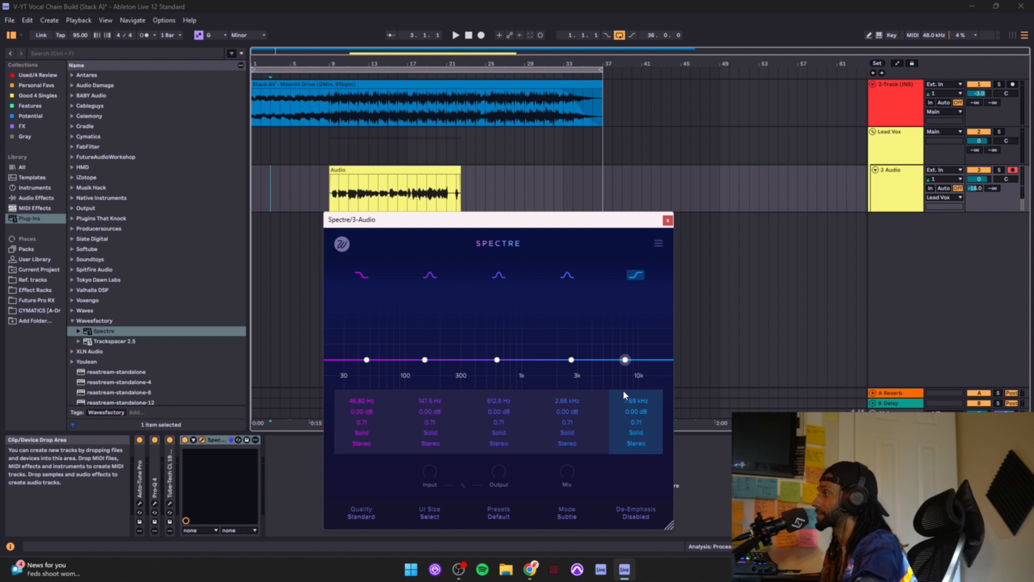
Step: Open Pro-Q 4 from the 3 Audio track and place Spectre in front of it to compare both displays
{"action": "left_click_drag", "start_coordinate": [508, 222], "coordinate": [638, 269]}
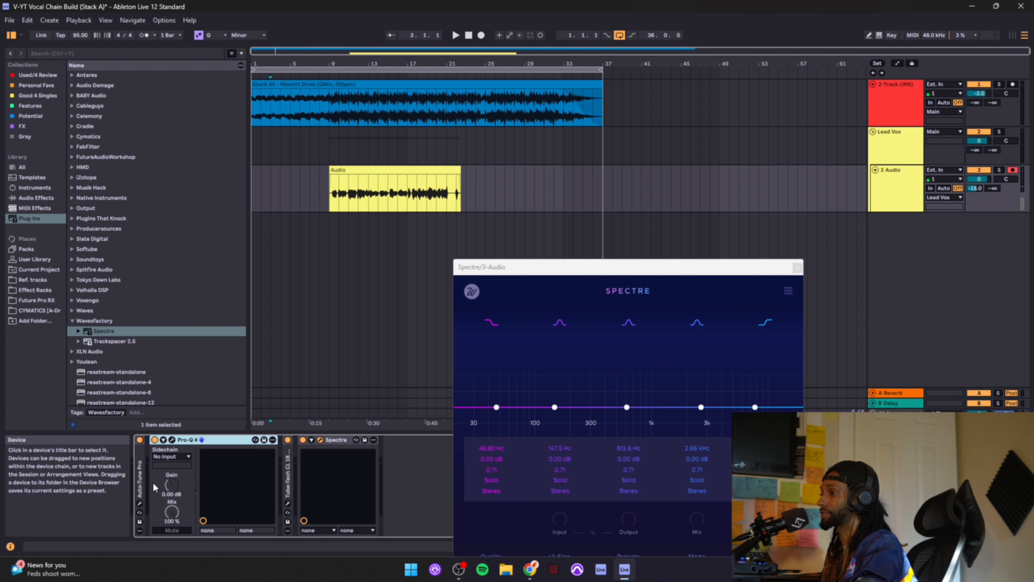
{"action": "double_click", "coordinate": [151, 483]}
{"action": "left_click", "coordinate": [174, 440]}
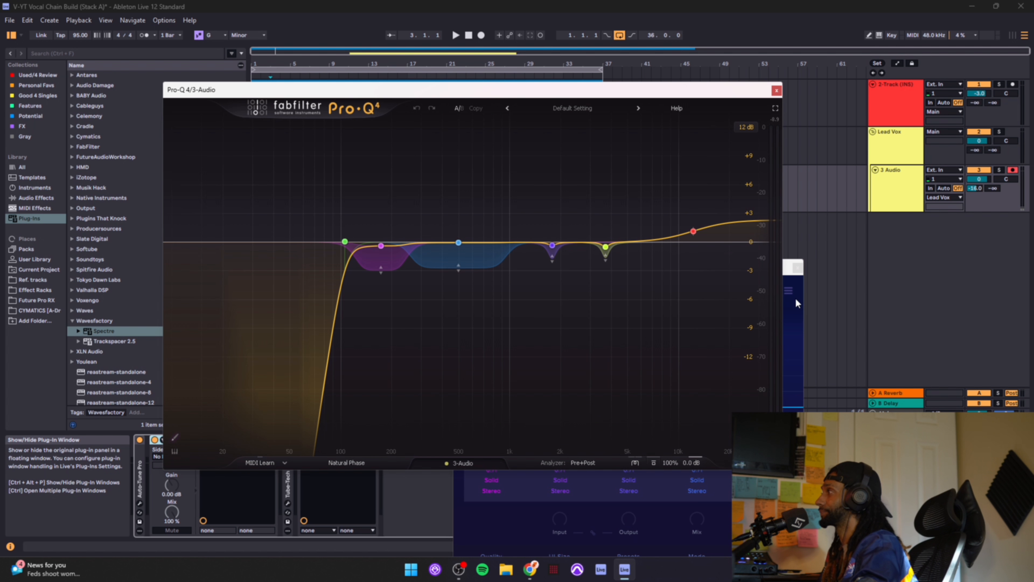
{"action": "left_click", "coordinate": [793, 309]}
{"action": "left_click_drag", "start_coordinate": [765, 272], "coordinate": [693, 305]}
Step: Boost Spectre's high shelf 4.40 dB at 8.92 kHz, compare it with Pro-Q 4's high shelf, and return it to 0.00 dB
{"action": "left_click", "coordinate": [687, 439]}
{"action": "left_click_drag", "start_coordinate": [695, 420], "coordinate": [694, 419]}
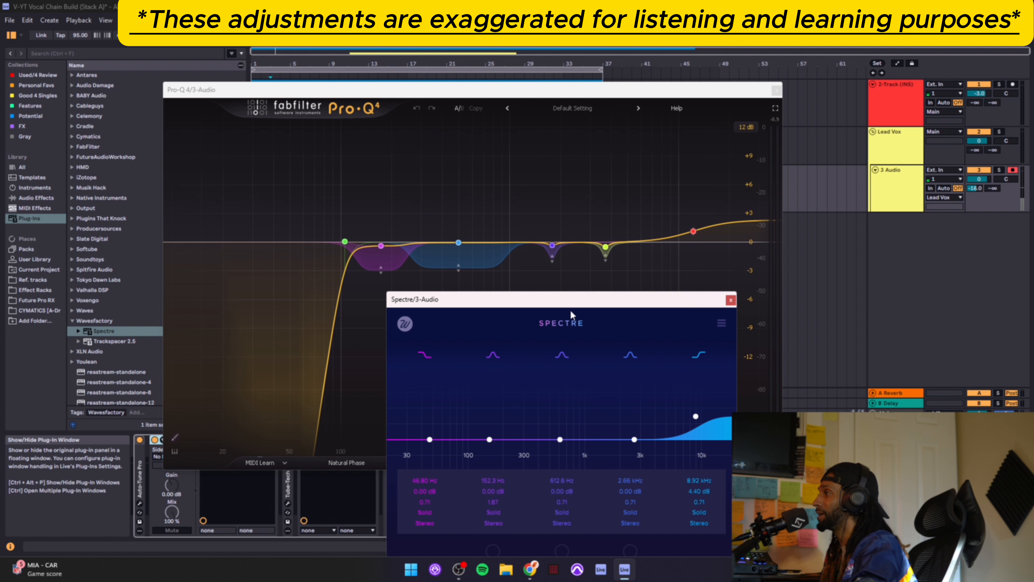
{"action": "left_click_drag", "start_coordinate": [597, 305], "coordinate": [557, 286]}
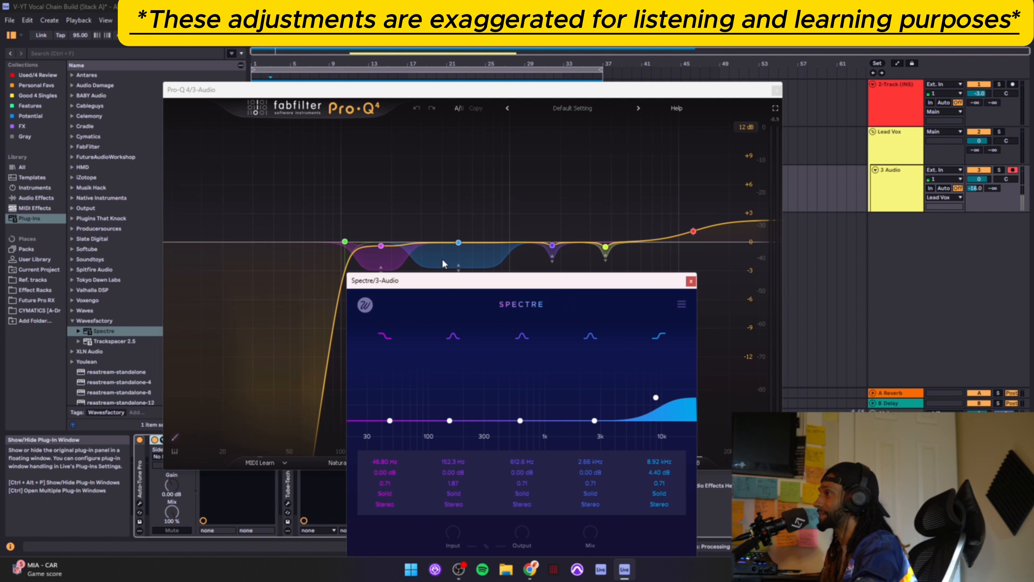
{"action": "mouse_move", "coordinate": [710, 246]}
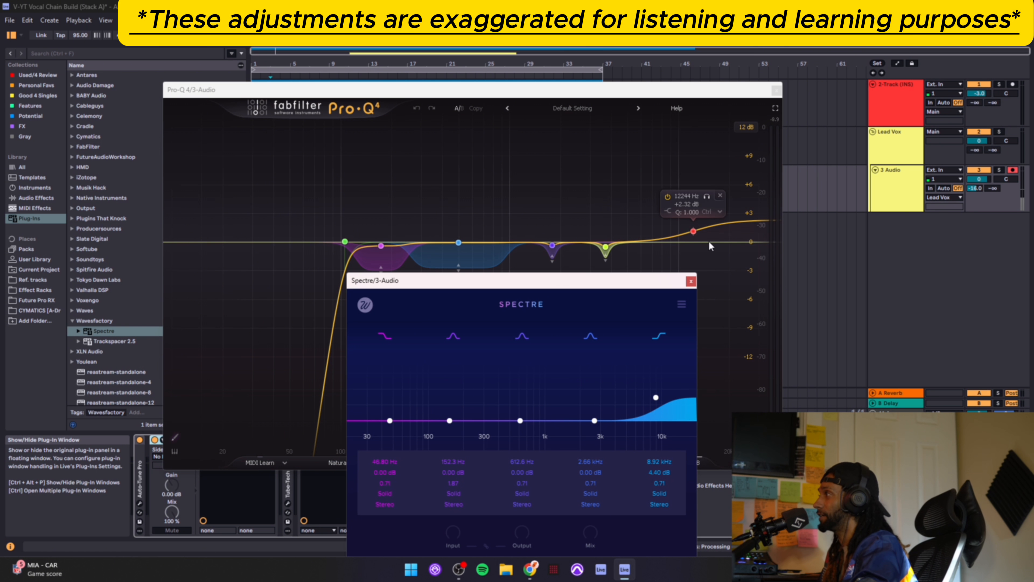
{"action": "left_click_drag", "start_coordinate": [667, 398], "coordinate": [657, 420]}
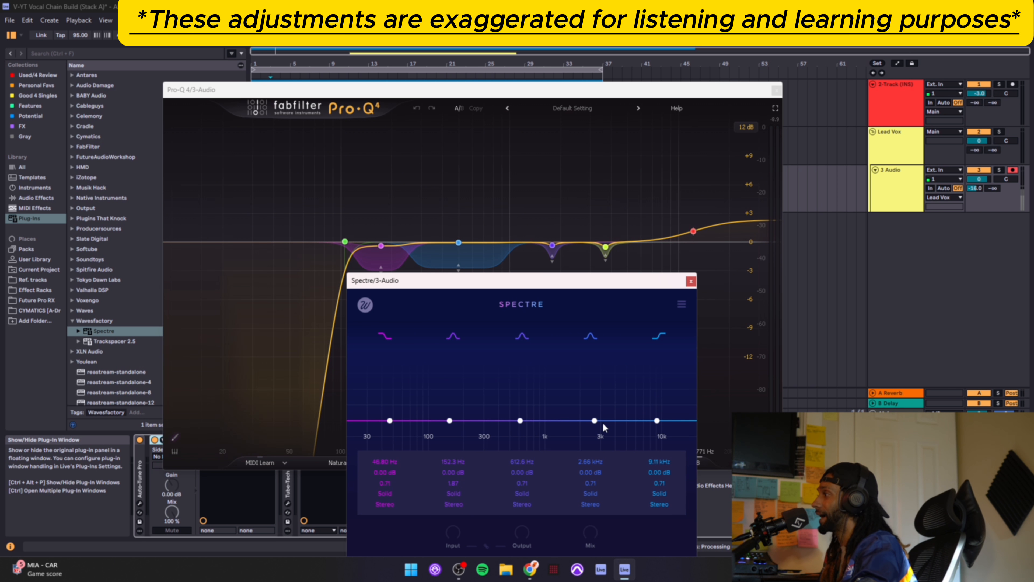
Step: Boost Spectre's upper-mid band 1.74 dB at 3.08 kHz with Q 2.40, and its low-mid band 1.02 dB at 167.5 Hz with Q 0.71
{"action": "left_click_drag", "start_coordinate": [594, 420], "coordinate": [615, 420]}
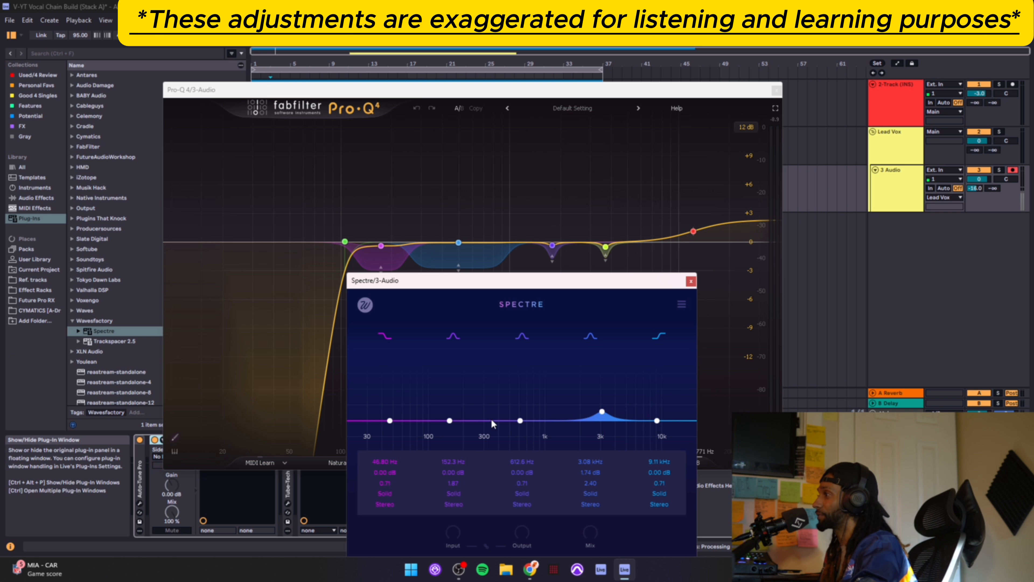
{"action": "scroll", "coordinate": [455, 413], "scroll_direction": "up", "scroll_amount": 3}
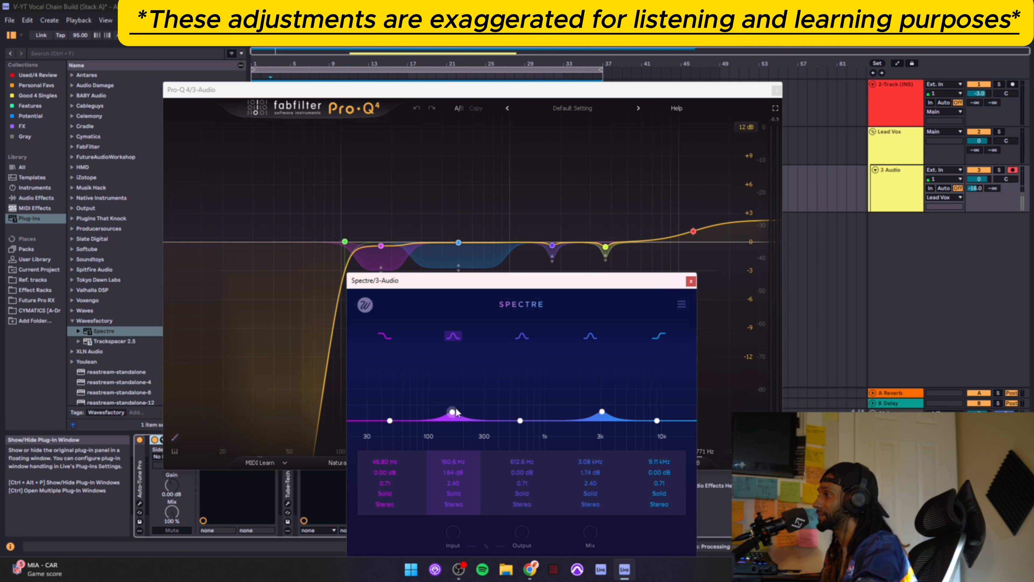
{"action": "left_click_drag", "start_coordinate": [455, 413], "coordinate": [457, 416]}
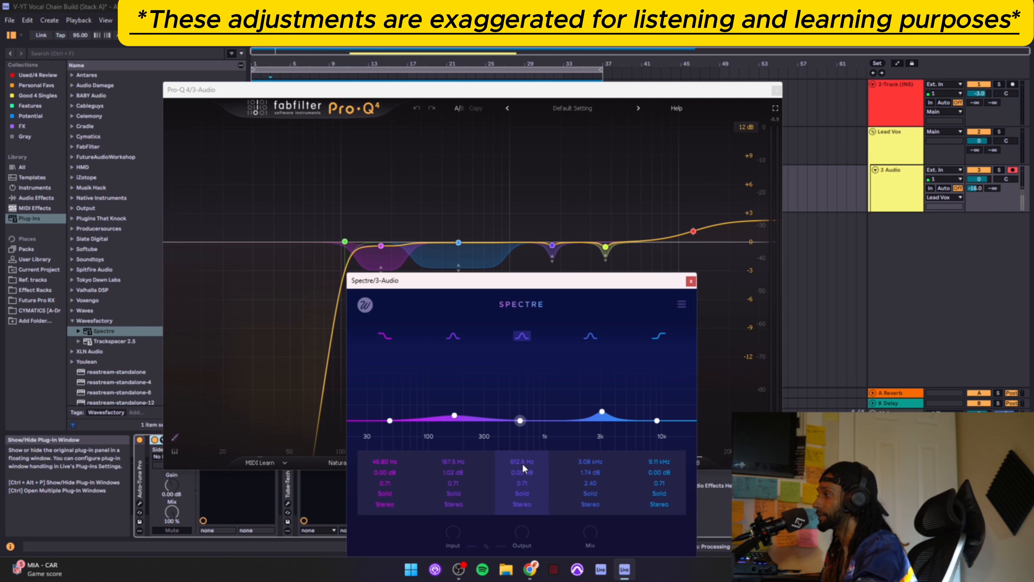
Step: Flatten Spectre's upper-mid band to 0.00 dB and boost its mid band 1.64 dB at 674.1 Hz
{"action": "mouse_move", "coordinate": [601, 412]}
{"action": "left_mouse_down"}
{"action": "mouse_move", "coordinate": [604, 420]}
{"action": "mouse_move", "coordinate": [657, 421]}
{"action": "mouse_move", "coordinate": [655, 406]}
{"action": "mouse_move", "coordinate": [603, 411]}
{"action": "mouse_move", "coordinate": [600, 421]}
{"action": "left_mouse_up"}
{"action": "mouse_move", "coordinate": [522, 421]}
{"action": "left_mouse_down"}
{"action": "mouse_move", "coordinate": [526, 404]}
{"action": "mouse_move", "coordinate": [524, 418]}
{"action": "left_mouse_up"}
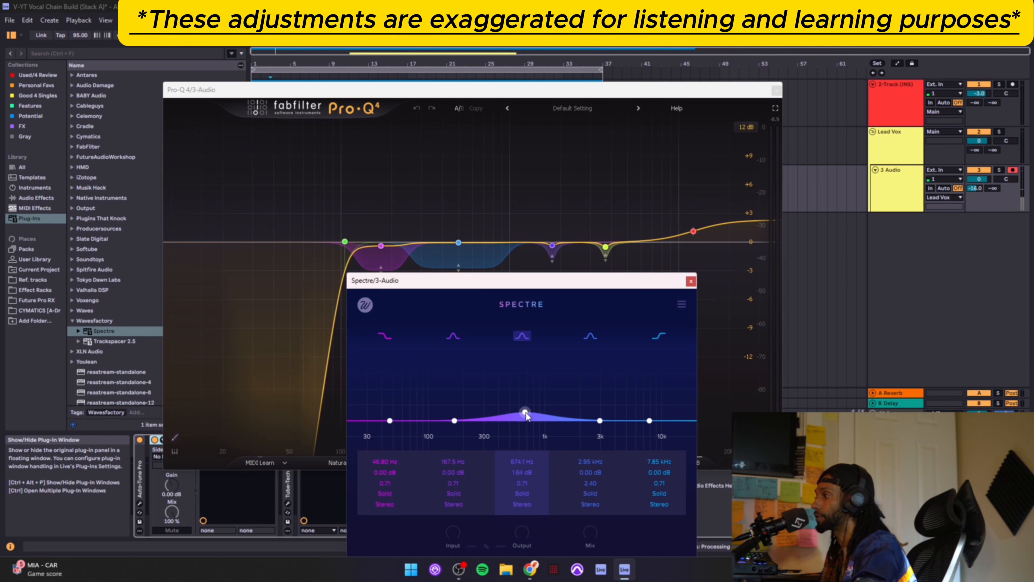
{"action": "left_click", "coordinate": [658, 494]}
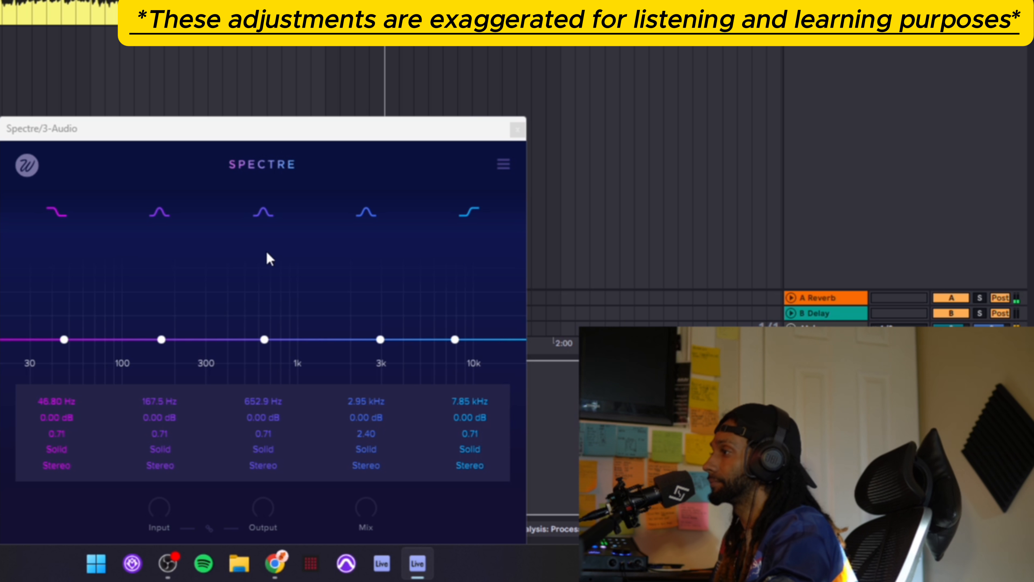
Step: During playback, boost Spectre's upper-mid band to 3.07 dB at 2.89 kHz with Q 0.45, and flatten it at 4.52 kHz with Q 1.03
{"action": "left_click_drag", "start_coordinate": [380, 339], "coordinate": [373, 324]}
{"action": "scroll", "coordinate": [373, 324], "scroll_direction": "down", "scroll_amount": 10}
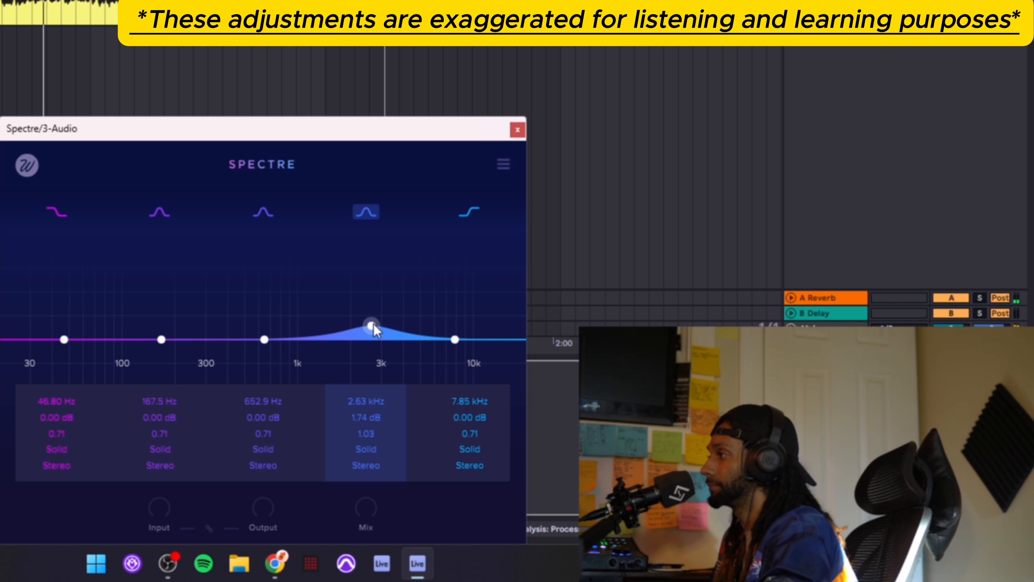
{"action": "left_click_drag", "start_coordinate": [376, 324], "coordinate": [381, 314]}
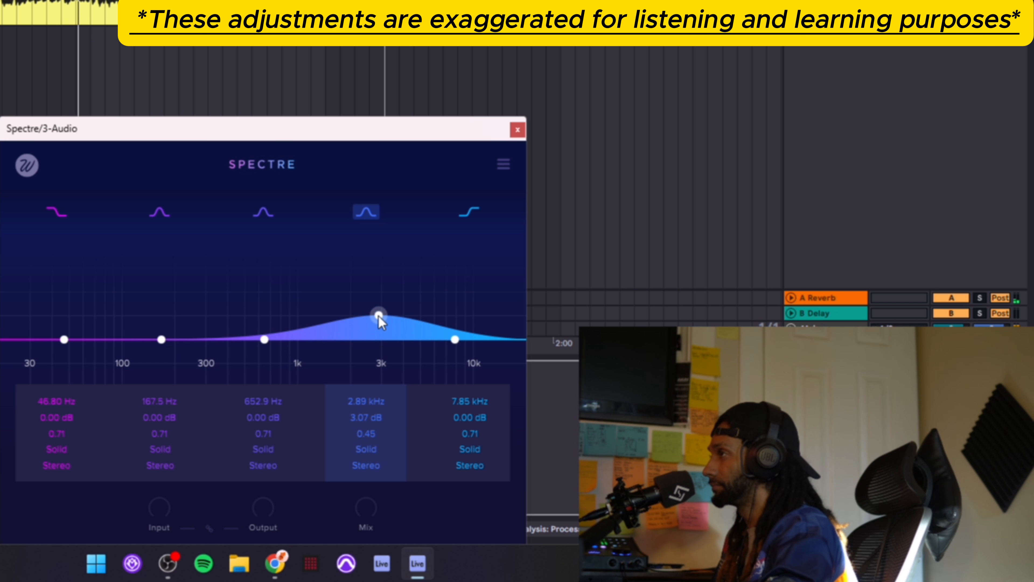
{"action": "left_click_drag", "start_coordinate": [378, 316], "coordinate": [378, 324]}
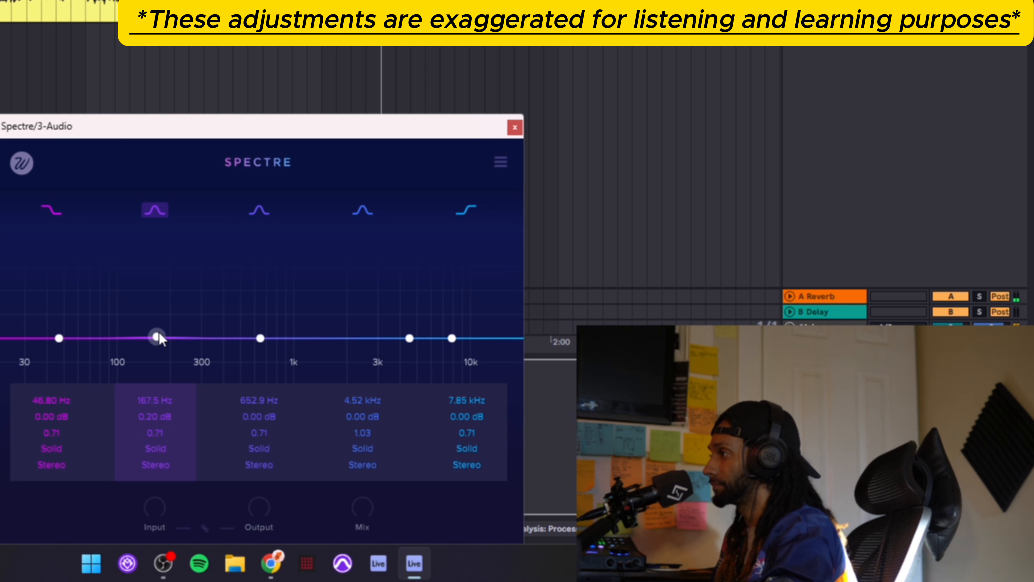
Step: Audition a 3.27 dB boost on Spectre's low-mid band, reset it, and replay the vocal with 6.14 dB at 147.9 Hz and Q 1.87
{"action": "left_click_drag", "start_coordinate": [159, 333], "coordinate": [161, 315]}
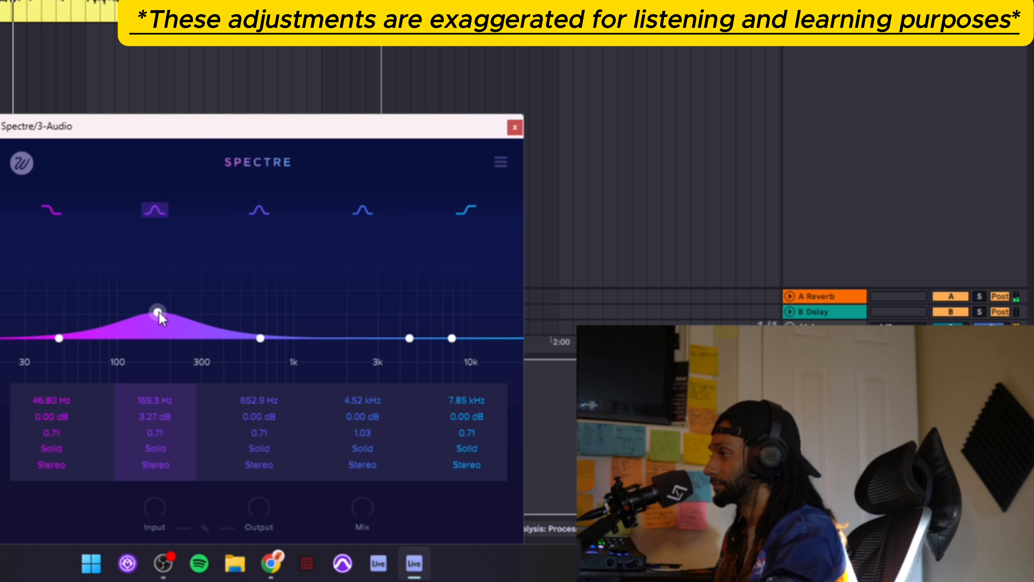
{"action": "left_click_drag", "start_coordinate": [159, 314], "coordinate": [160, 338]}
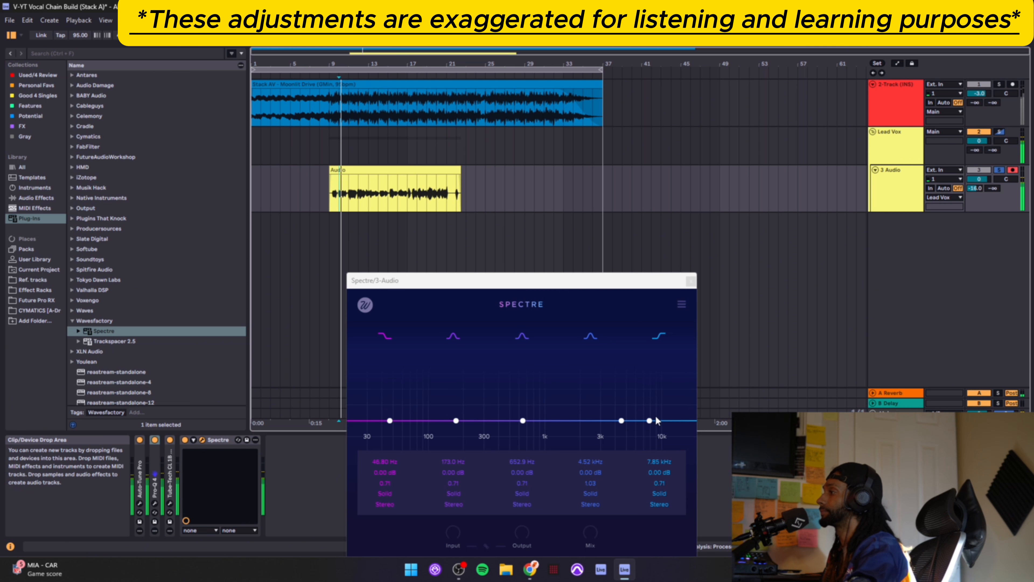
{"action": "left_click_drag", "start_coordinate": [456, 421], "coordinate": [451, 389]}
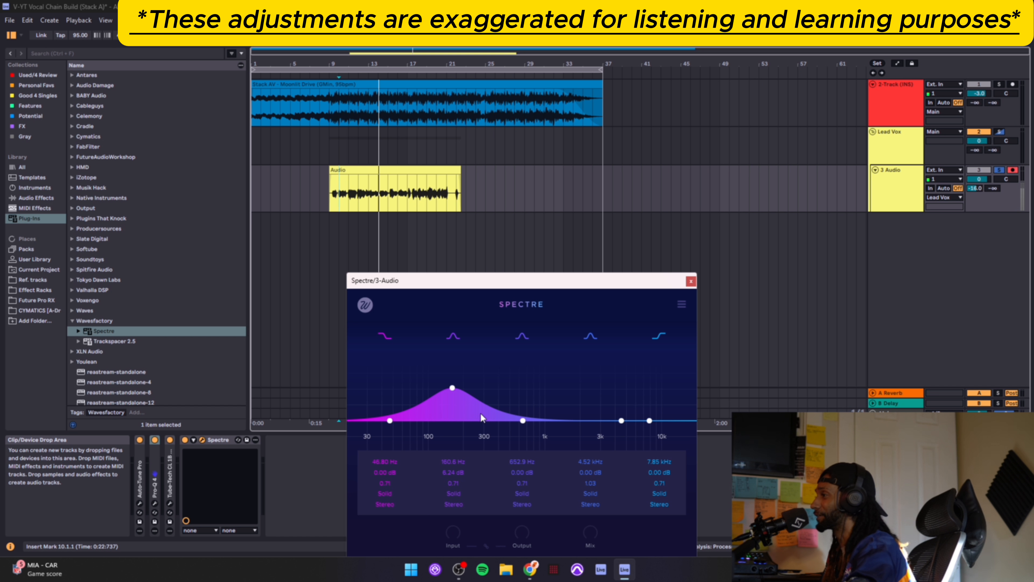
{"action": "scroll", "coordinate": [454, 387], "scroll_direction": "up", "scroll_amount": 5}
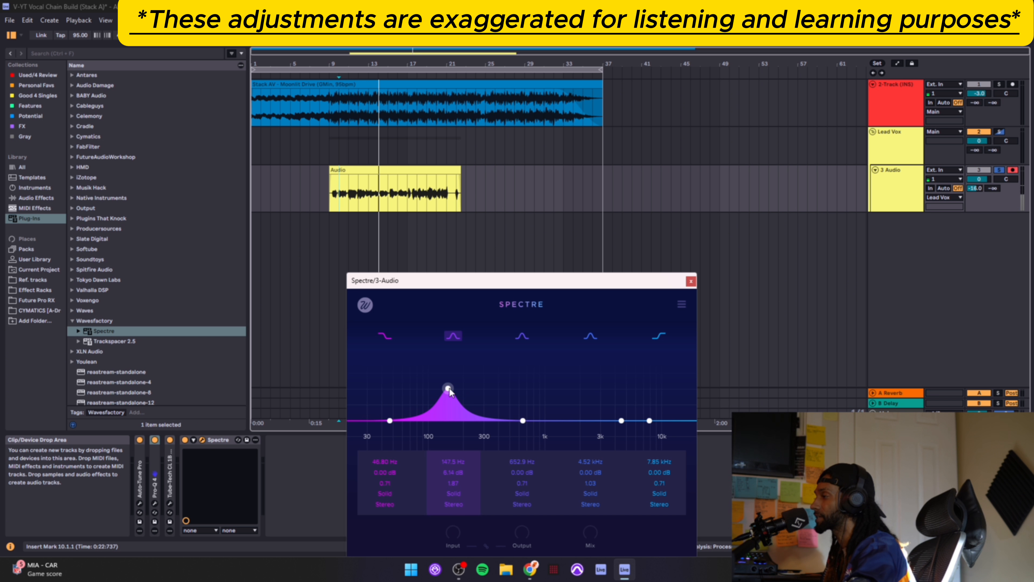
{"action": "key", "text": "space"}
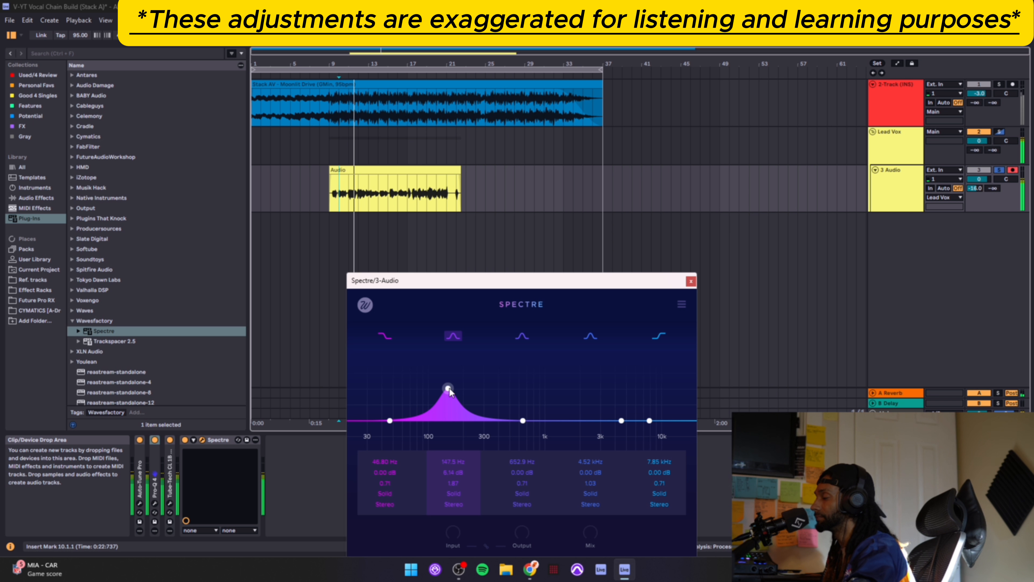
Step: Sweep the low-mid band's narrow boost through 652.9 Hz to about 6.7 kHz during playback, and reset it to 0.00 dB at 116.7 Hz
{"action": "left_click_drag", "start_coordinate": [449, 387], "coordinate": [525, 388]}
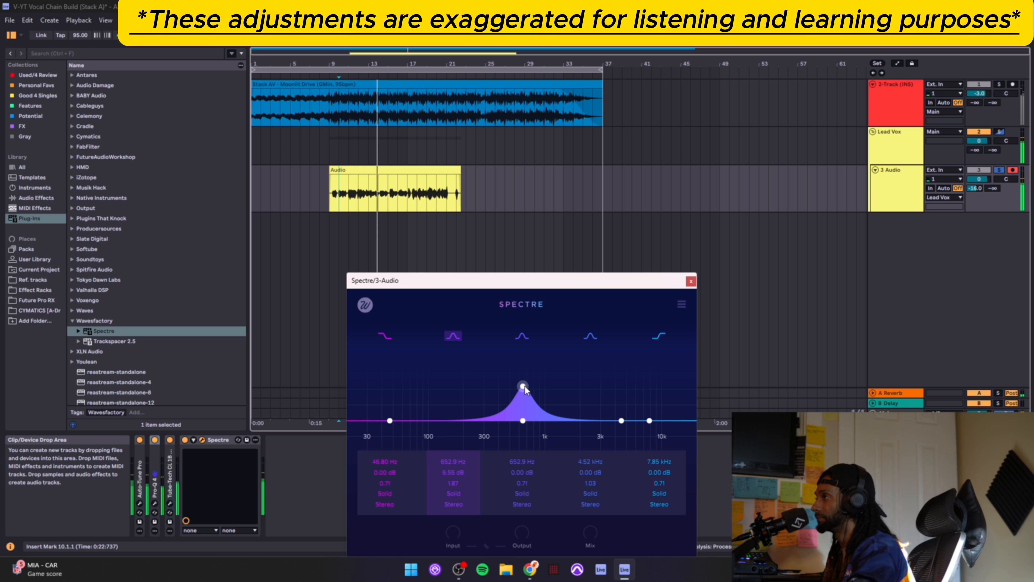
{"action": "left_click_drag", "start_coordinate": [524, 388], "coordinate": [643, 407]}
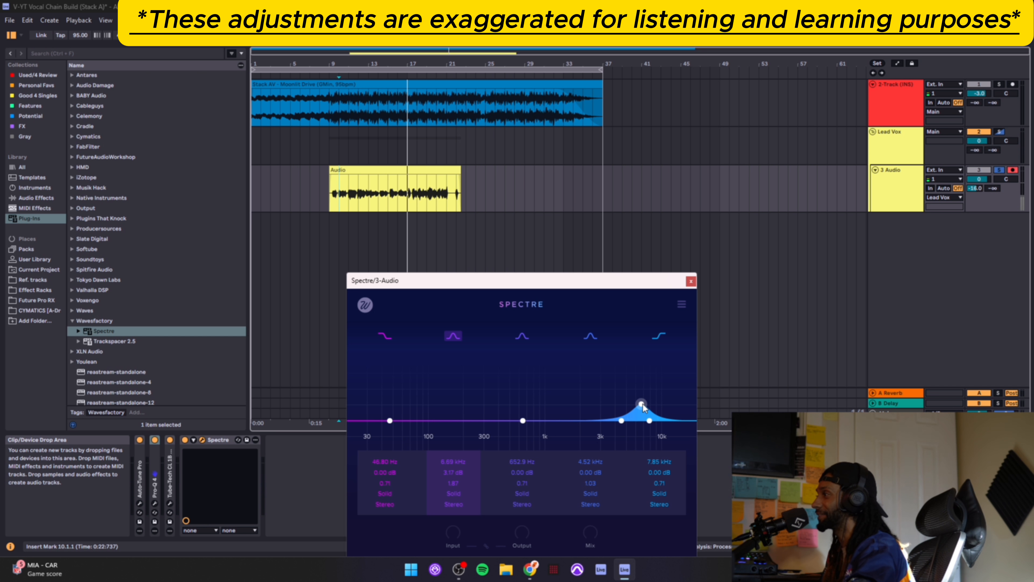
{"action": "left_click_drag", "start_coordinate": [642, 405], "coordinate": [435, 420]}
Step: Boost Spectre's upper-mid band 2.25 dB at 6.28 kHz, flatten it at 2.60 kHz, and look through its saturation types
{"action": "left_click_drag", "start_coordinate": [621, 421], "coordinate": [636, 412]}
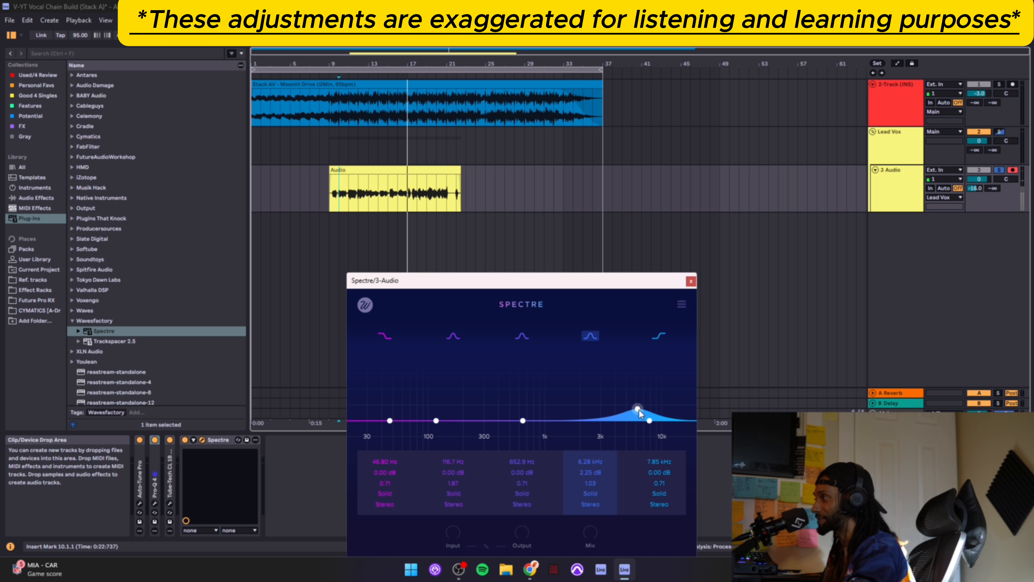
{"action": "left_click_drag", "start_coordinate": [640, 407], "coordinate": [593, 420]}
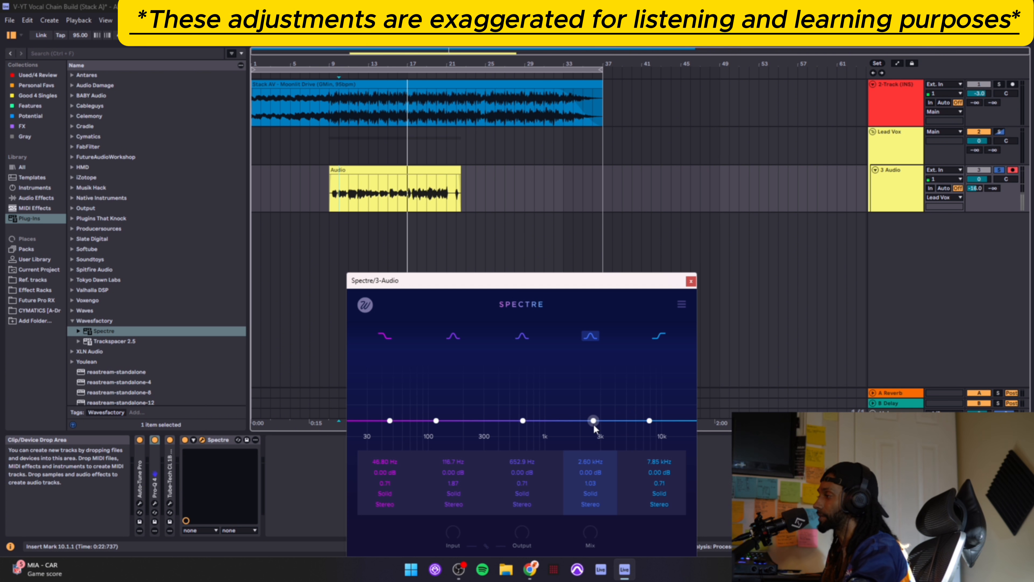
{"action": "left_click", "coordinate": [593, 498]}
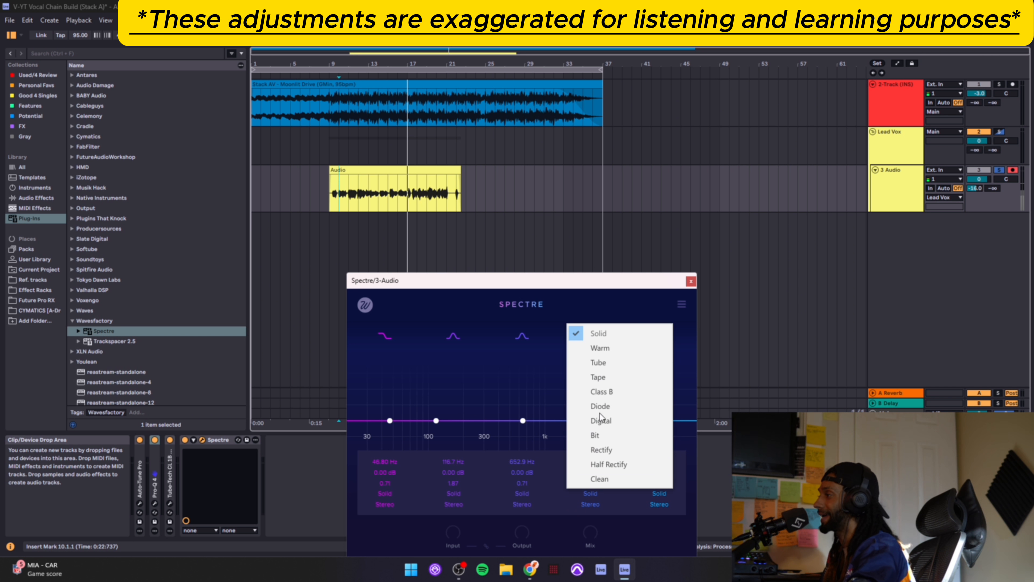
{"action": "left_click", "coordinate": [566, 536]}
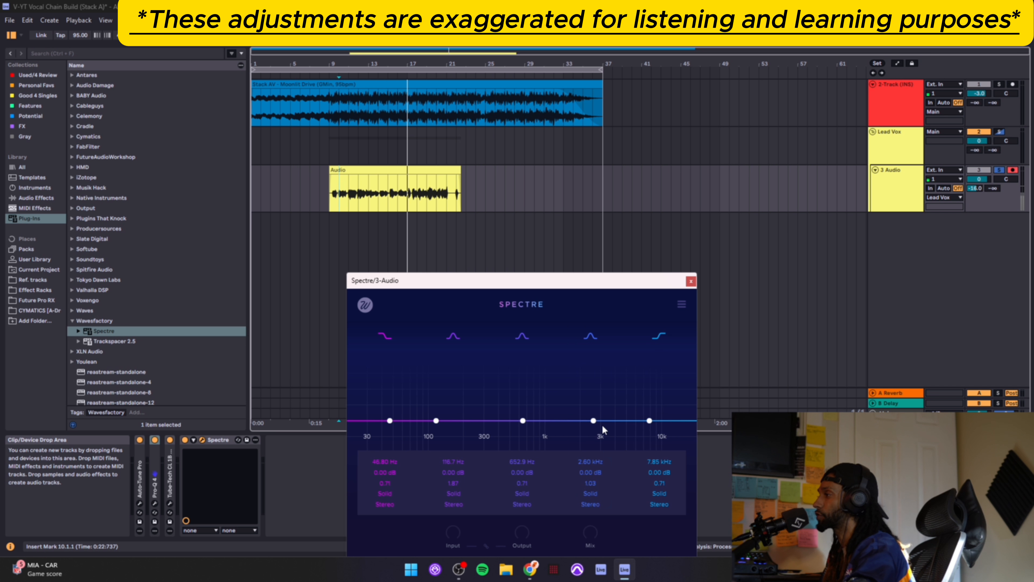
Step: Boost Spectre's upper-mid band 3.07 dB at 2.95 kHz and set its saturation type to Warm
{"action": "left_click_drag", "start_coordinate": [594, 419], "coordinate": [599, 404]}
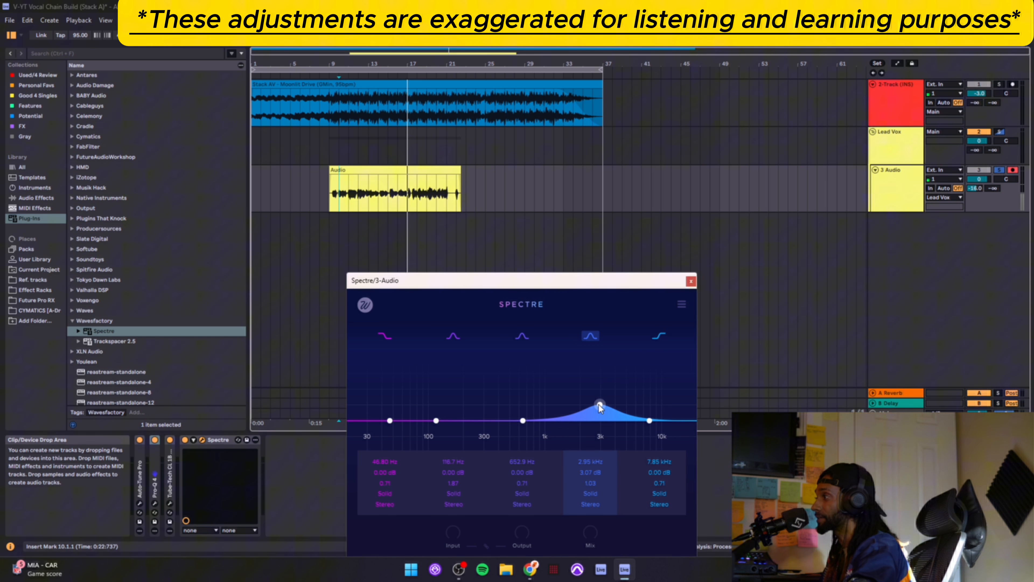
{"action": "left_click", "coordinate": [591, 493]}
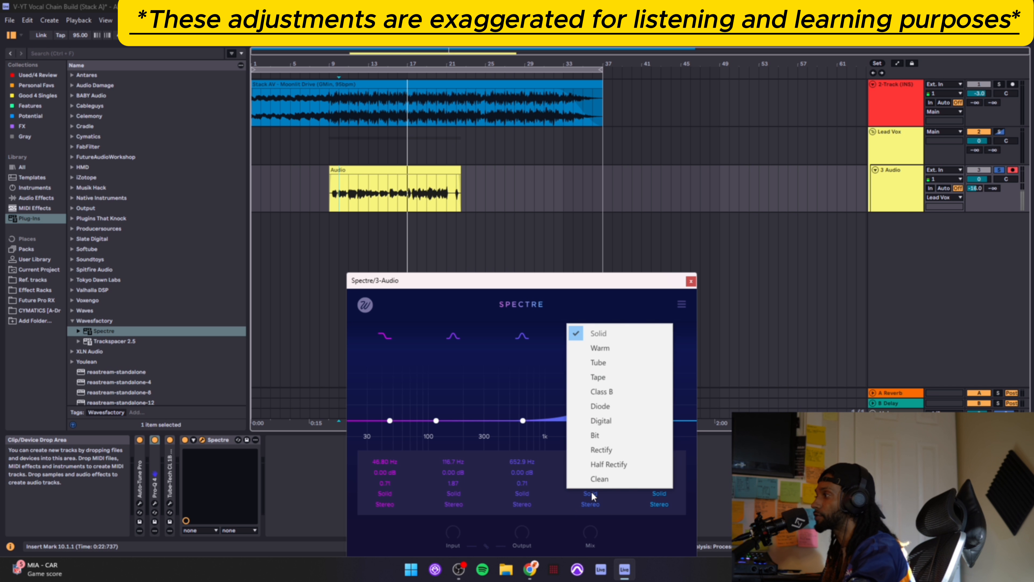
{"action": "left_click", "coordinate": [620, 351]}
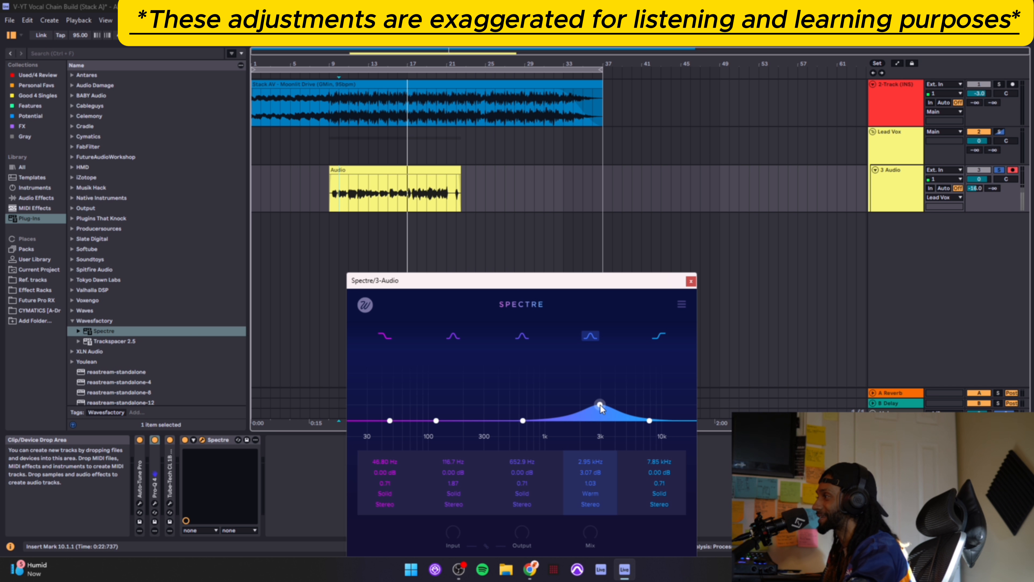
Step: Flatten Spectre's upper-mid band at 2.92 kHz and boost its high shelf 3.27 dB at 5.83 kHz with Warm saturation
{"action": "left_click_drag", "start_coordinate": [599, 404], "coordinate": [644, 405]}
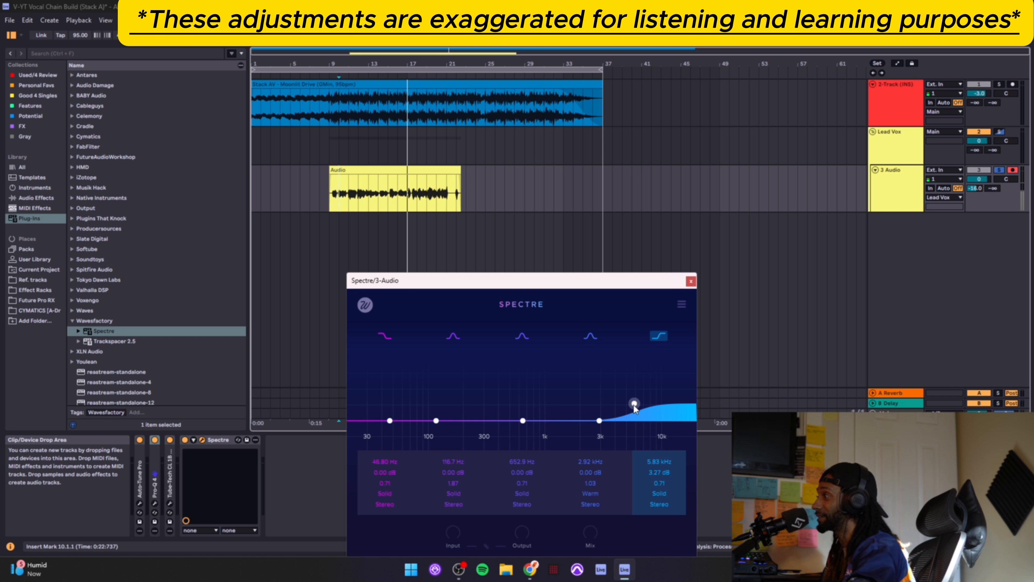
{"action": "left_click", "coordinate": [659, 496]}
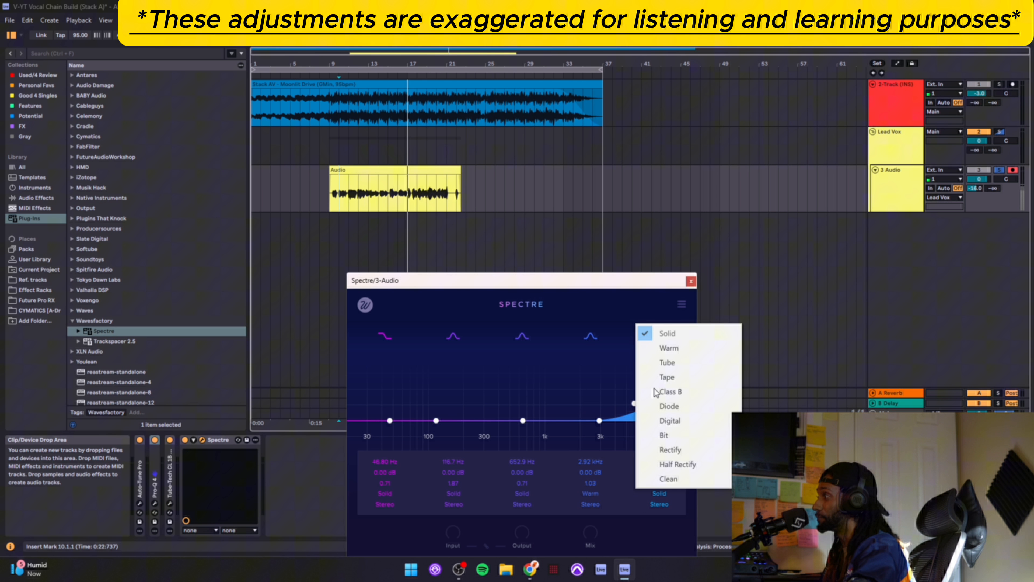
{"action": "left_click", "coordinate": [677, 355]}
{"action": "left_click", "coordinate": [663, 493]}
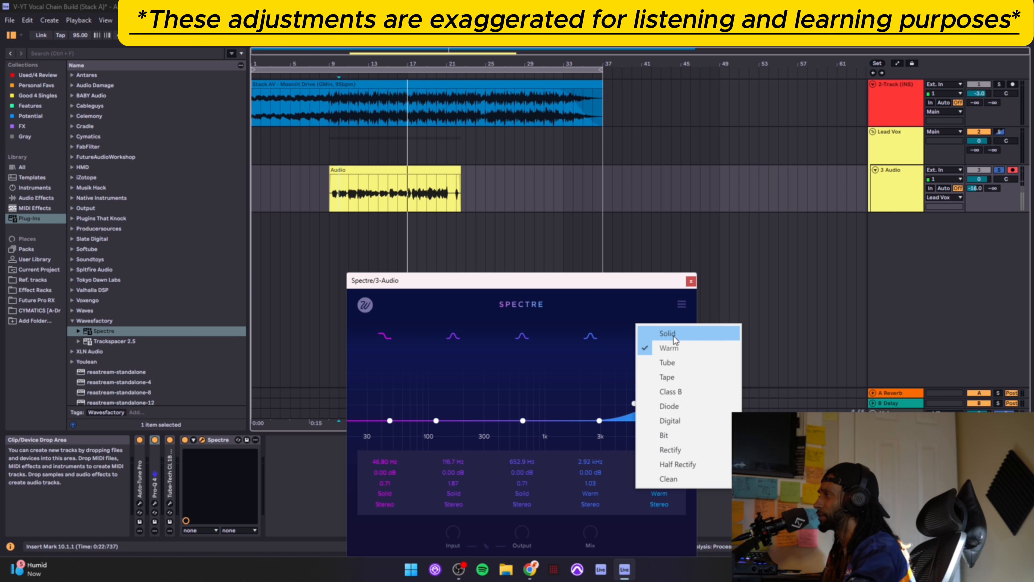
{"action": "left_click", "coordinate": [645, 311]}
Step: Flatten the high shelf at 9.51 kHz and boost the low-mid band 3.07 dB at 157.2 Hz with Clean saturation
{"action": "left_click_drag", "start_coordinate": [634, 403], "coordinate": [659, 420]}
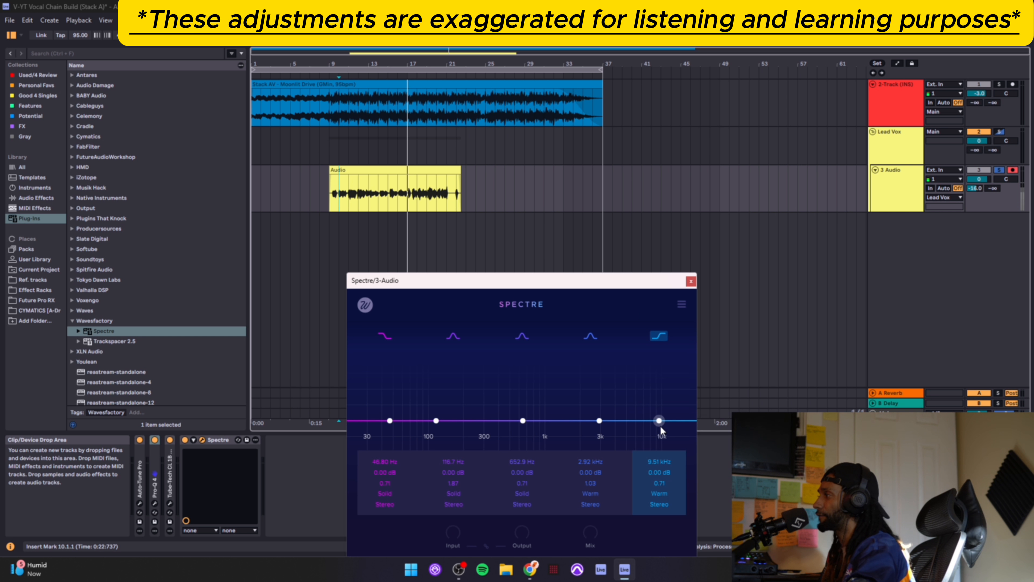
{"action": "left_click", "coordinate": [435, 422]}
{"action": "left_click_drag", "start_coordinate": [436, 422], "coordinate": [450, 406]}
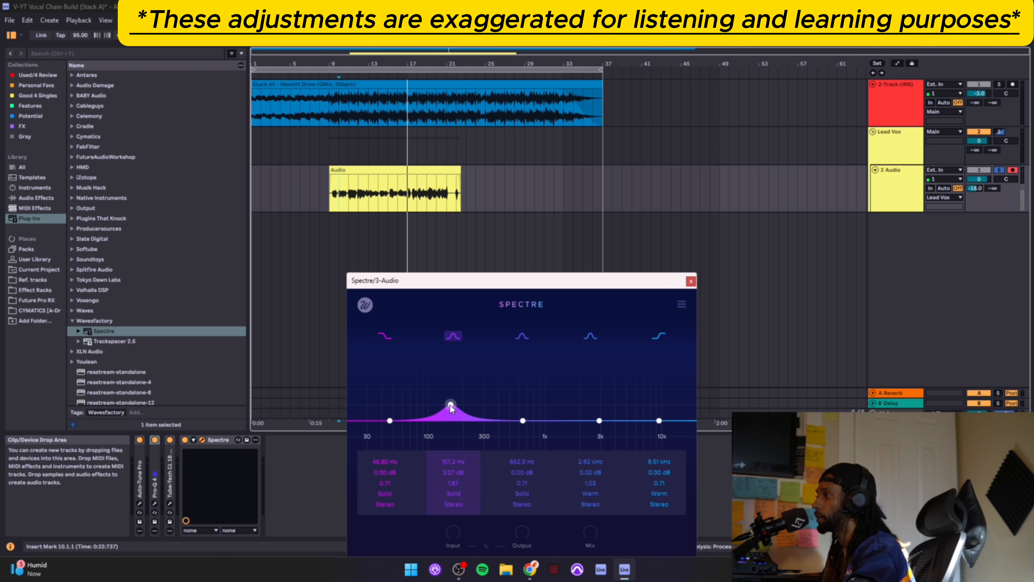
{"action": "left_click", "coordinate": [454, 493]}
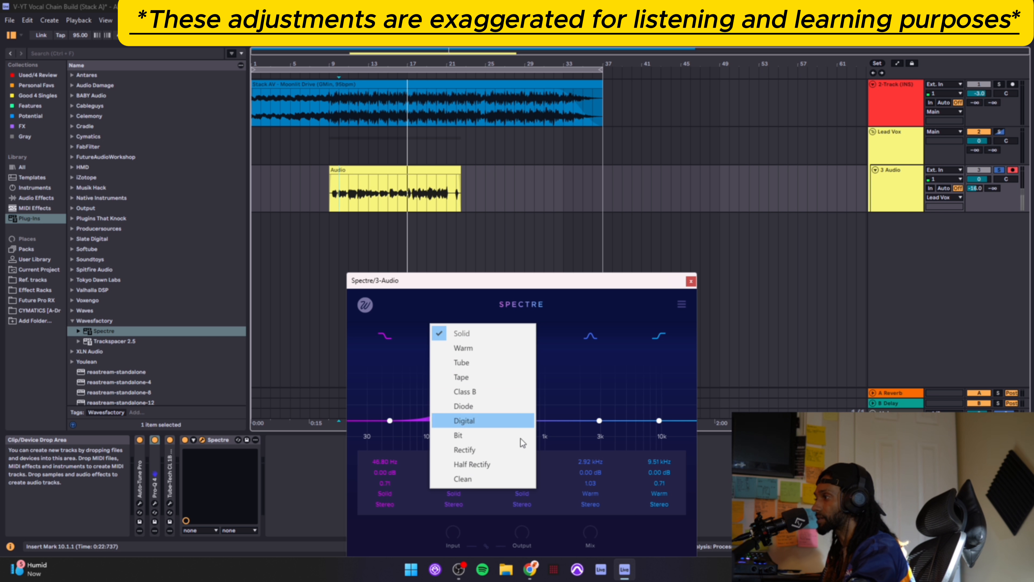
{"action": "left_click", "coordinate": [484, 477]}
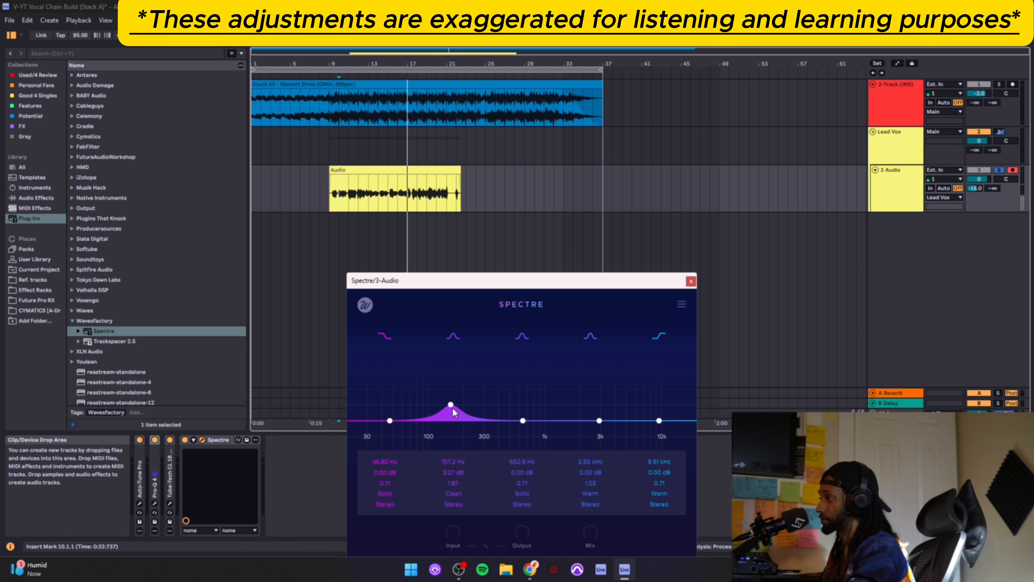
Step: Audition the low-mid boost at 6.14 dB and 248.2 Hz, try 2.76 dB at 209.4 Hz, and flatten it at 188.3 Hz
{"action": "mouse_move", "coordinate": [452, 406]}
{"action": "left_mouse_down"}
{"action": "mouse_move", "coordinate": [453, 426]}
{"action": "mouse_move", "coordinate": [452, 406]}
{"action": "left_mouse_up"}
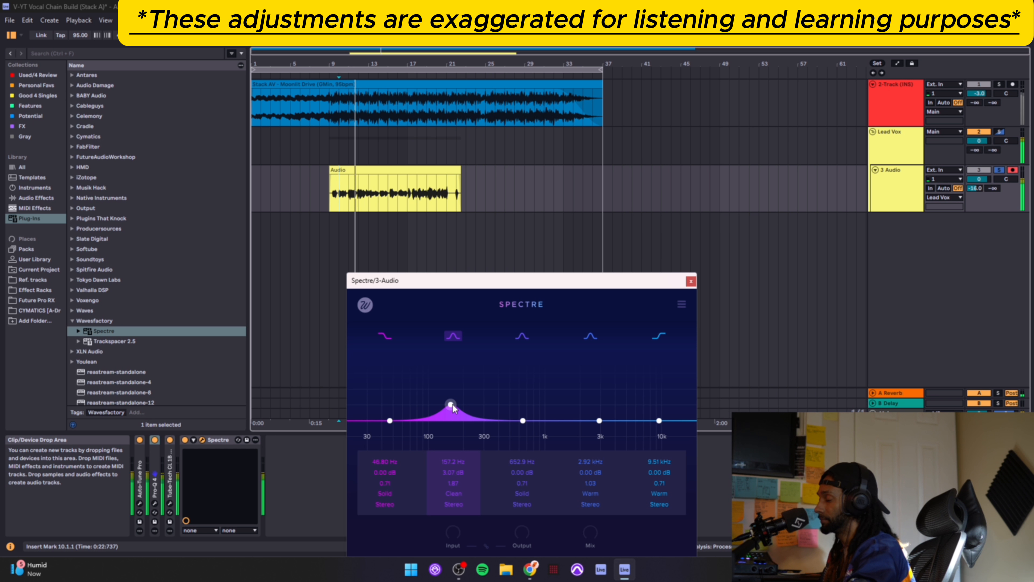
{"action": "left_click_drag", "start_coordinate": [452, 404], "coordinate": [474, 388]}
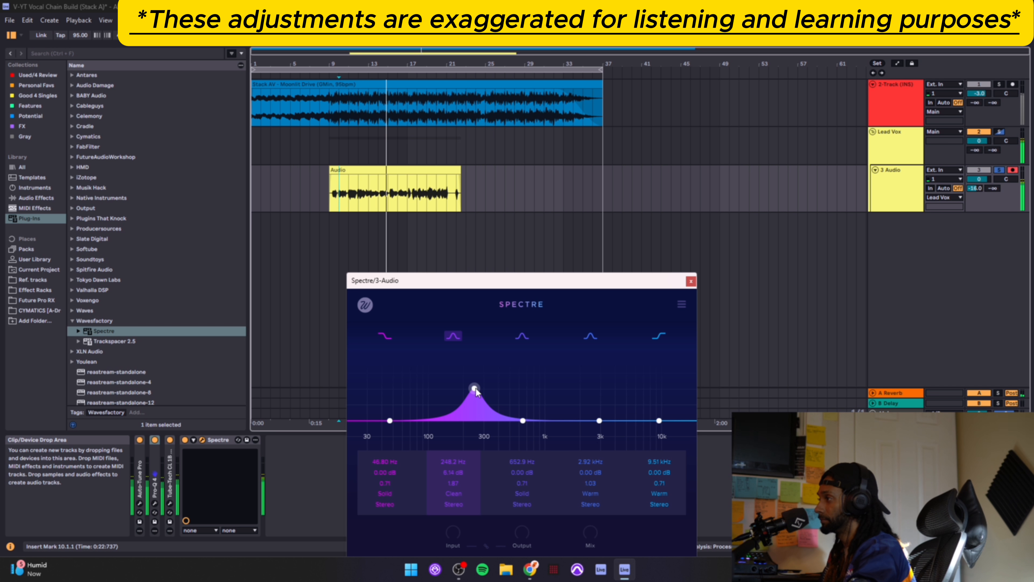
{"action": "double_click", "coordinate": [474, 389]}
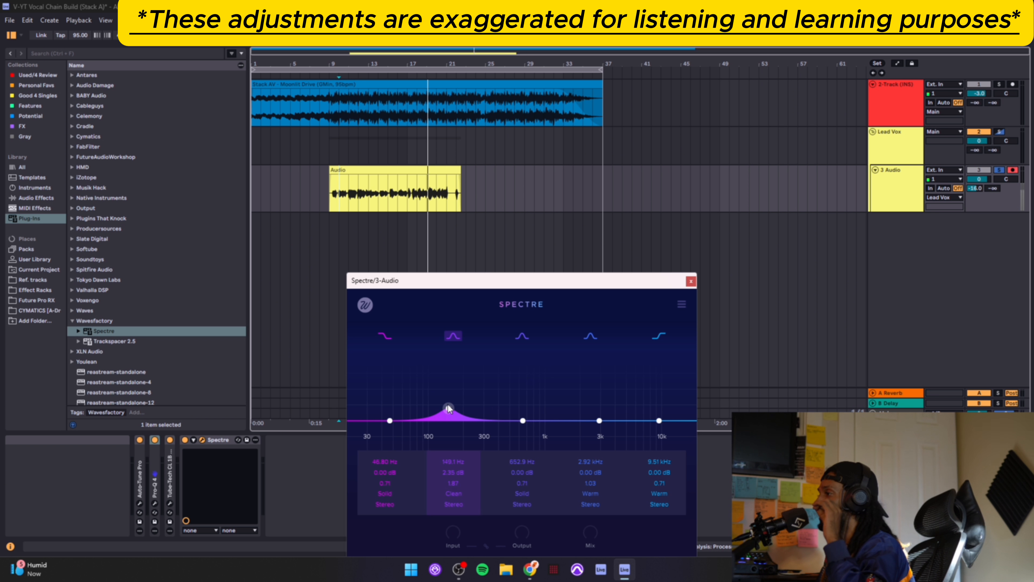
{"action": "left_click_drag", "start_coordinate": [452, 405], "coordinate": [466, 404]}
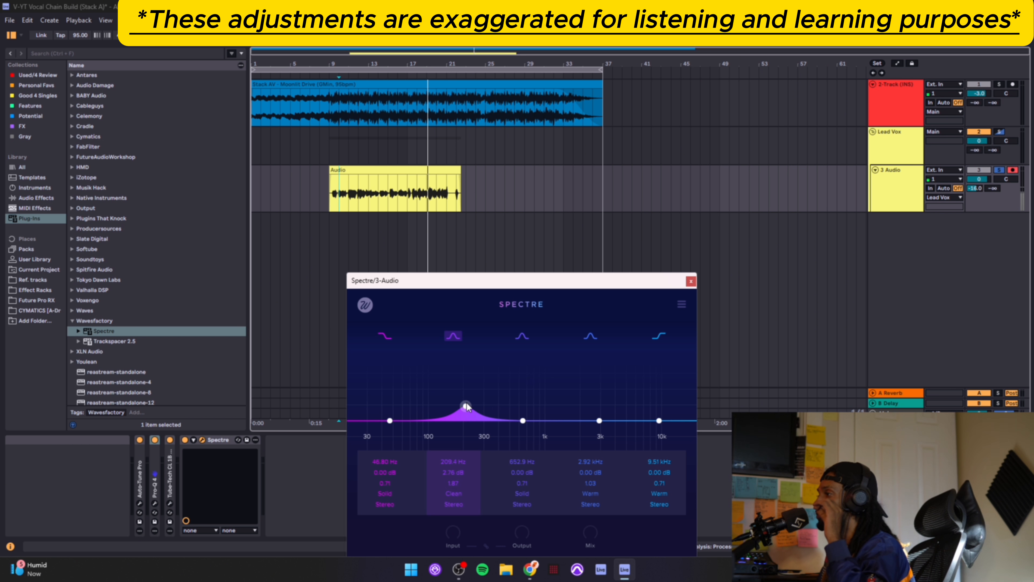
{"action": "double_click", "coordinate": [466, 405]}
Step: Move Spectre's flat mid band to 695.9 Hz and its flat upper-mid band to 3.39 kHz
{"action": "mouse_move", "coordinate": [524, 417]}
{"action": "left_mouse_down"}
{"action": "mouse_move", "coordinate": [506, 405]}
{"action": "mouse_move", "coordinate": [506, 421]}
{"action": "mouse_move", "coordinate": [517, 422]}
{"action": "left_mouse_up"}
{"action": "mouse_move", "coordinate": [599, 420]}
{"action": "left_mouse_down"}
{"action": "mouse_move", "coordinate": [547, 403]}
{"action": "mouse_move", "coordinate": [625, 414]}
{"action": "mouse_move", "coordinate": [607, 420]}
{"action": "left_mouse_up"}
{"action": "left_click", "coordinate": [516, 420]}
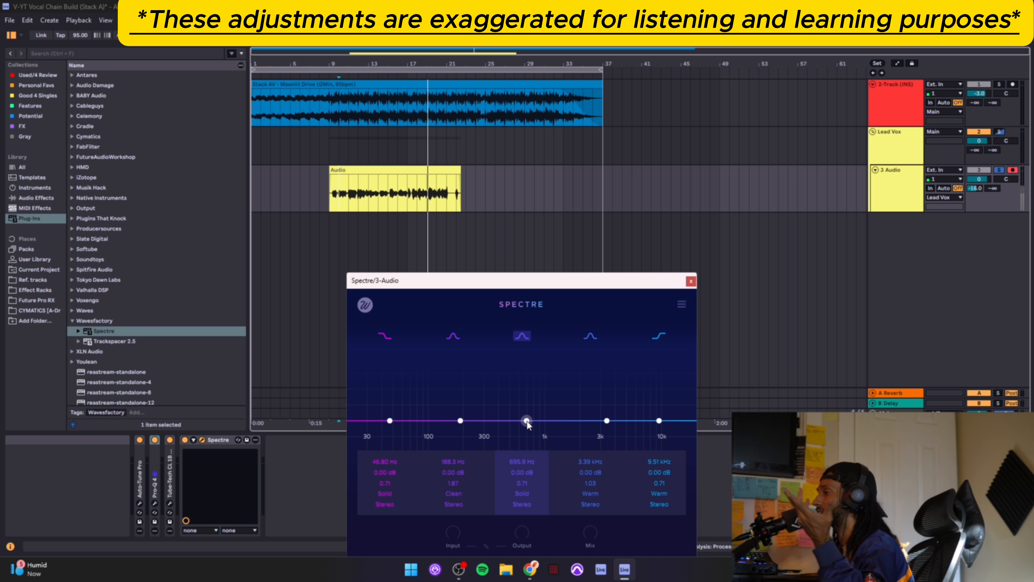
Step: Load iZotope's Ozone 11 on the vocal track, declining data sharing, and add its Vintage EQ module
{"action": "left_click", "coordinate": [87, 178]}
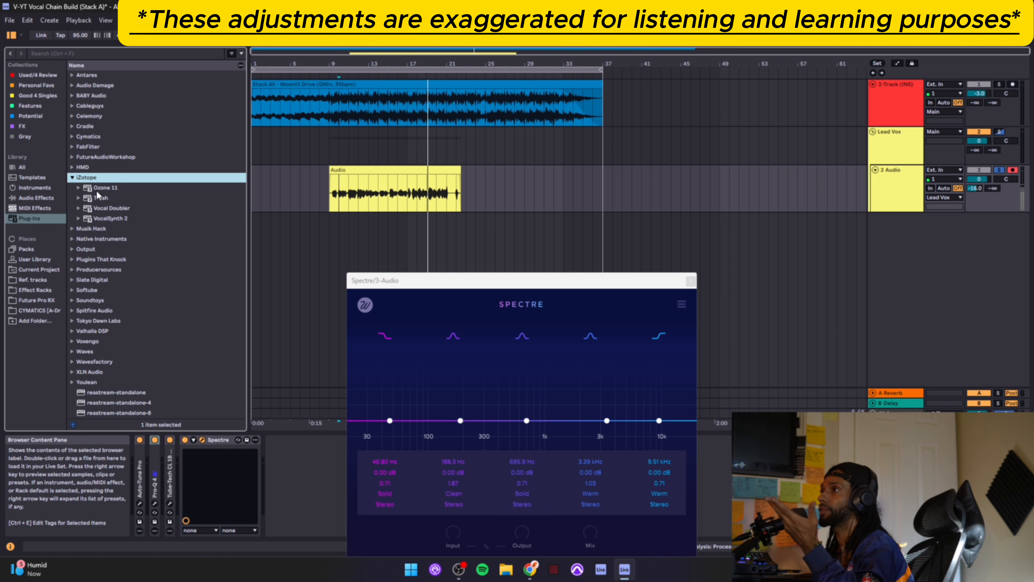
{"action": "left_click", "coordinate": [96, 188]}
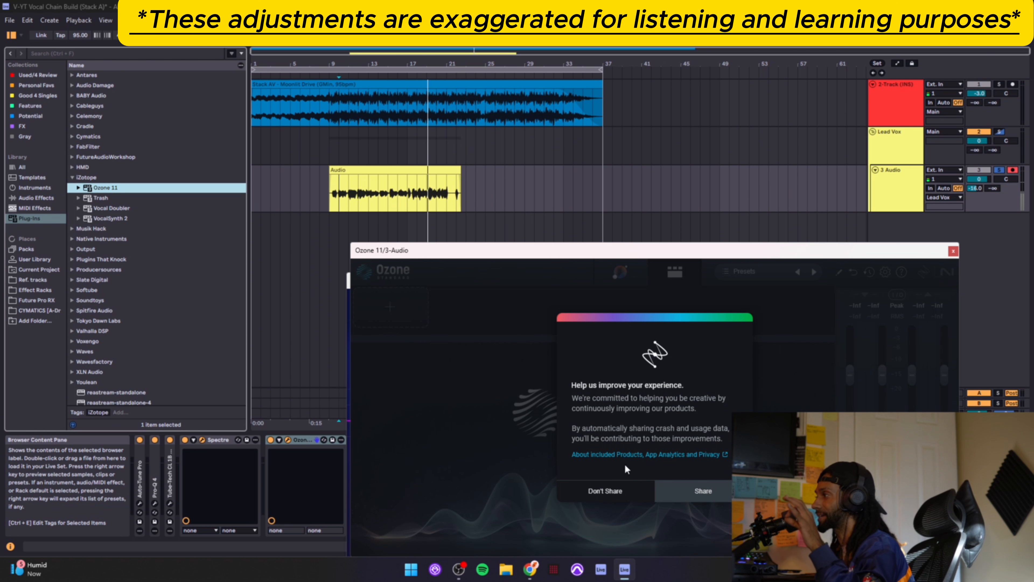
{"action": "left_click", "coordinate": [623, 490]}
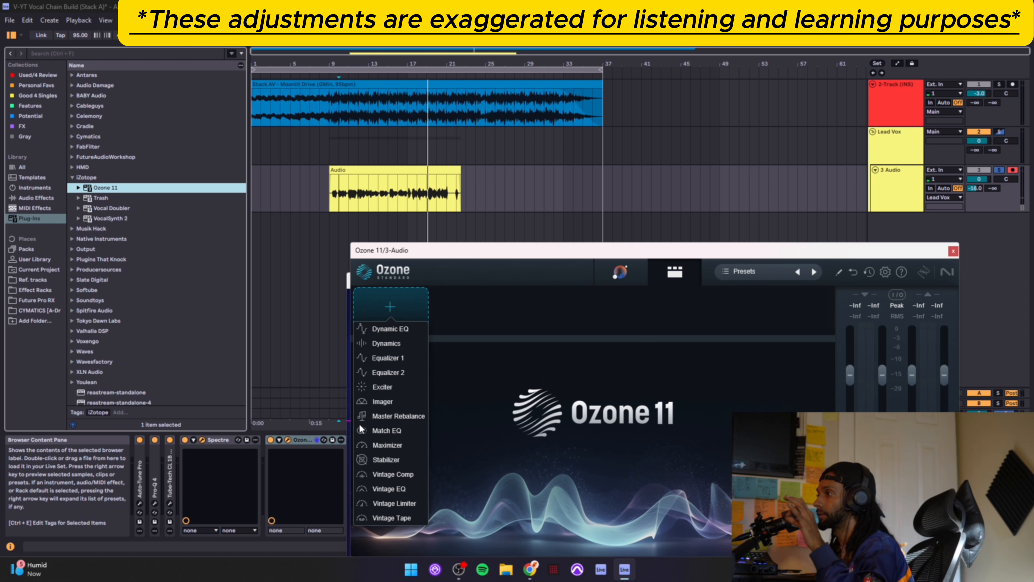
{"action": "left_click", "coordinate": [389, 489]}
{"action": "left_click_drag", "start_coordinate": [655, 199], "coordinate": [647, 166]}
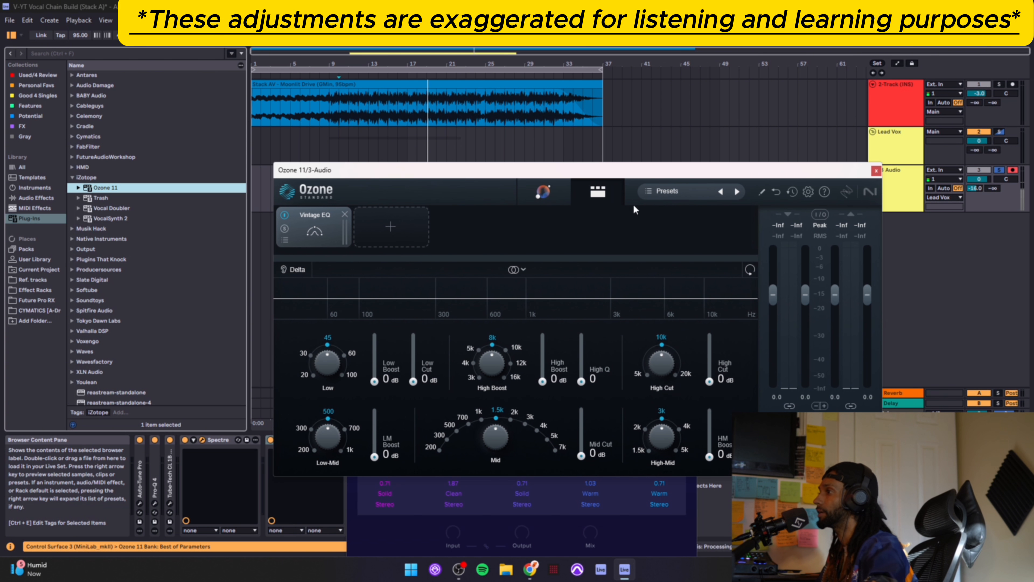
Step: Step the Vintage EQ's low-mid frequency through 300 and 700 Hz to 1 kHz, and close the Ozone window
{"action": "left_click", "coordinate": [315, 448]}
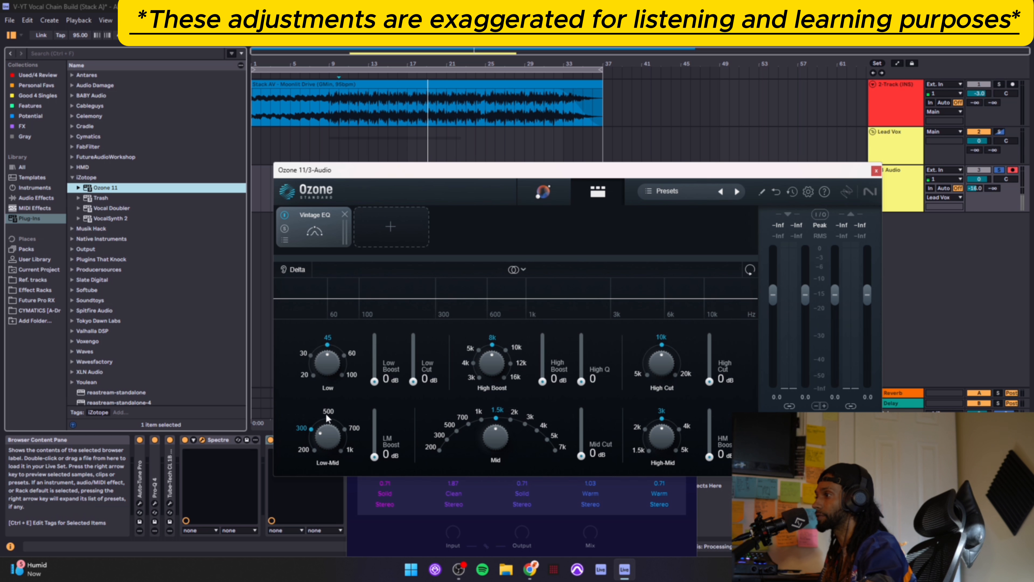
{"action": "left_click", "coordinate": [352, 428]}
{"action": "left_click", "coordinate": [348, 451]}
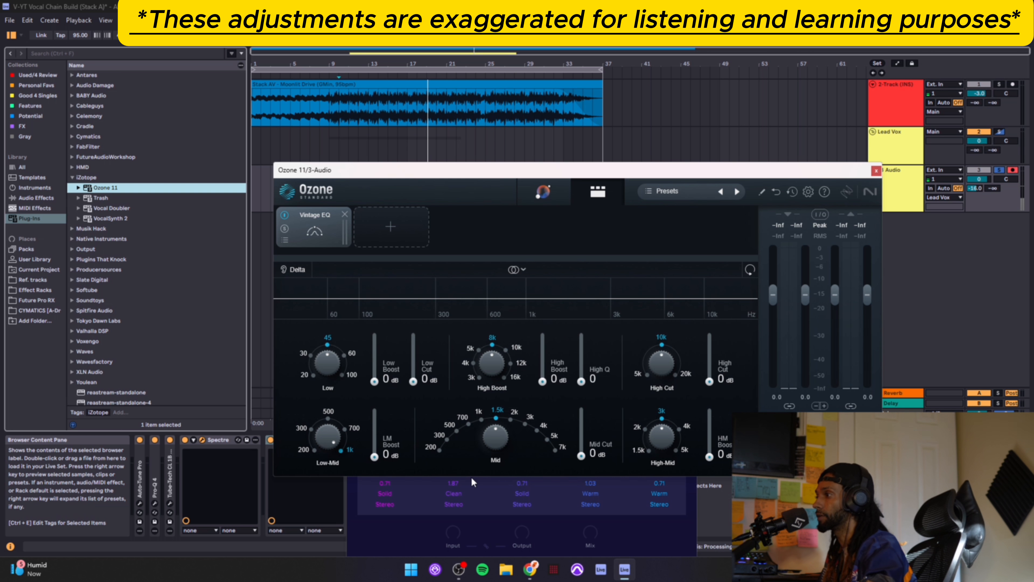
{"action": "left_click", "coordinate": [649, 450]}
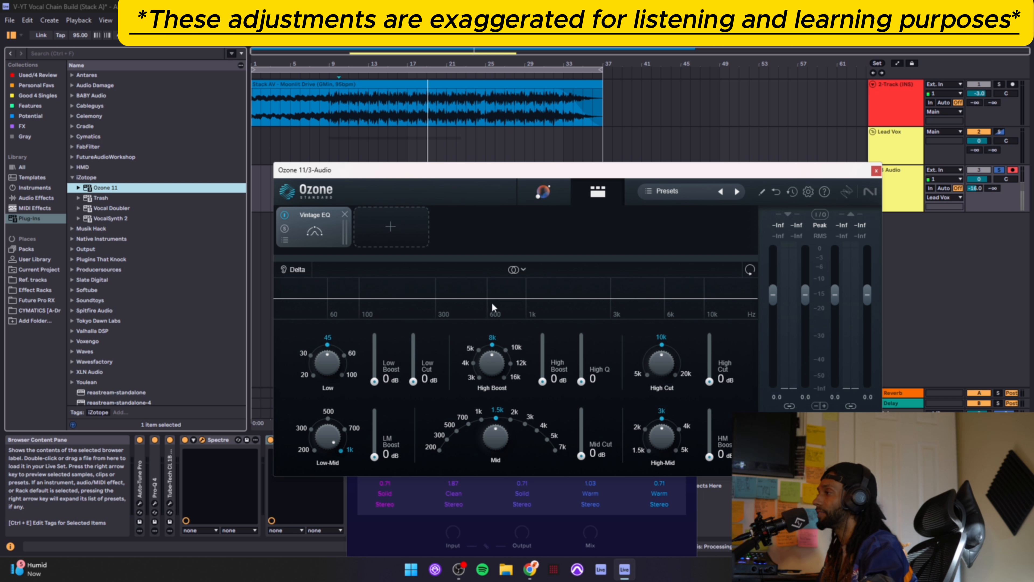
{"action": "left_click", "coordinate": [877, 170]}
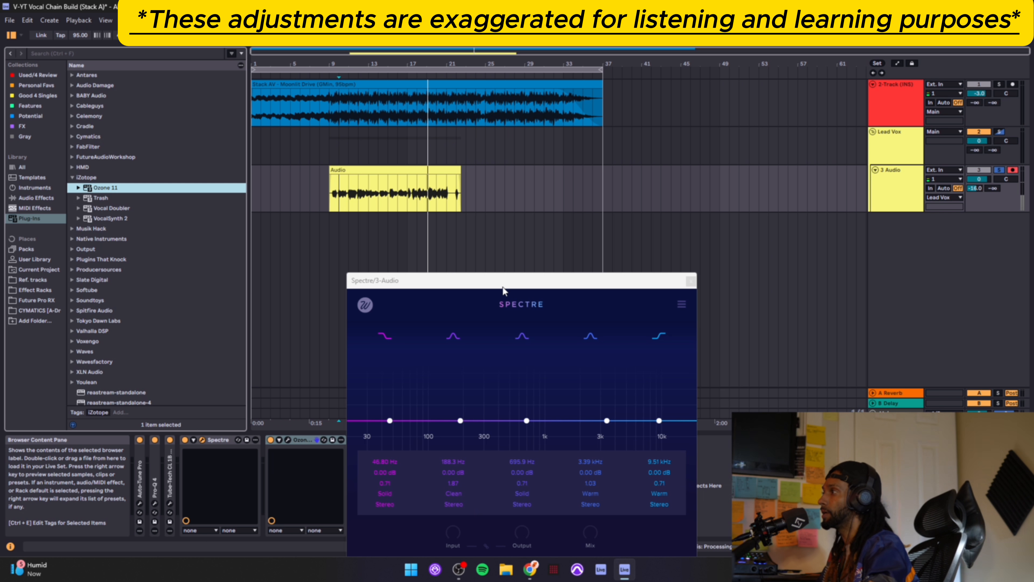
Step: Boost Spectre's low-mid band 2.35 dB, vary its Q from 0.27 to 2.99, and flatten it at 180.5 Hz
{"action": "left_click_drag", "start_coordinate": [501, 287], "coordinate": [478, 258]}
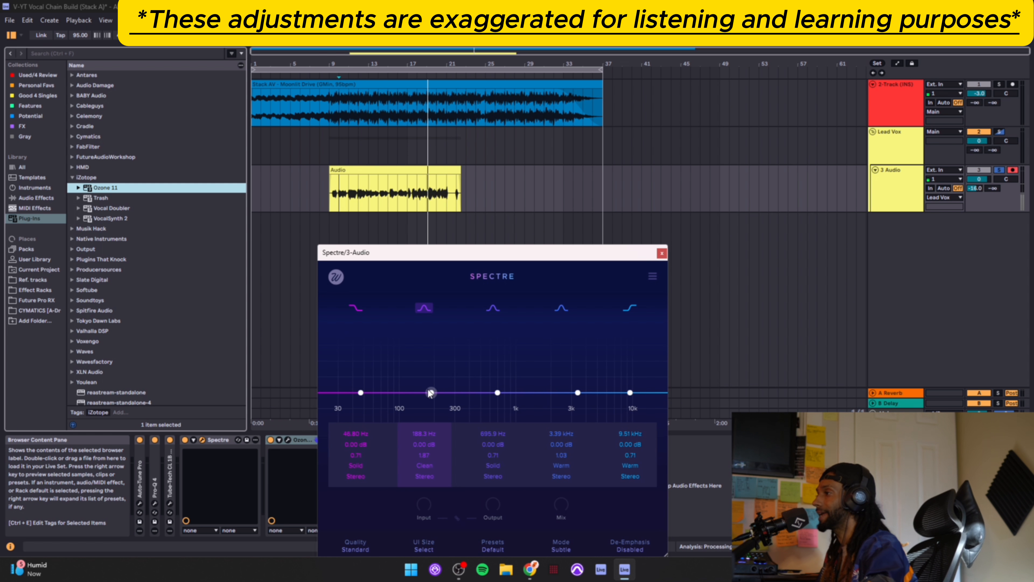
{"action": "mouse_move", "coordinate": [430, 393]}
{"action": "left_mouse_down"}
{"action": "mouse_move", "coordinate": [415, 387]}
{"action": "mouse_move", "coordinate": [425, 381]}
{"action": "left_mouse_up"}
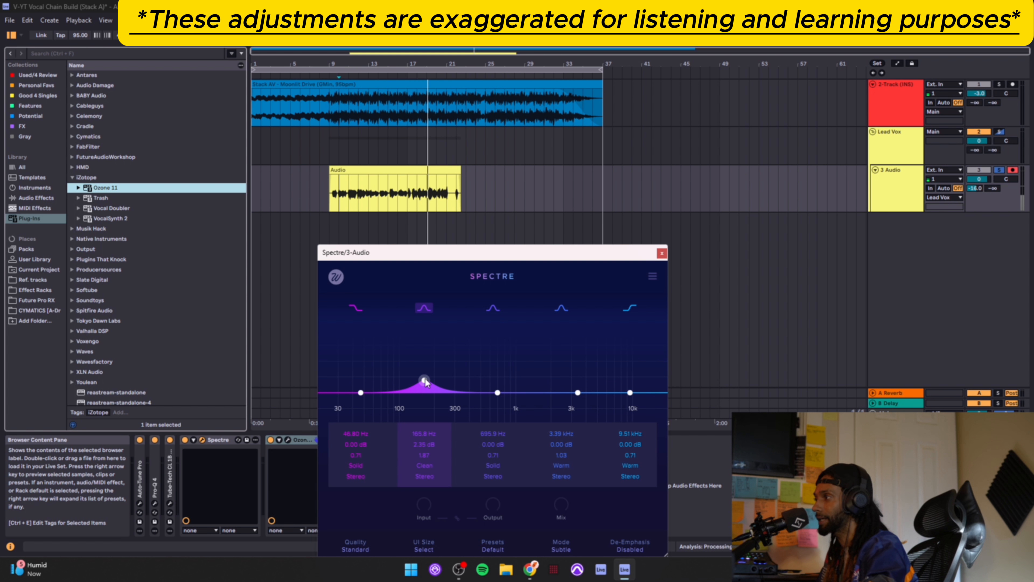
{"action": "scroll", "coordinate": [426, 382], "scroll_direction": "up", "scroll_amount": 4}
{"action": "scroll", "coordinate": [425, 381], "scroll_direction": "down", "scroll_amount": 10}
{"action": "scroll", "coordinate": [425, 382], "scroll_direction": "up", "scroll_amount": 10}
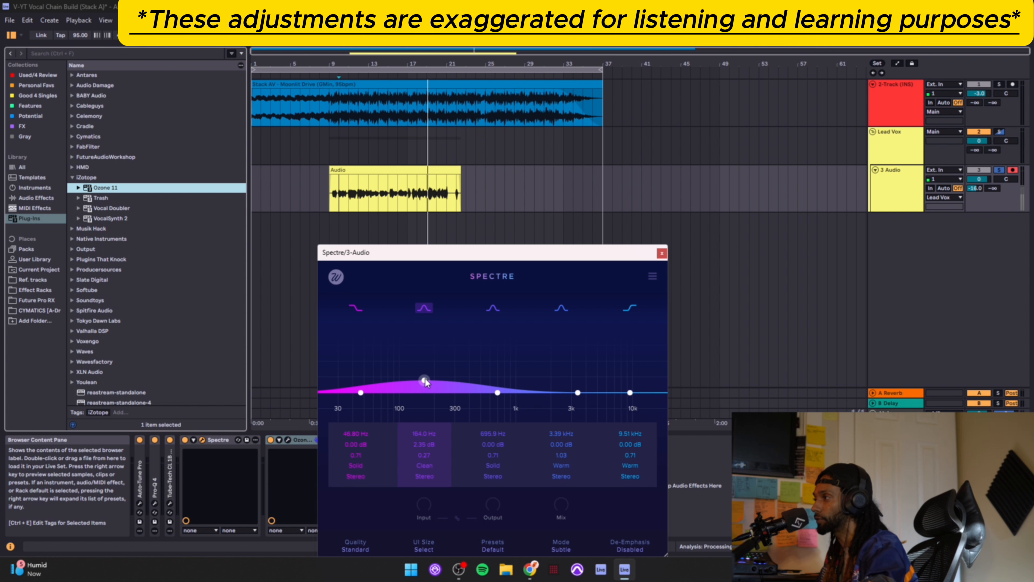
{"action": "scroll", "coordinate": [424, 381], "scroll_direction": "up", "scroll_amount": 3}
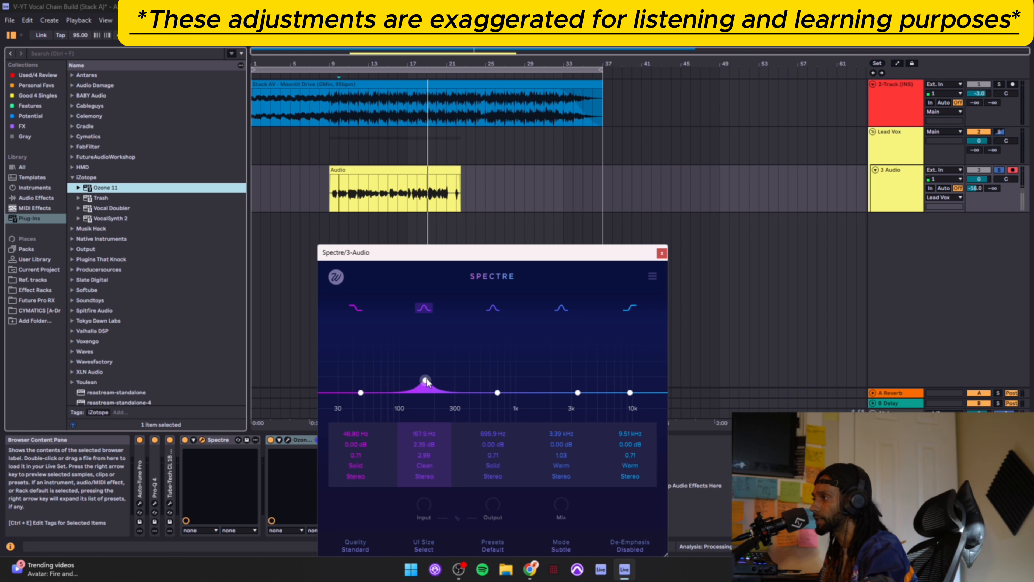
{"action": "mouse_move", "coordinate": [426, 381]}
{"action": "left_mouse_down"}
{"action": "mouse_move", "coordinate": [435, 383]}
{"action": "mouse_move", "coordinate": [430, 394]}
{"action": "left_mouse_up"}
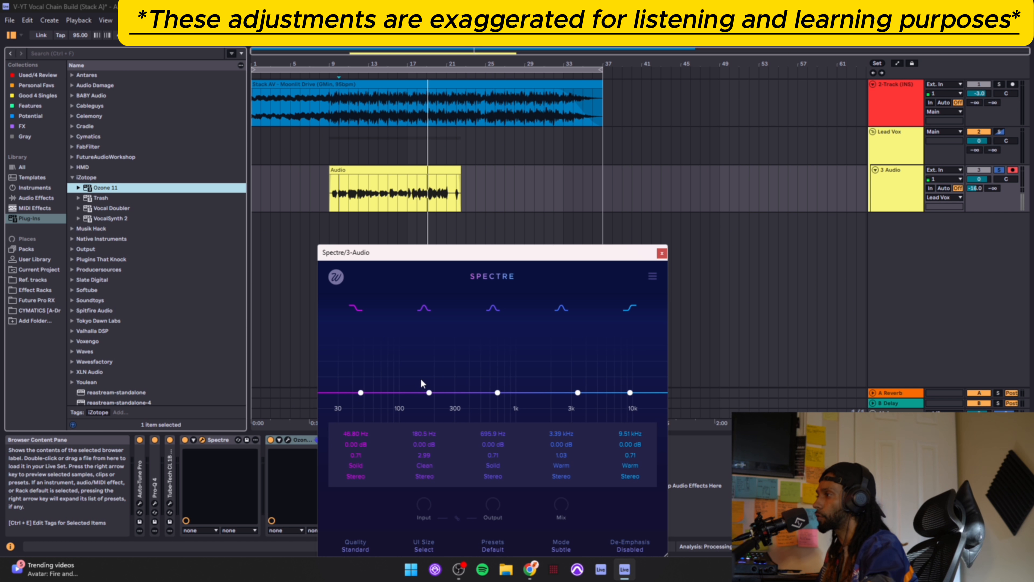
Step: Move Spectre's flat upper-mid band to 2.74 kHz and its flat high shelf to 8.64 kHz
{"action": "mouse_move", "coordinate": [429, 392]}
{"action": "left_mouse_down"}
{"action": "mouse_move", "coordinate": [426, 375]}
{"action": "mouse_move", "coordinate": [429, 393]}
{"action": "left_mouse_up"}
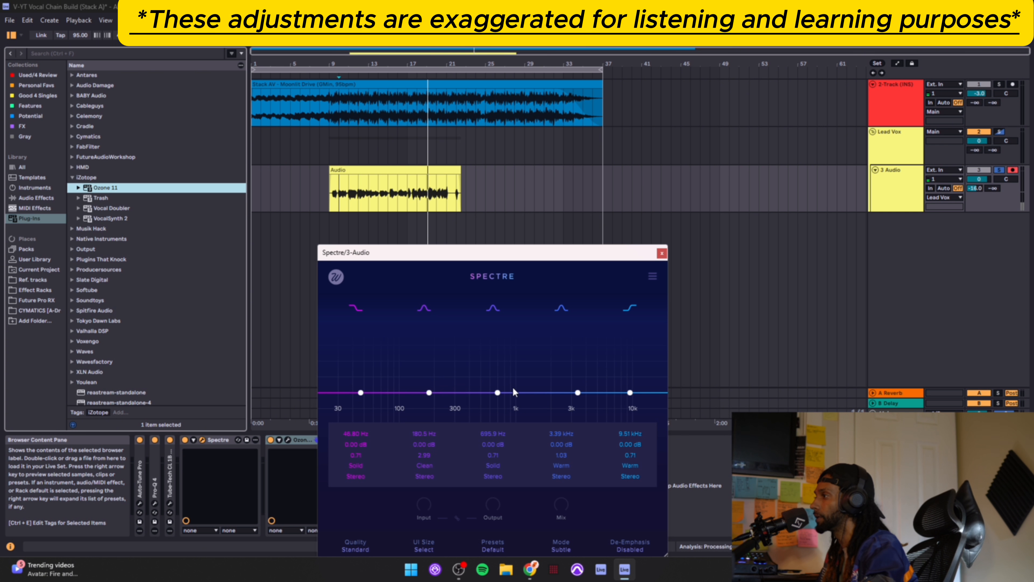
{"action": "left_click_drag", "start_coordinate": [630, 392], "coordinate": [566, 393]}
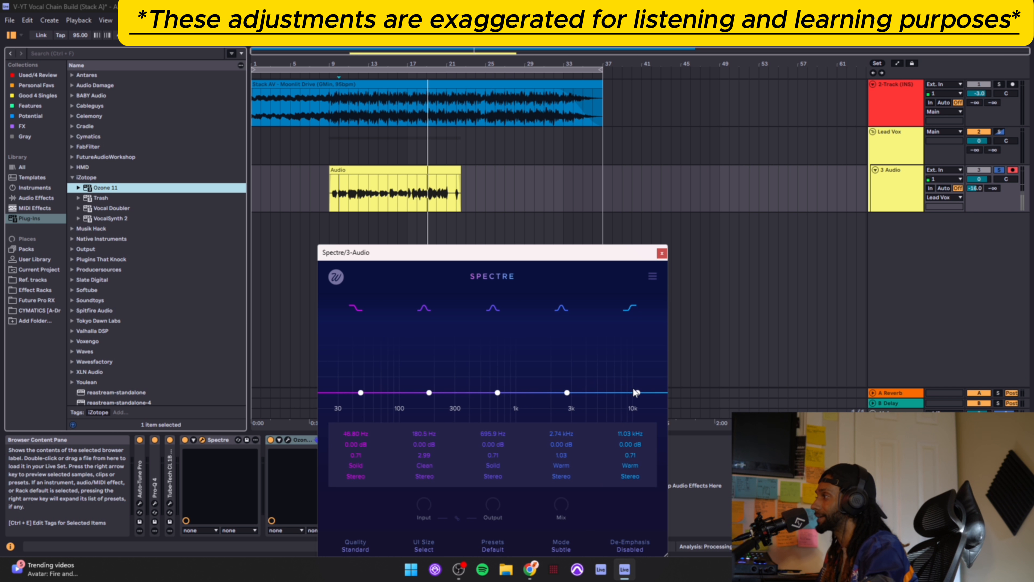
{"action": "mouse_move", "coordinate": [637, 392]}
{"action": "left_mouse_down"}
{"action": "mouse_move", "coordinate": [596, 383]}
{"action": "mouse_move", "coordinate": [625, 392]}
{"action": "left_mouse_up"}
Step: Boost Spectre's mid band 1.64 dB at 988.3 Hz, vary its Q around 0.45, and reset the boost
{"action": "left_click_drag", "start_coordinate": [497, 392], "coordinate": [515, 385]}
{"action": "scroll", "coordinate": [516, 384], "scroll_direction": "up", "scroll_amount": 3}
{"action": "scroll", "coordinate": [516, 385], "scroll_direction": "down", "scroll_amount": 3}
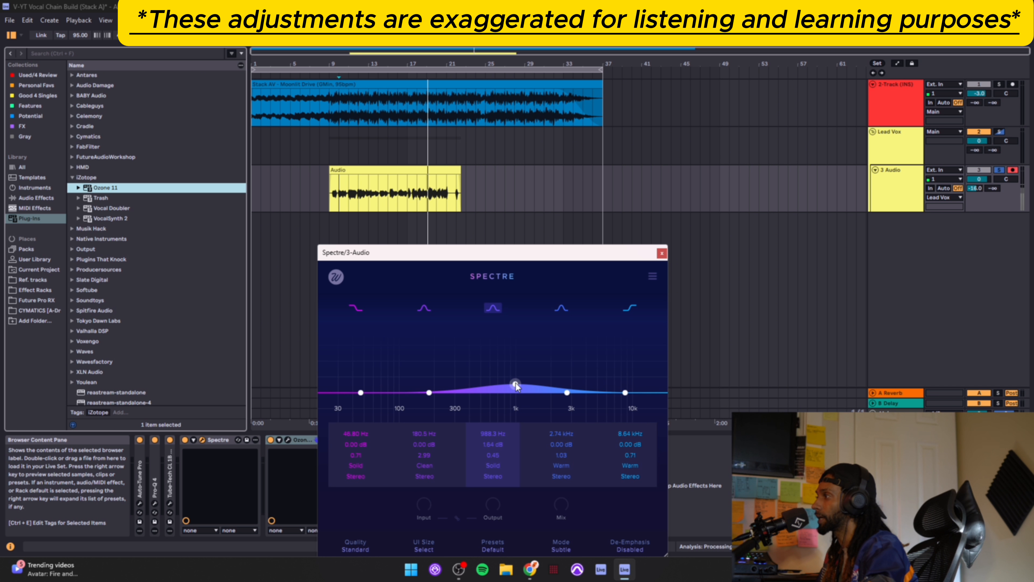
{"action": "scroll", "coordinate": [516, 384], "scroll_direction": "up", "scroll_amount": 4}
{"action": "double_click", "coordinate": [515, 385]}
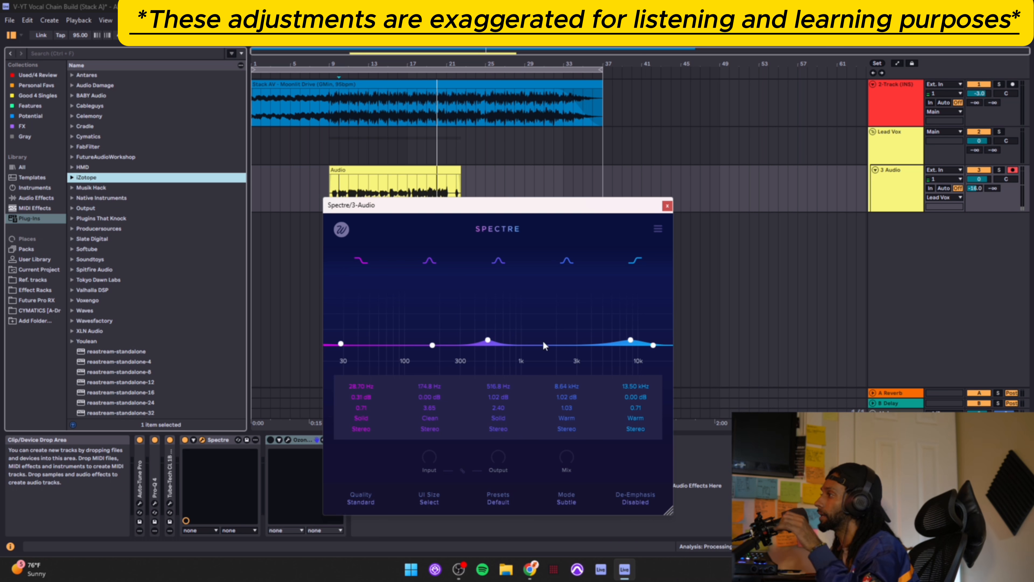
Step: Raise Spectre's mid band to 2.56 dB at 345.1 Hz, and close and reopen the plug-in window
{"action": "left_click", "coordinate": [486, 342]}
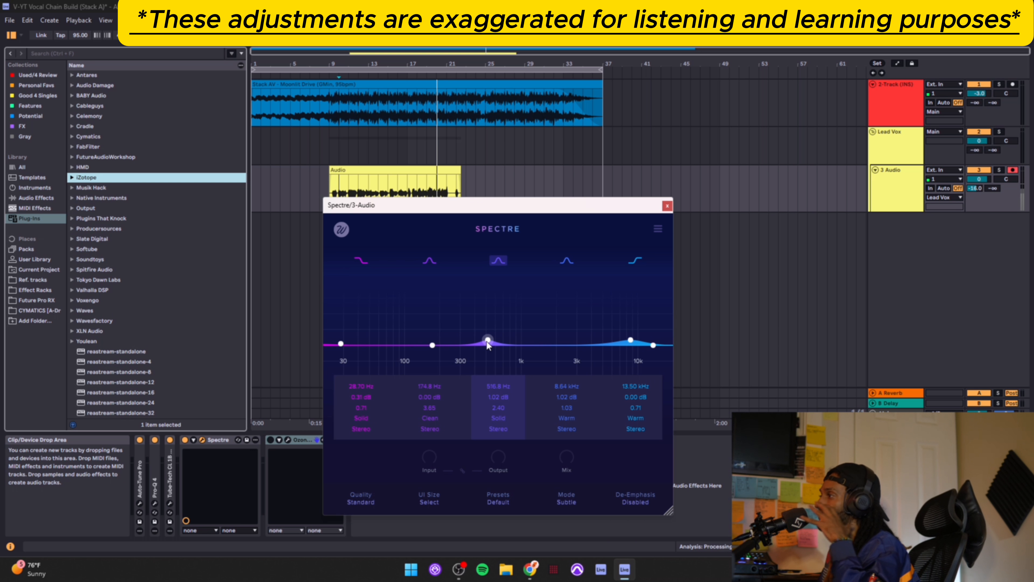
{"action": "left_click_drag", "start_coordinate": [487, 343], "coordinate": [467, 331]}
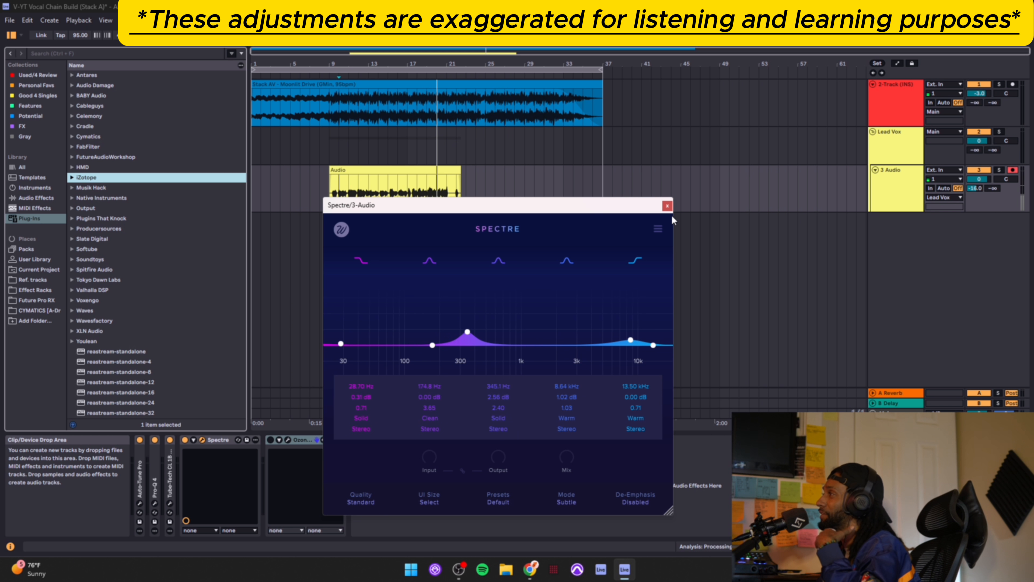
{"action": "left_click", "coordinate": [667, 206]}
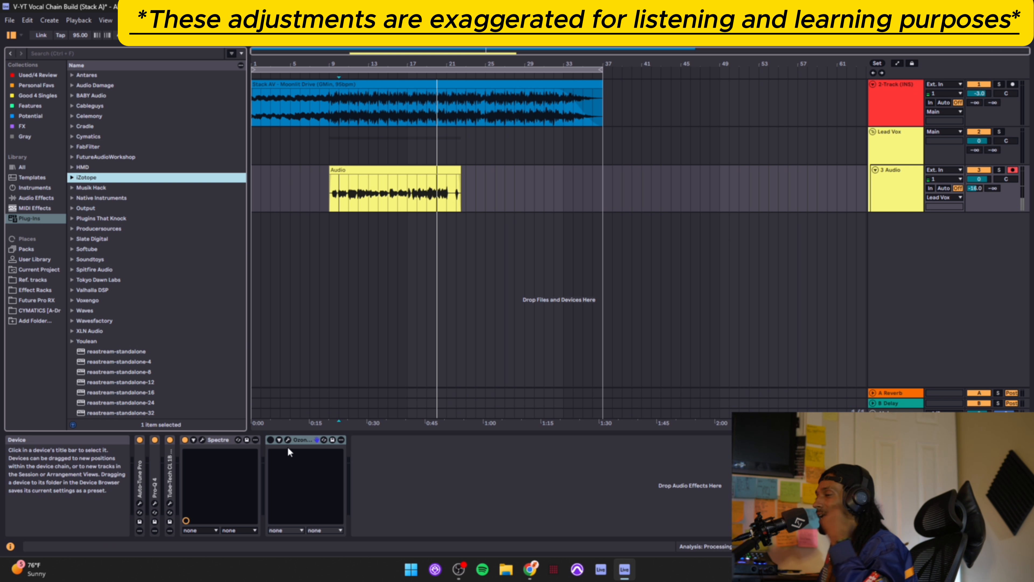
{"action": "left_click", "coordinate": [201, 440]}
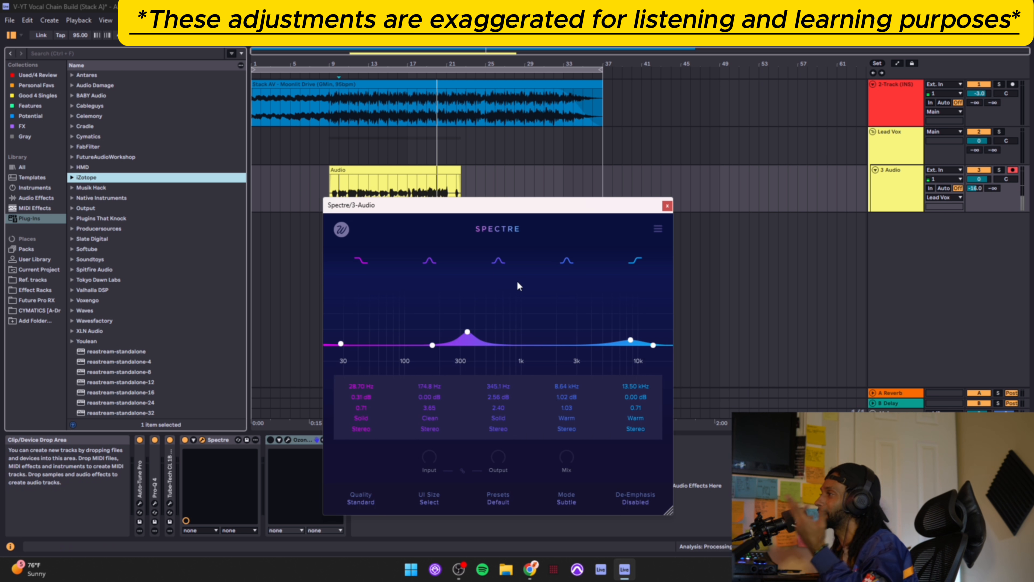